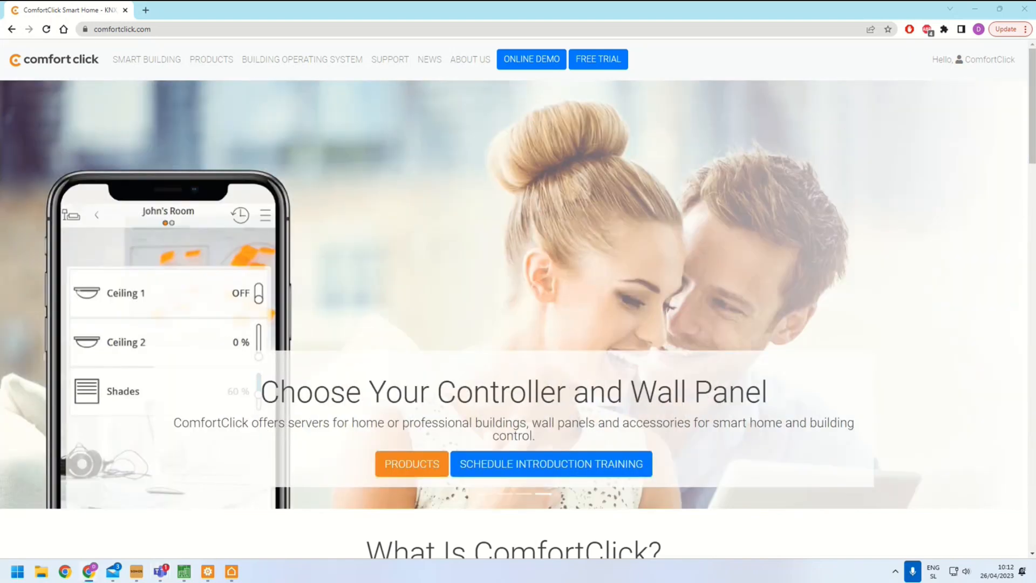
Read through the DoorBird LAN-2-LAN API document from its overview down to the HTTP interface description
drag(0, 280, 139, 21)
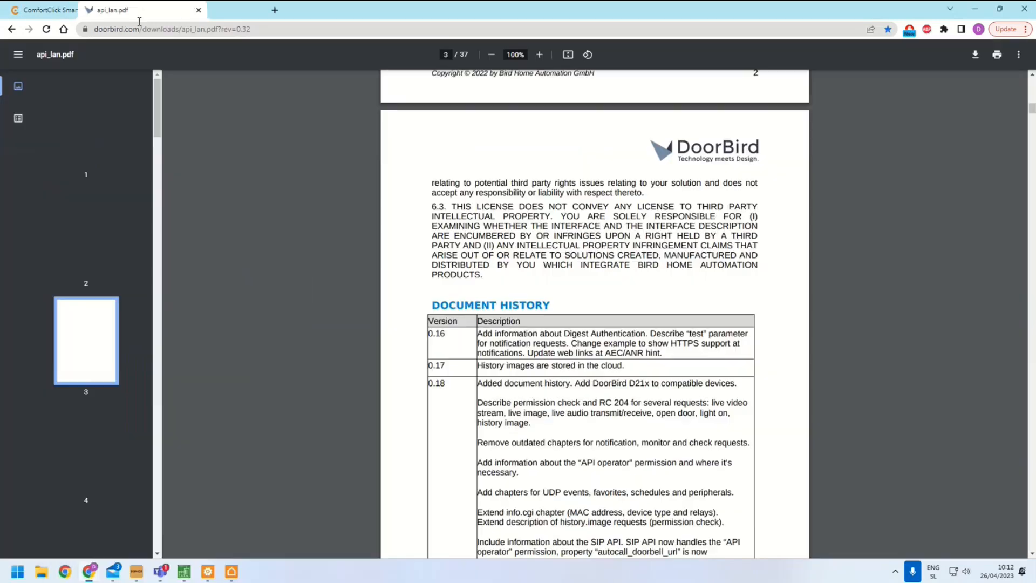
scroll(592, 399, up, 20)
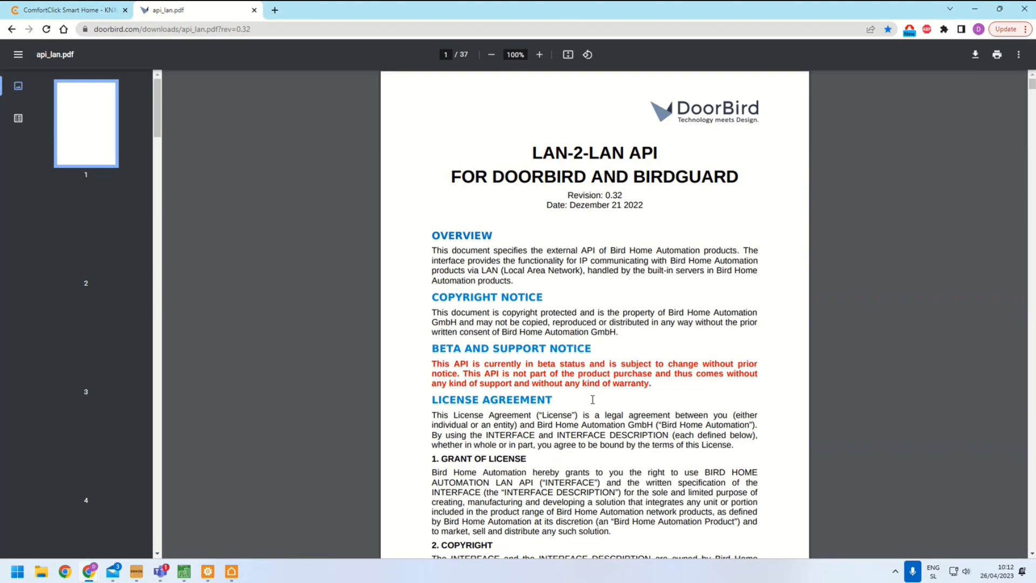
scroll(592, 399, down, 4)
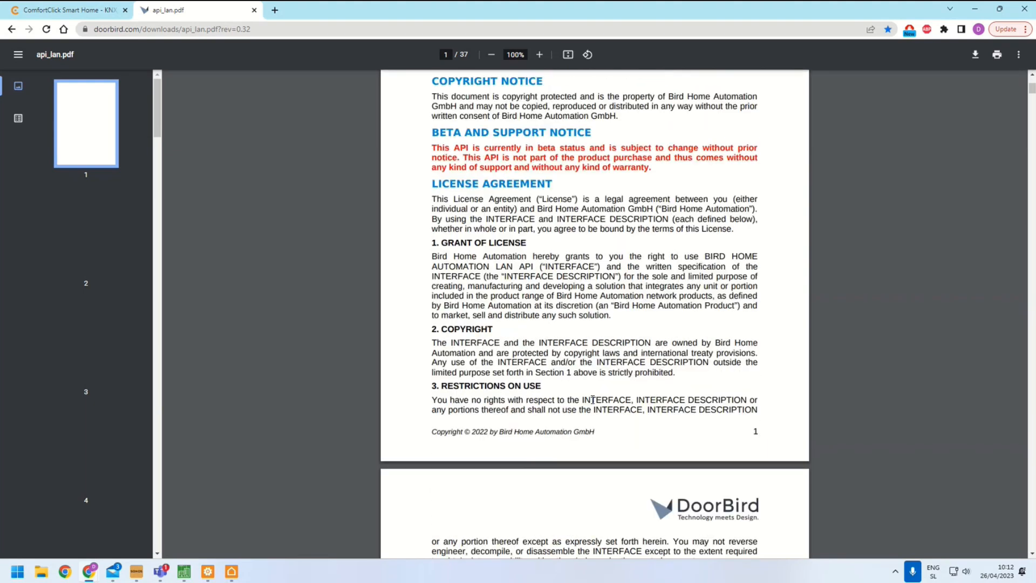
scroll(592, 399, up, 4)
scroll(592, 400, down, 5)
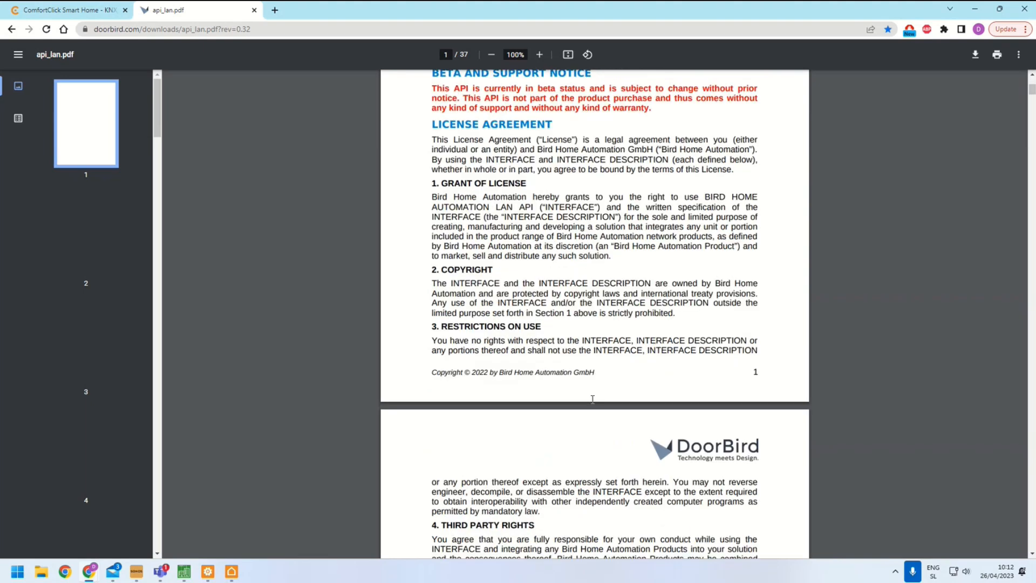
scroll(592, 399, down, 10)
scroll(592, 399, down, 18)
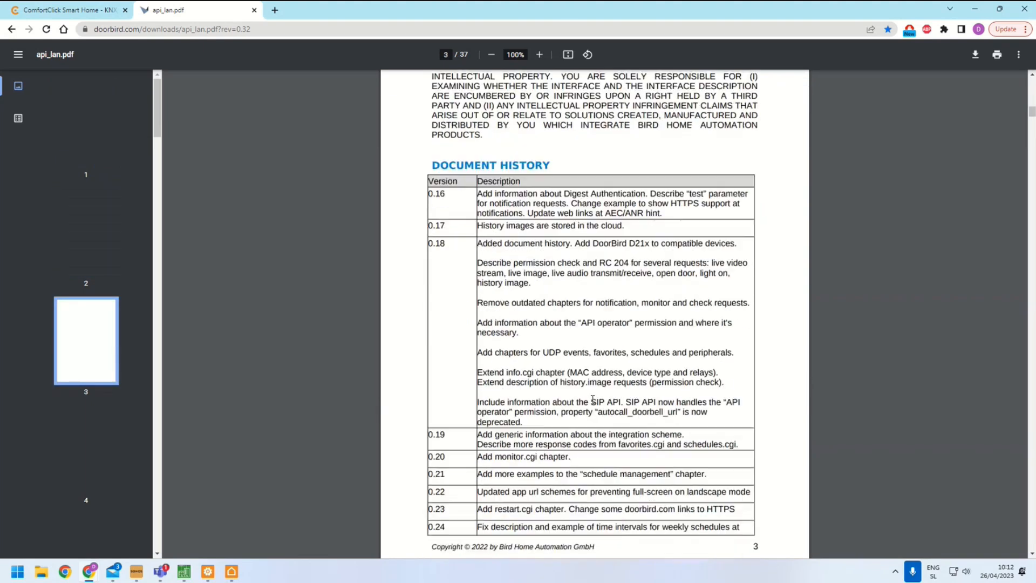
scroll(592, 399, down, 14)
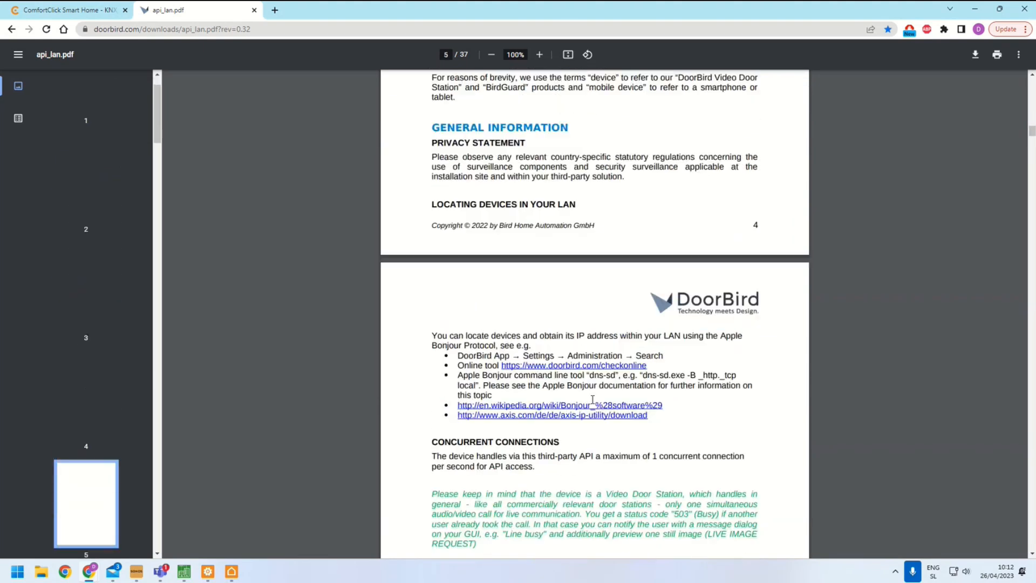
scroll(592, 399, down, 5)
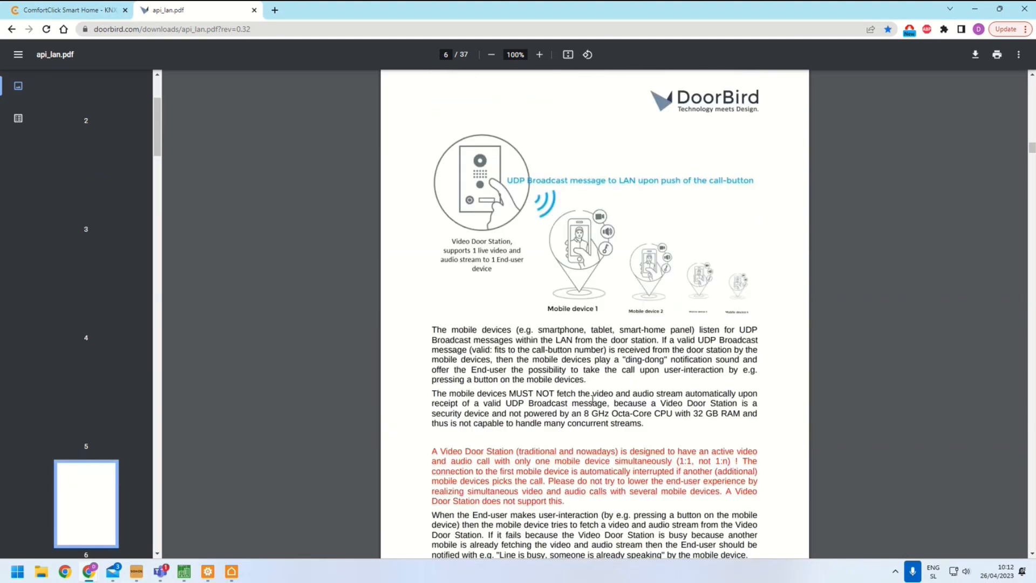
scroll(592, 400, down, 19)
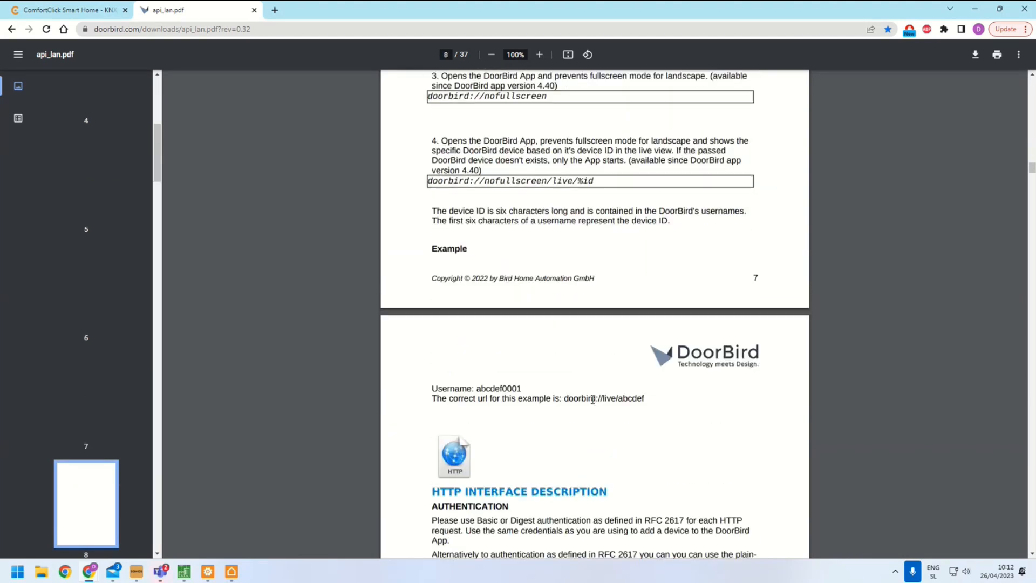
scroll(496, 281, up, 4)
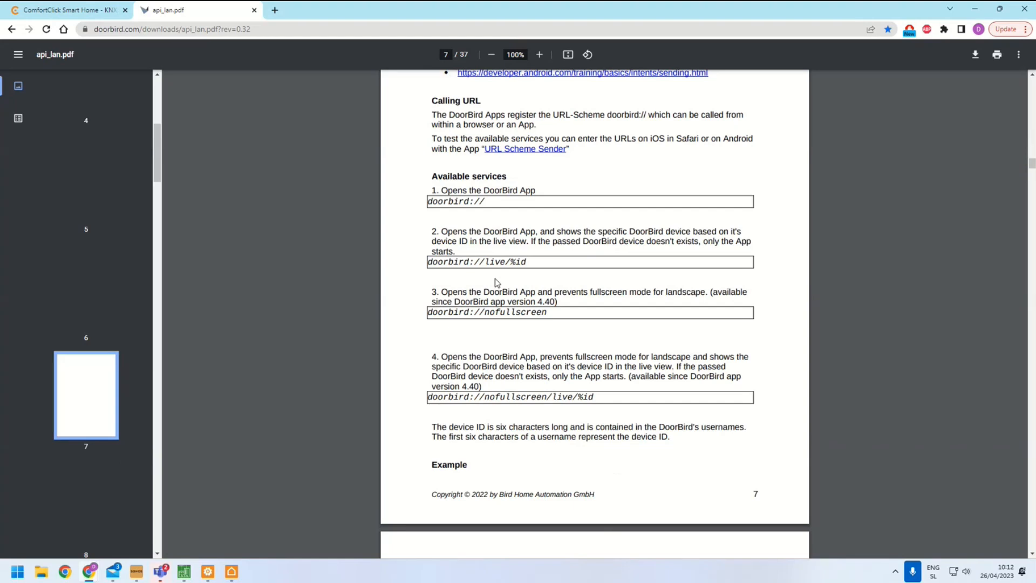
scroll(496, 282, down, 6)
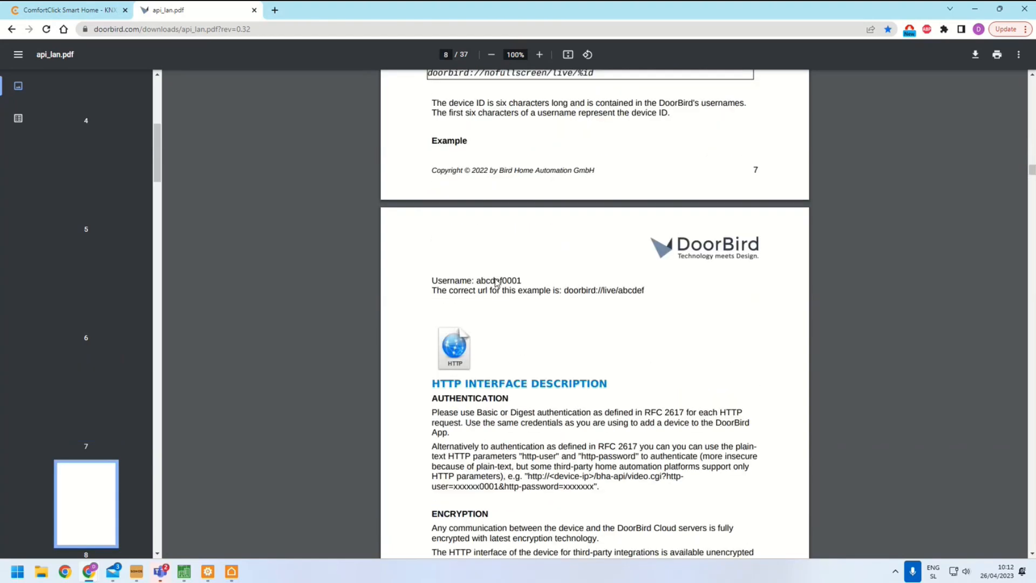
scroll(584, 447, down, 4)
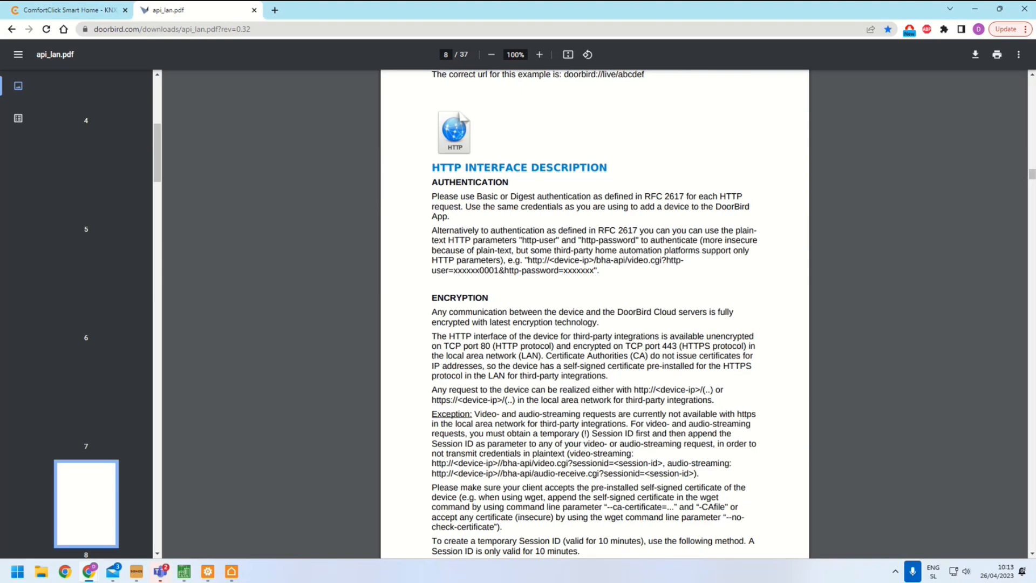
Review the device overview and the user list in the DoorBird WebAdmin
drag(0, 178, 309, 18)
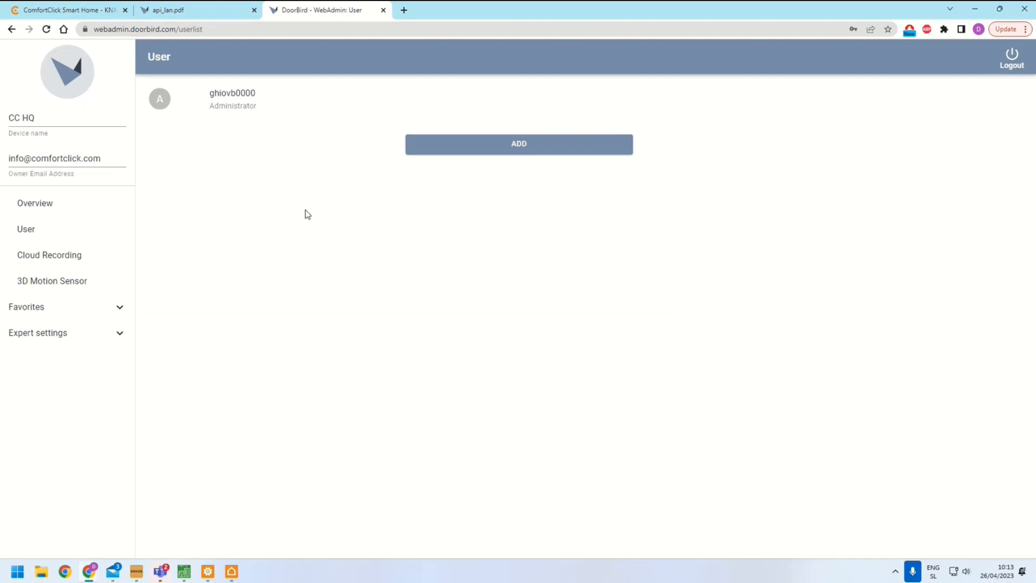
click(73, 84)
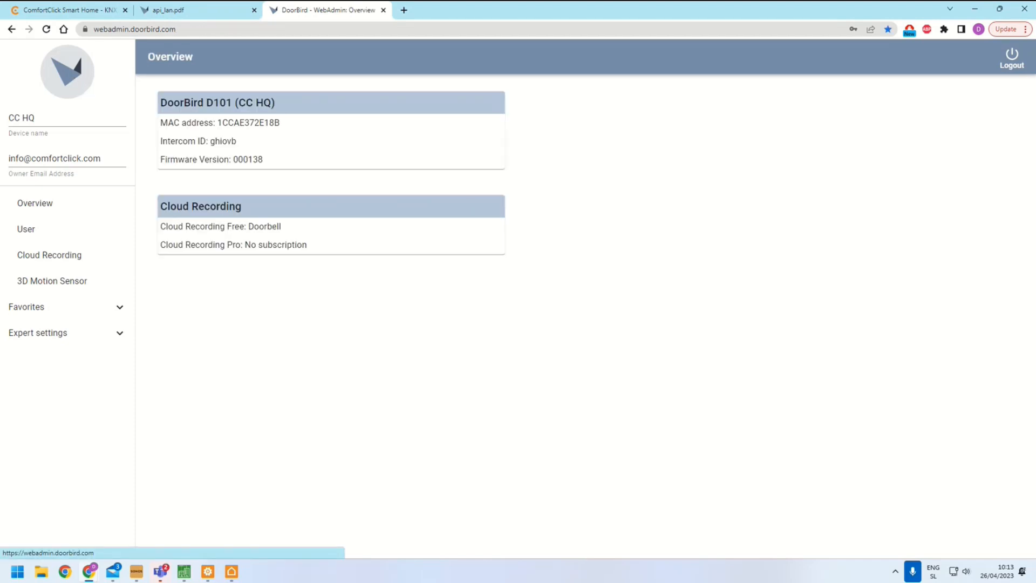
click(56, 234)
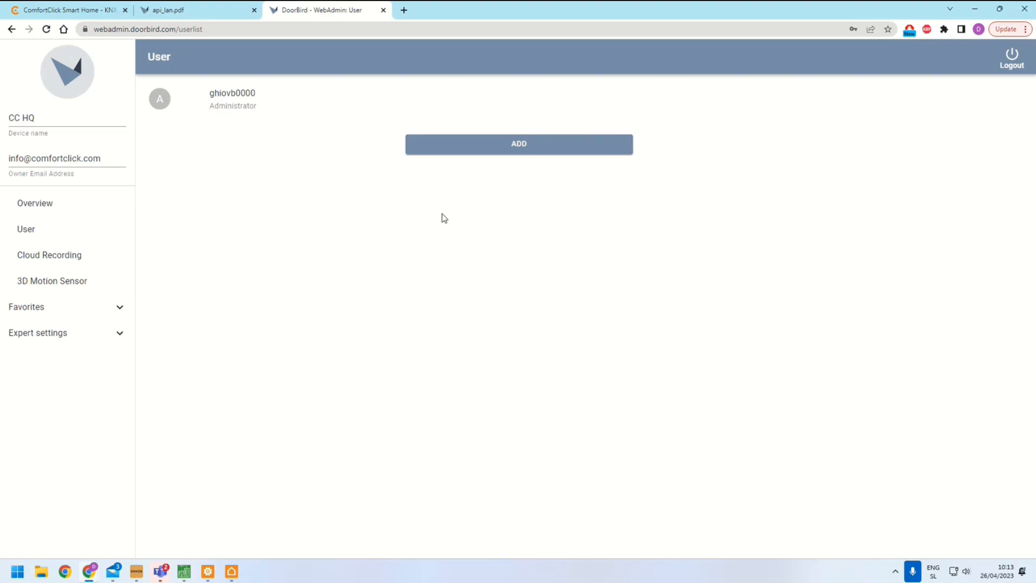
click(65, 90)
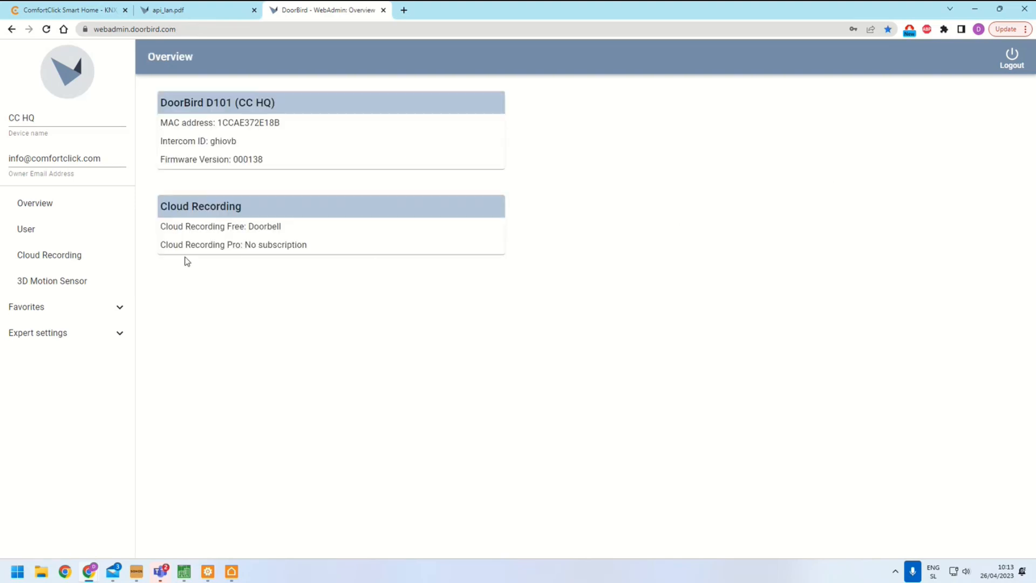
Try to add a user, then log back in to the WebAdmin with the stored admin credentials
click(32, 229)
click(535, 148)
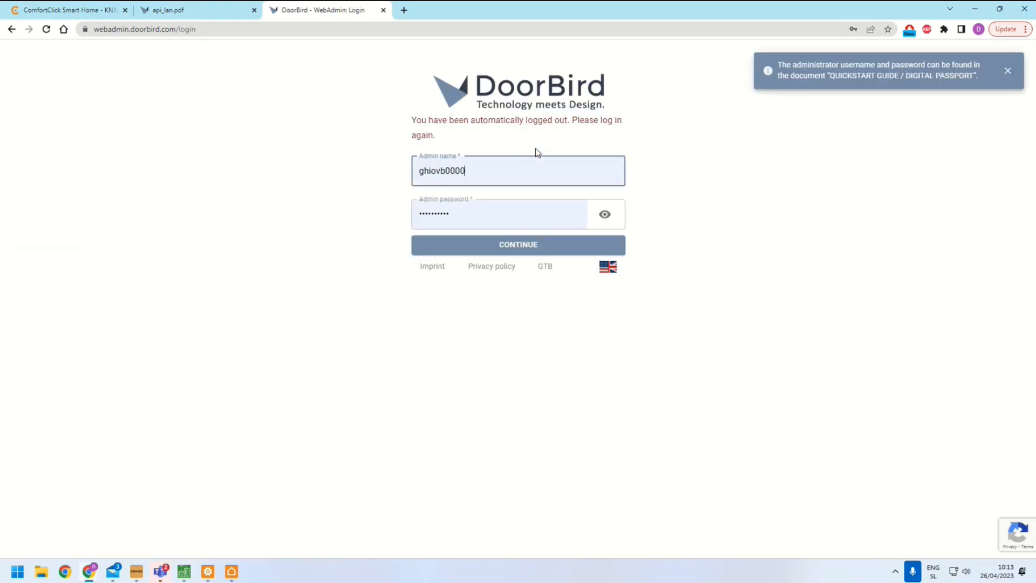
click(513, 245)
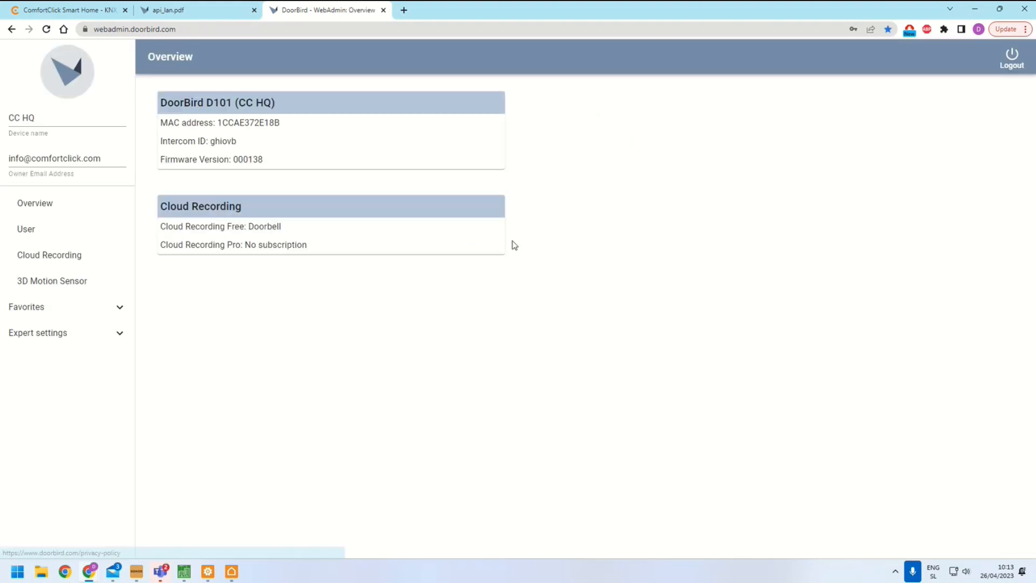
Add a new user with Watch always and API-Operator permissions plus the asd access relay, and save it
click(49, 236)
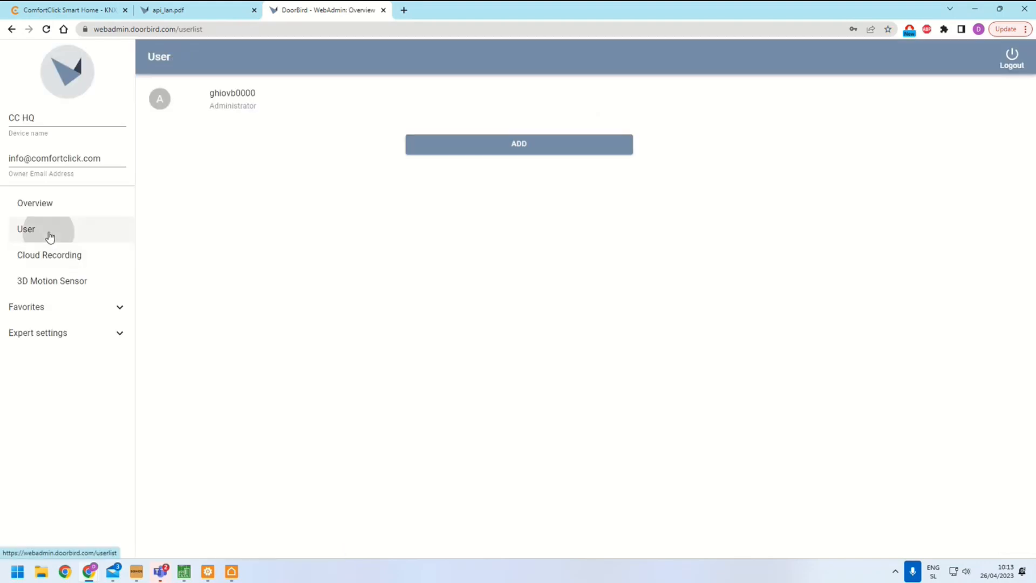
click(530, 146)
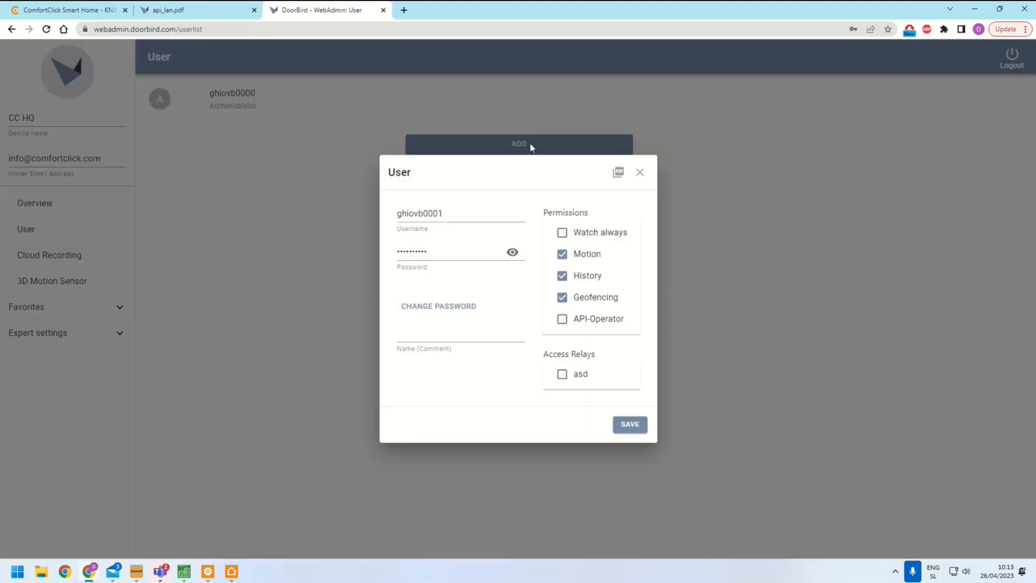
click(433, 213)
click(506, 255)
click(506, 253)
click(507, 254)
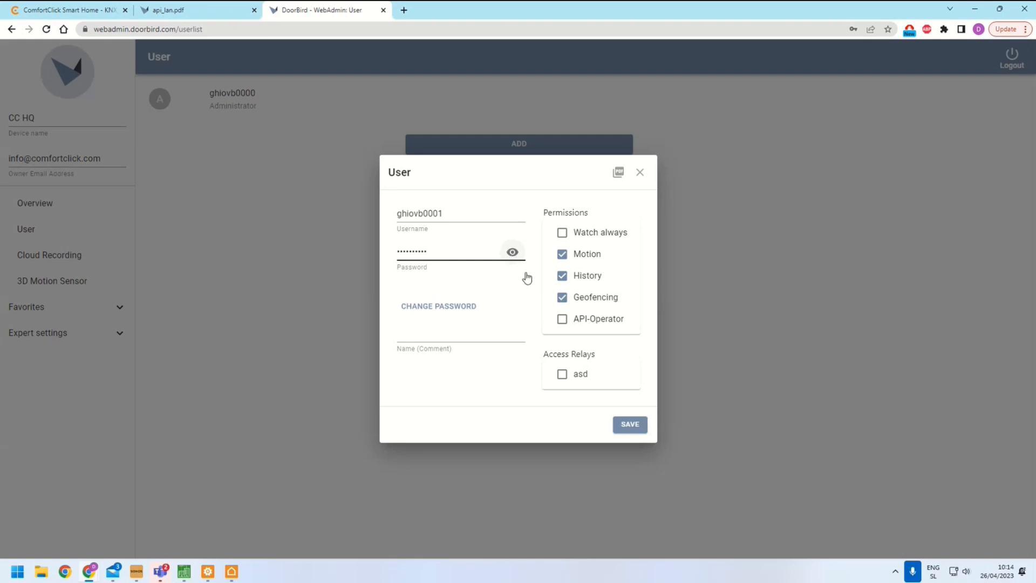
click(562, 322)
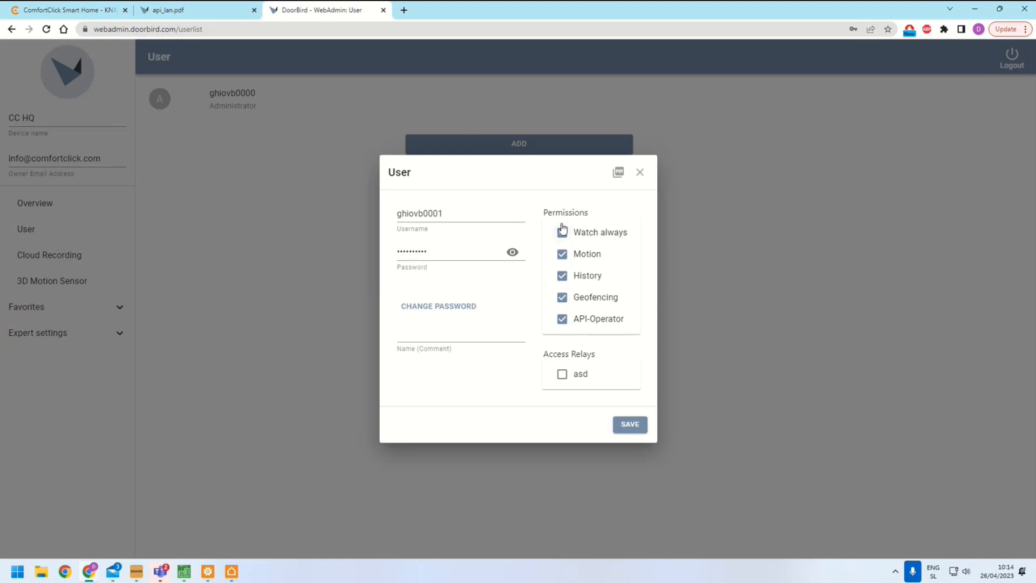
click(563, 234)
click(562, 375)
click(629, 423)
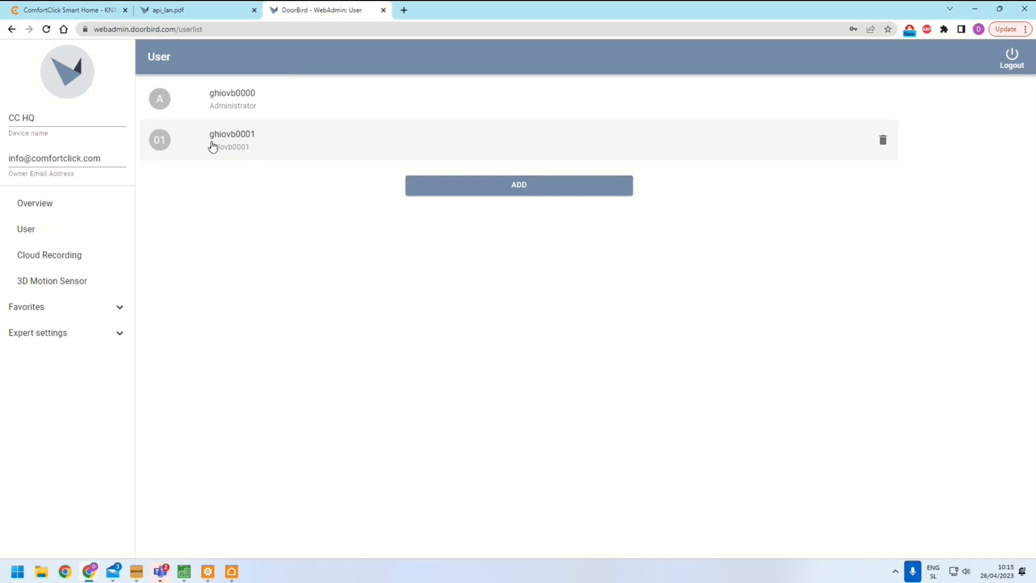
Open the HTTP(S) Calls page under Favorites
click(35, 307)
click(62, 333)
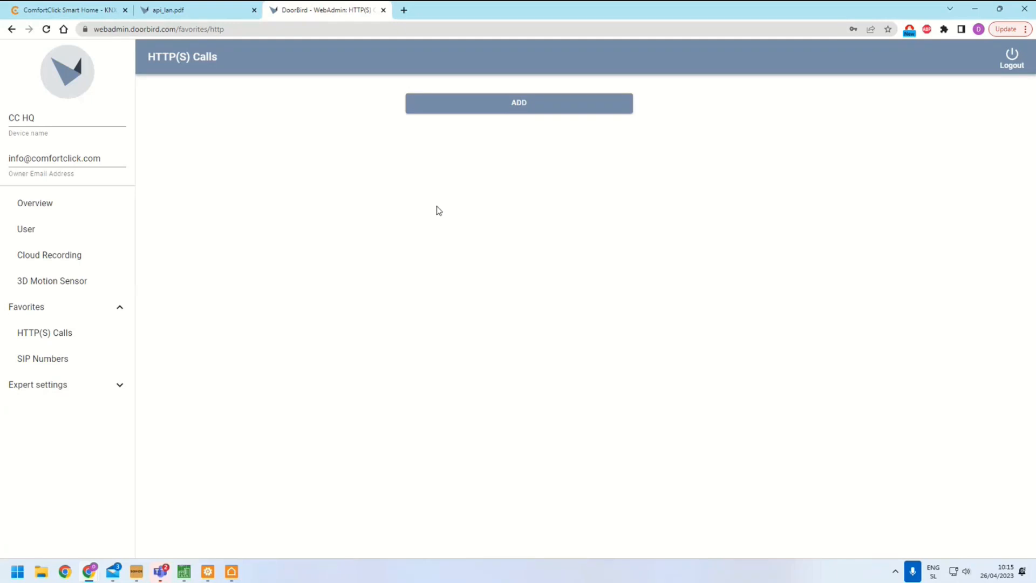
Read the API document's permissions and request sections such as open-door, light-on and history image requests
click(191, 16)
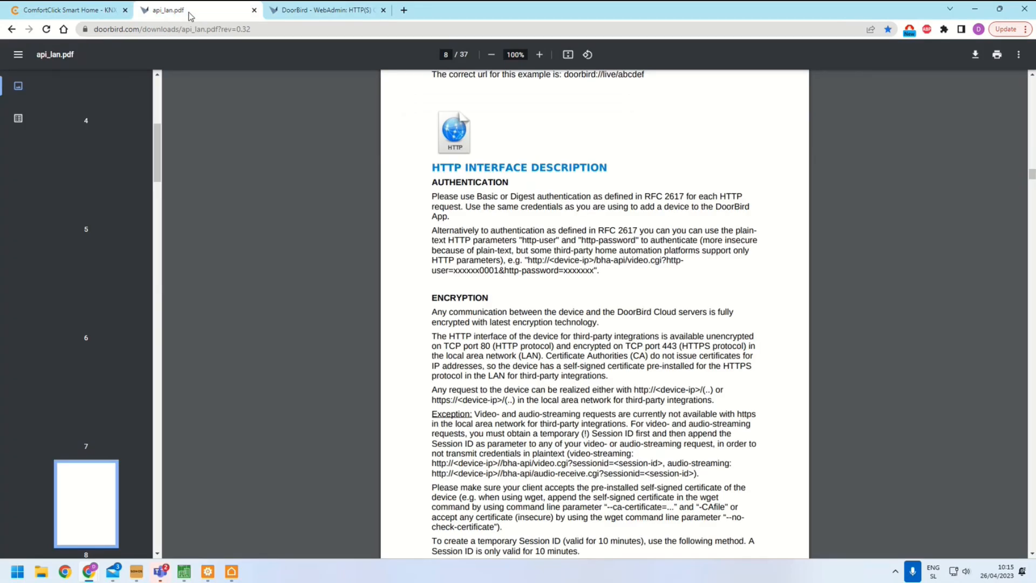
scroll(476, 310, down, 8)
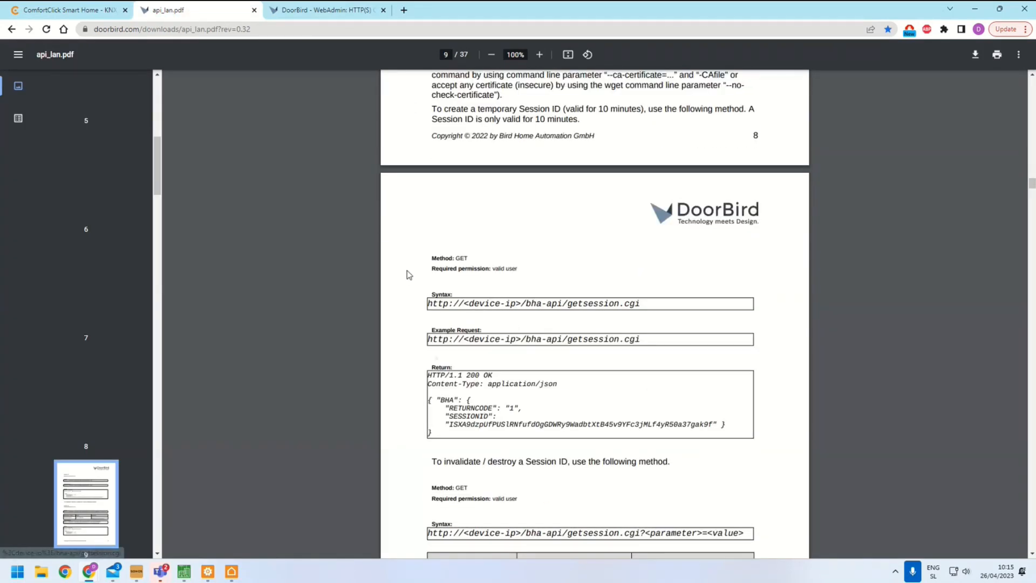
scroll(410, 275, up, 7)
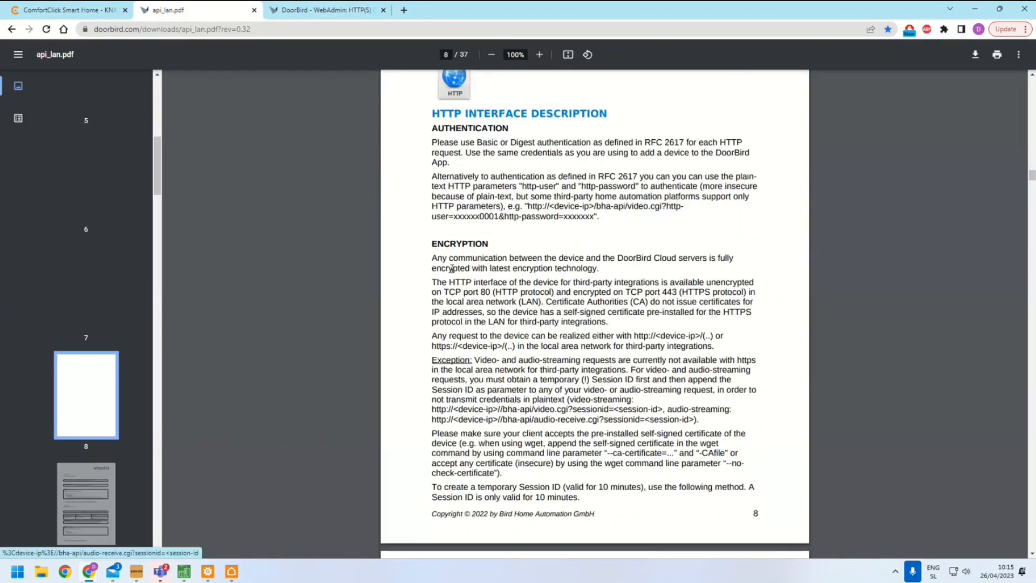
scroll(451, 268, down, 19)
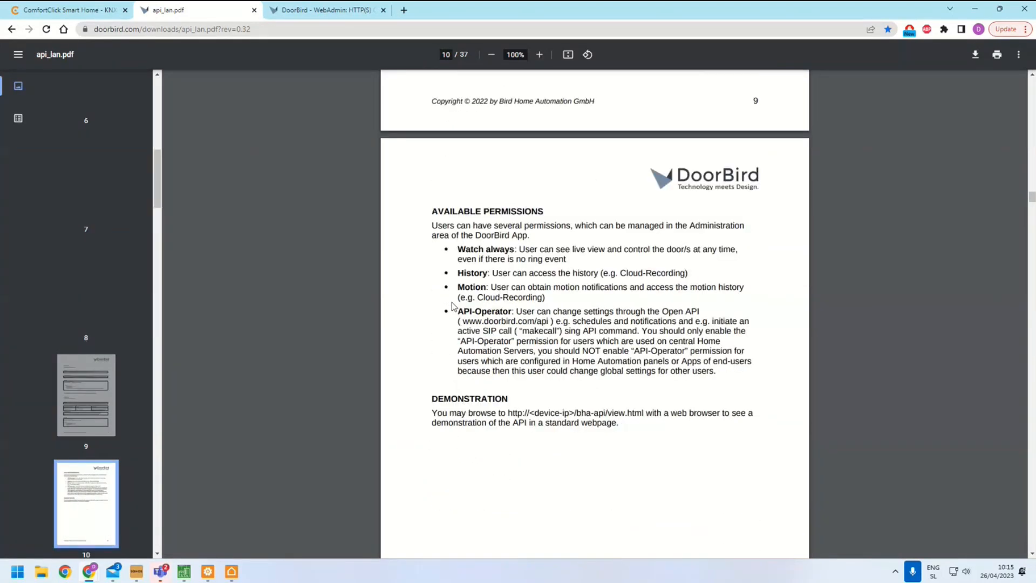
scroll(452, 306, down, 17)
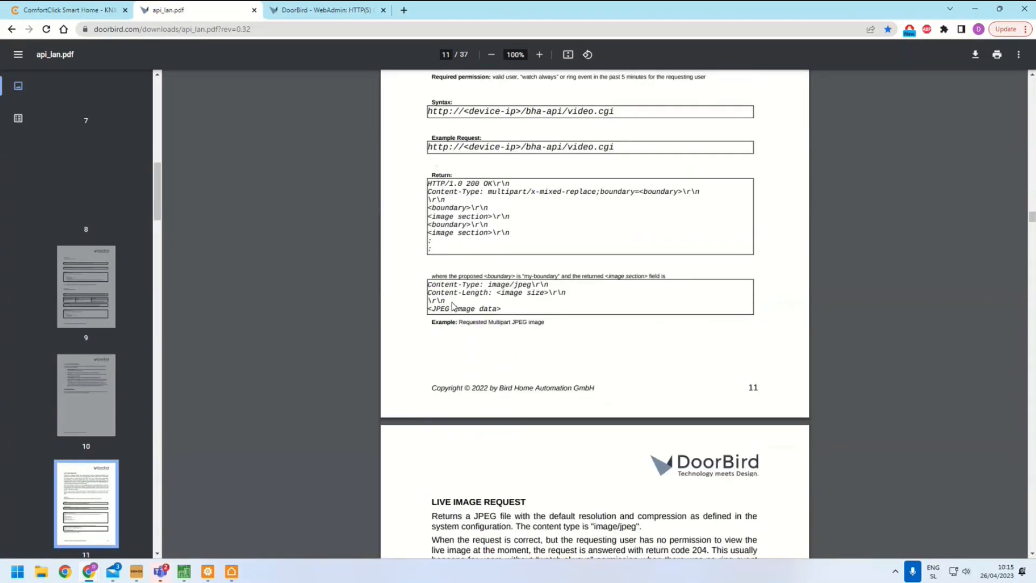
scroll(452, 306, down, 20)
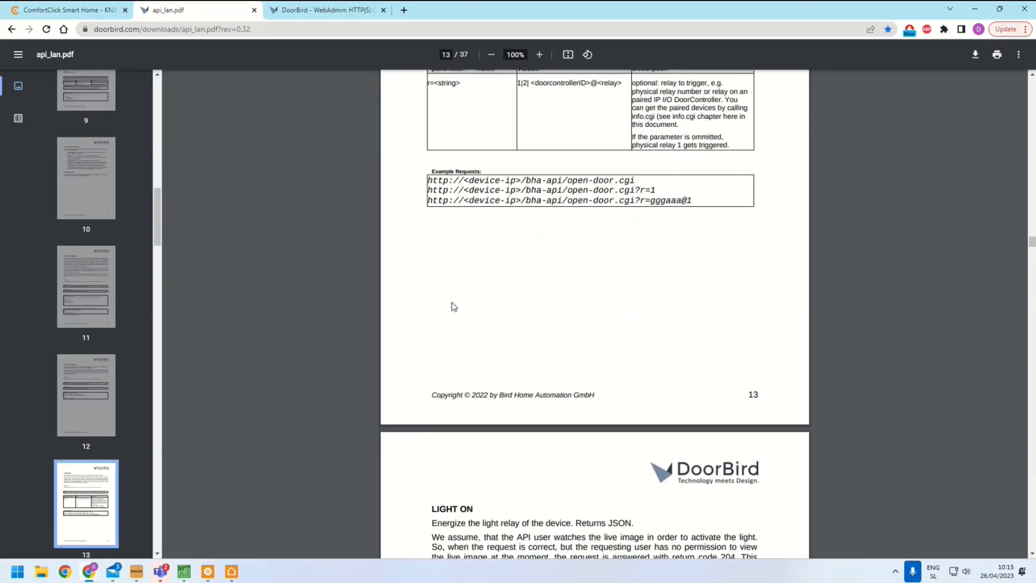
scroll(452, 305, down, 8)
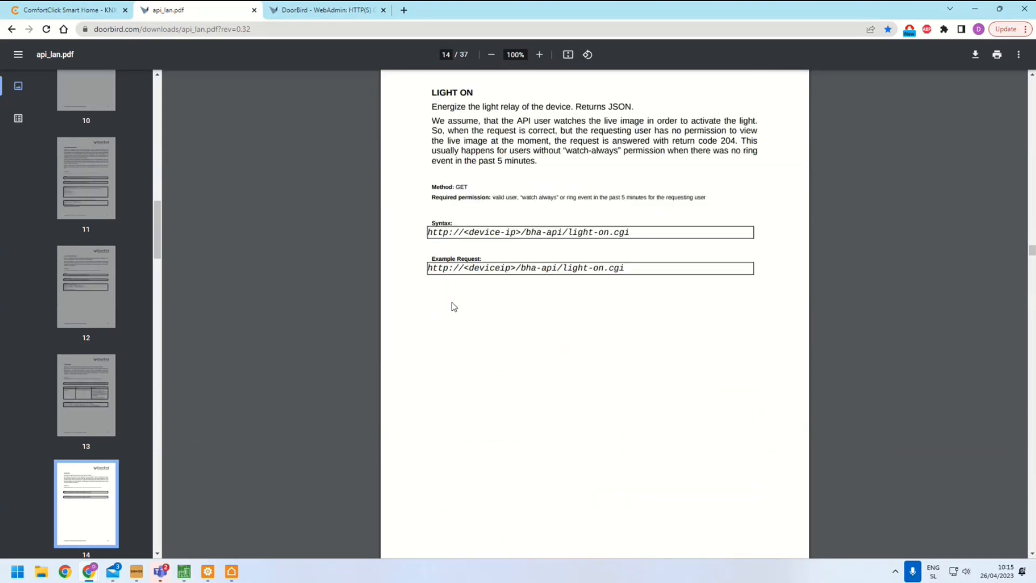
scroll(452, 306, down, 5)
scroll(454, 306, down, 3)
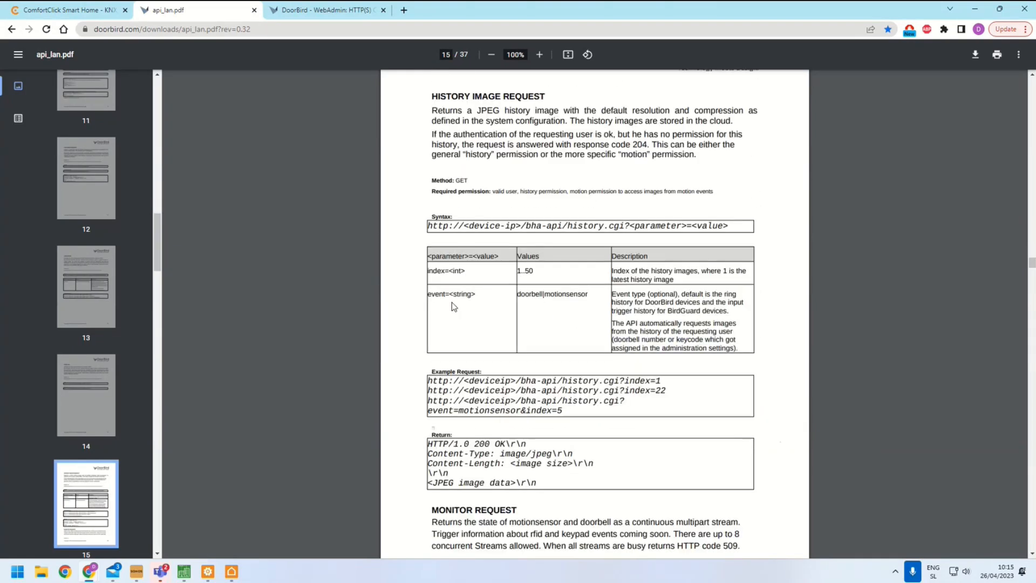
scroll(454, 306, up, 1)
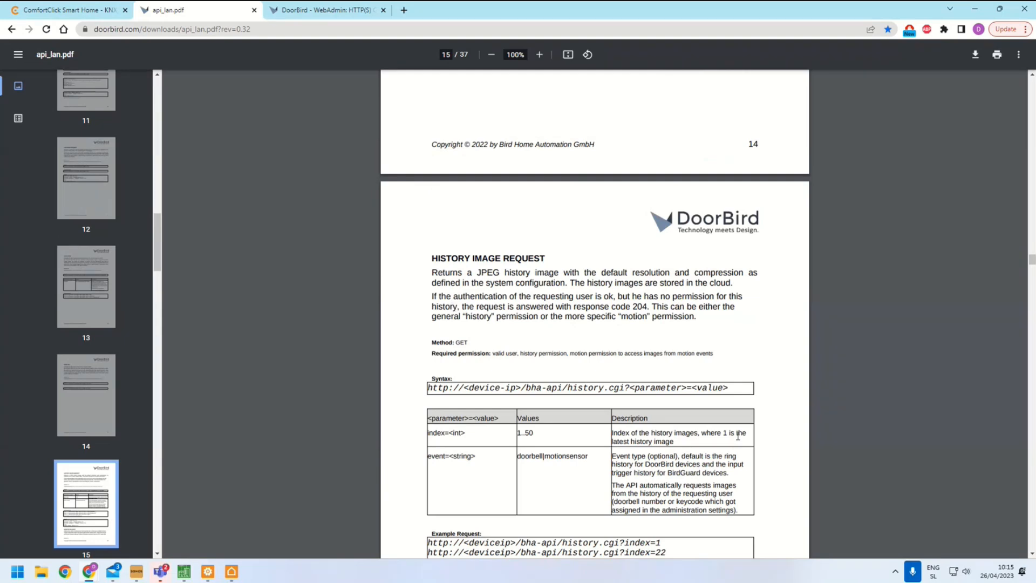
click(324, 10)
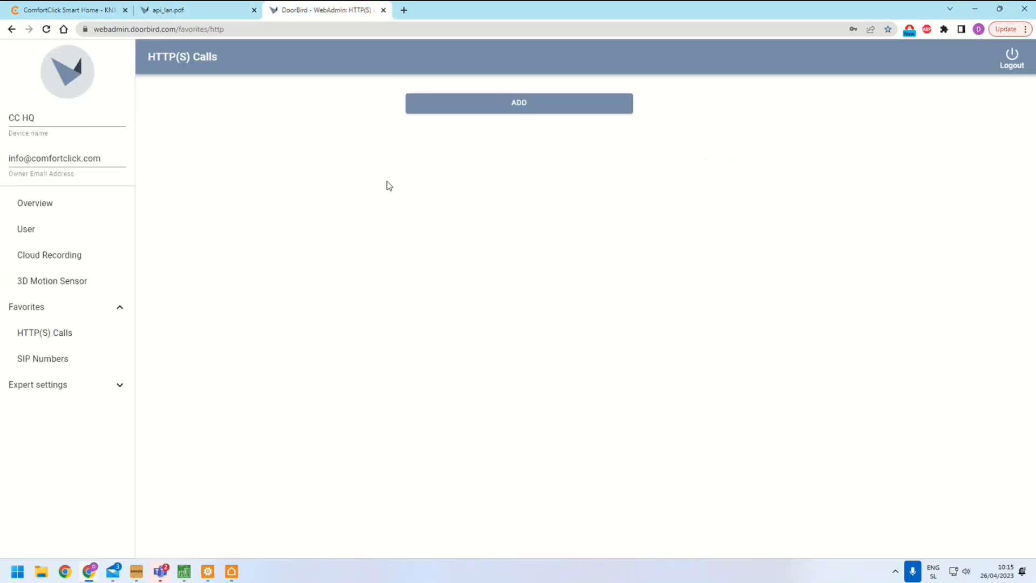
click(519, 103)
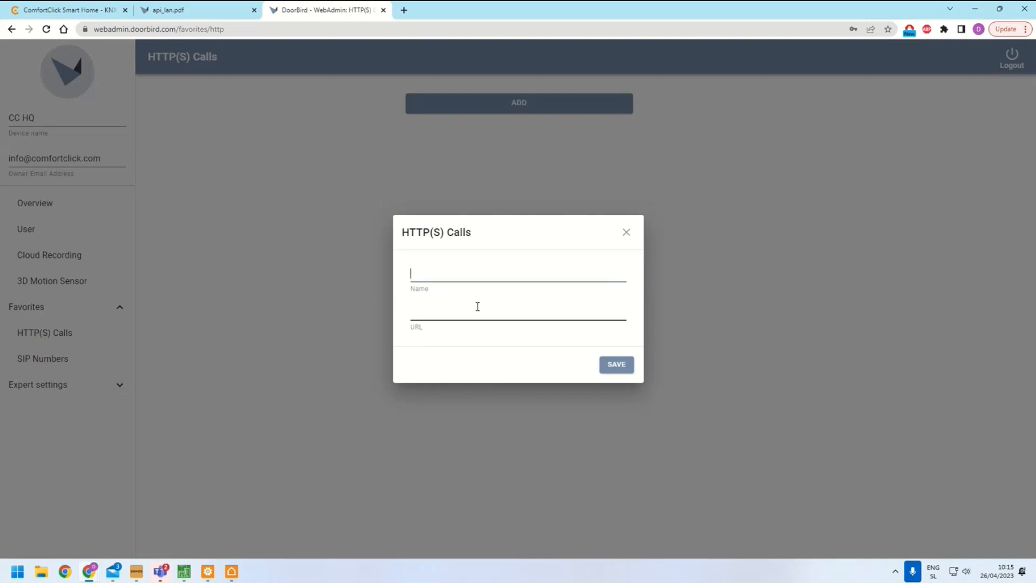
click(626, 233)
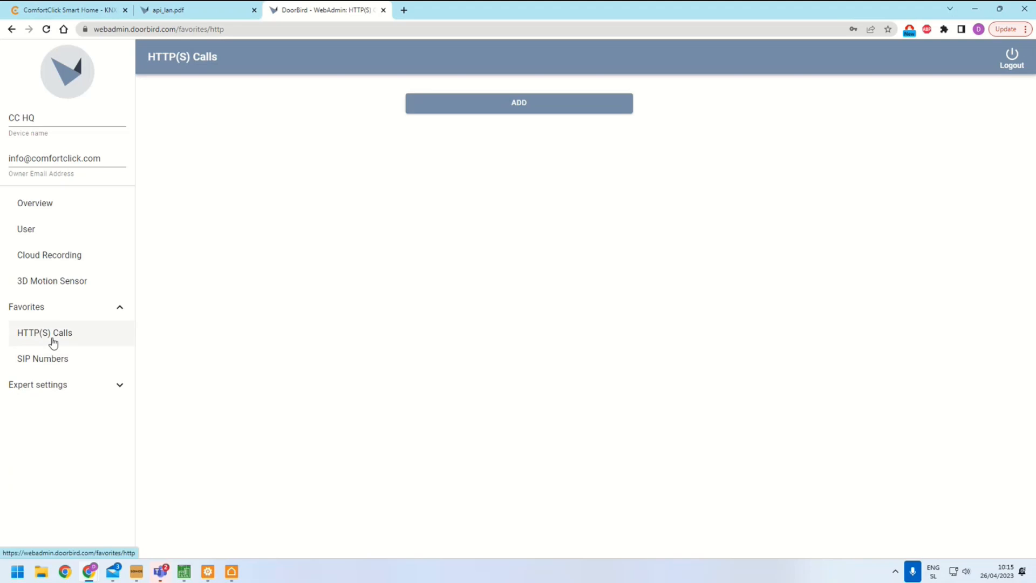
Open the Schedule for doorbell page under Expert settings and view its action options
click(34, 384)
click(35, 386)
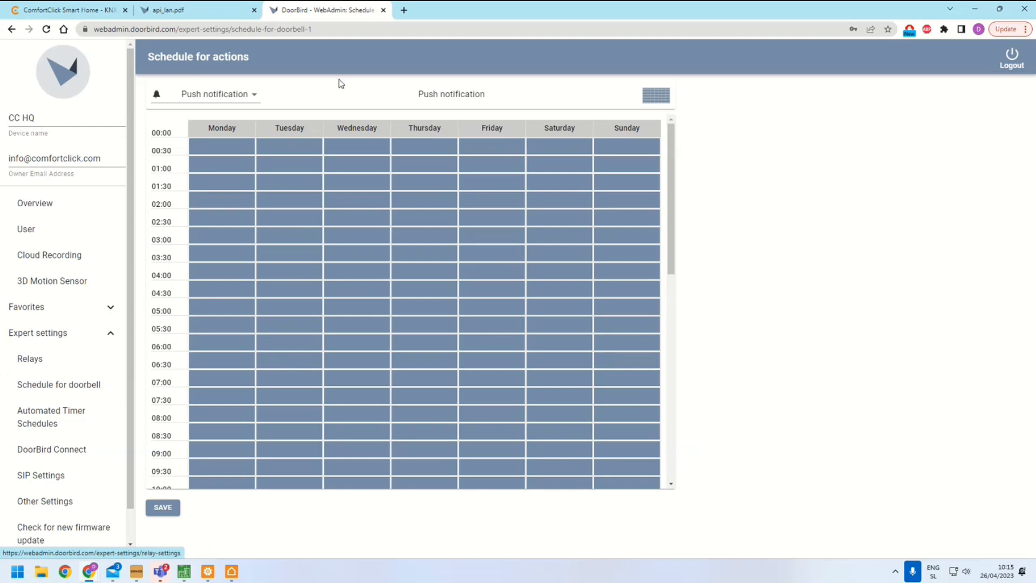
click(249, 95)
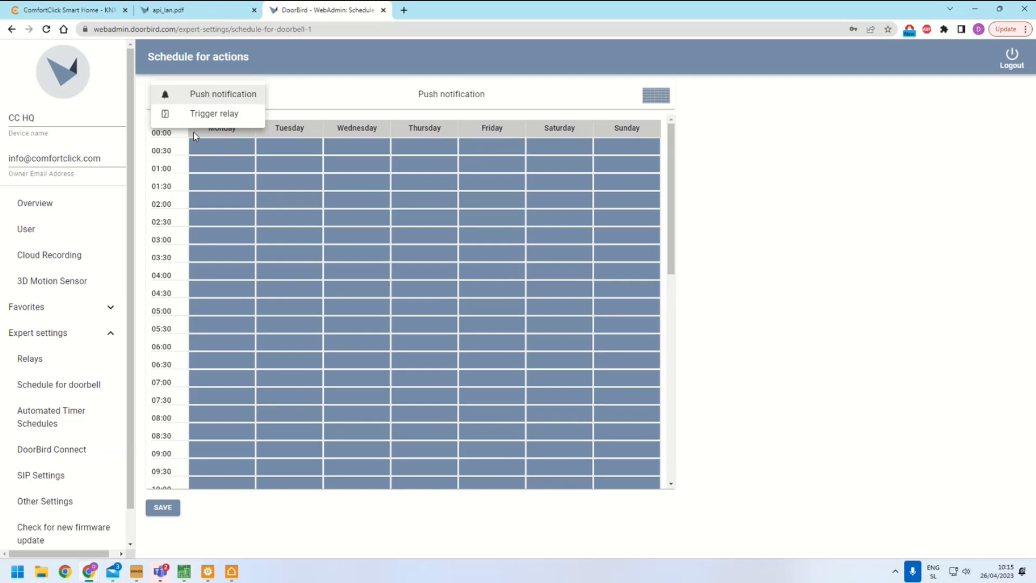
click(303, 169)
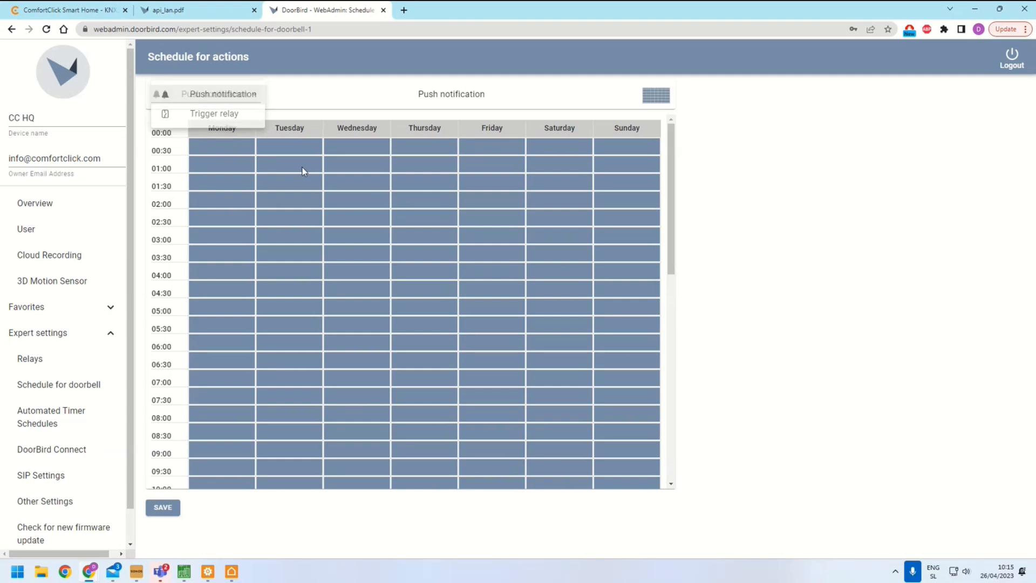
Toggle several push-notification time slots in the doorbell schedule grid
click(224, 185)
click(222, 236)
click(317, 270)
click(327, 237)
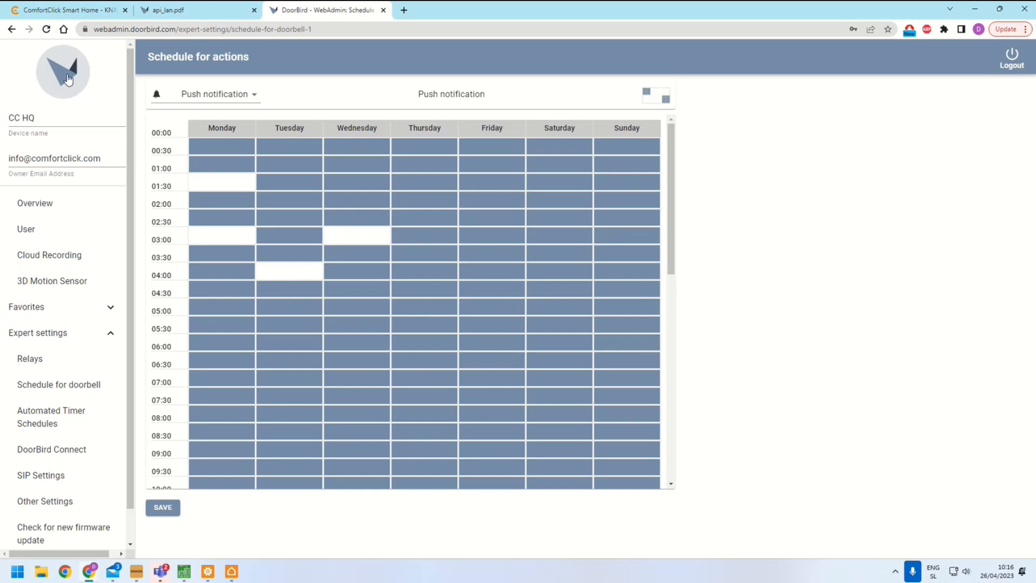
Switch to the ComfortClick website and open the Examples Library from the Support page
click(68, 80)
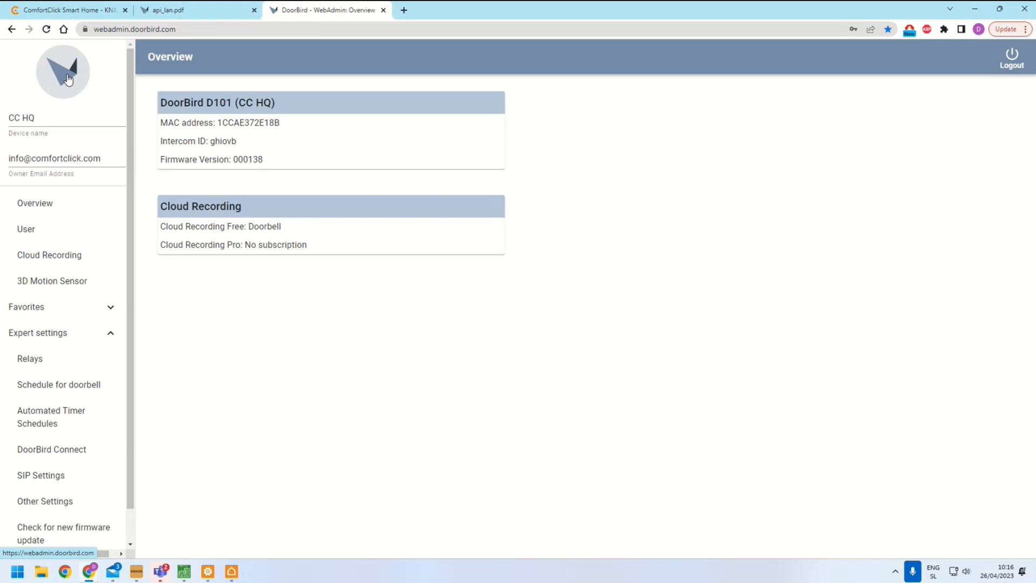
click(69, 10)
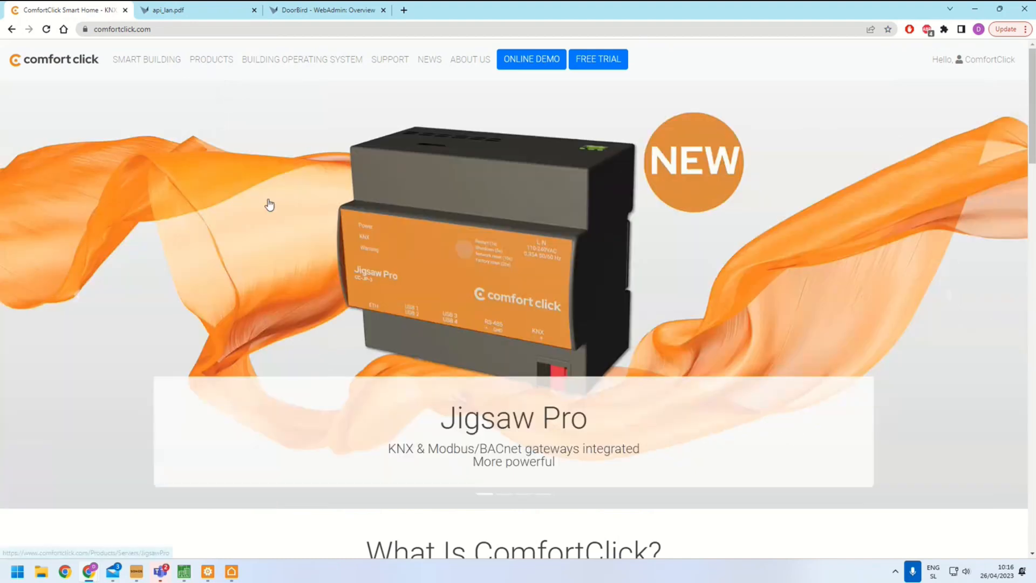
click(379, 61)
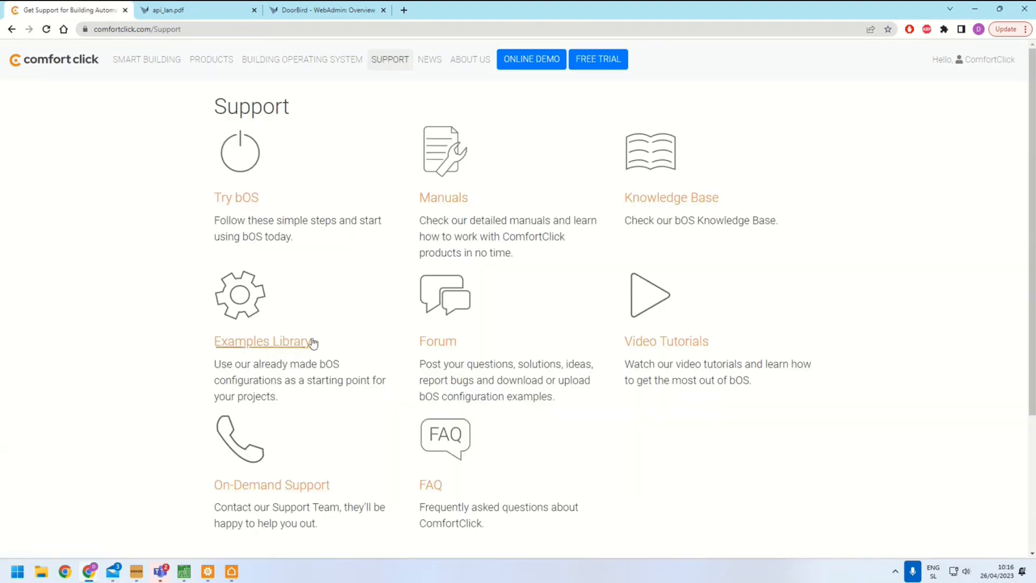
click(310, 342)
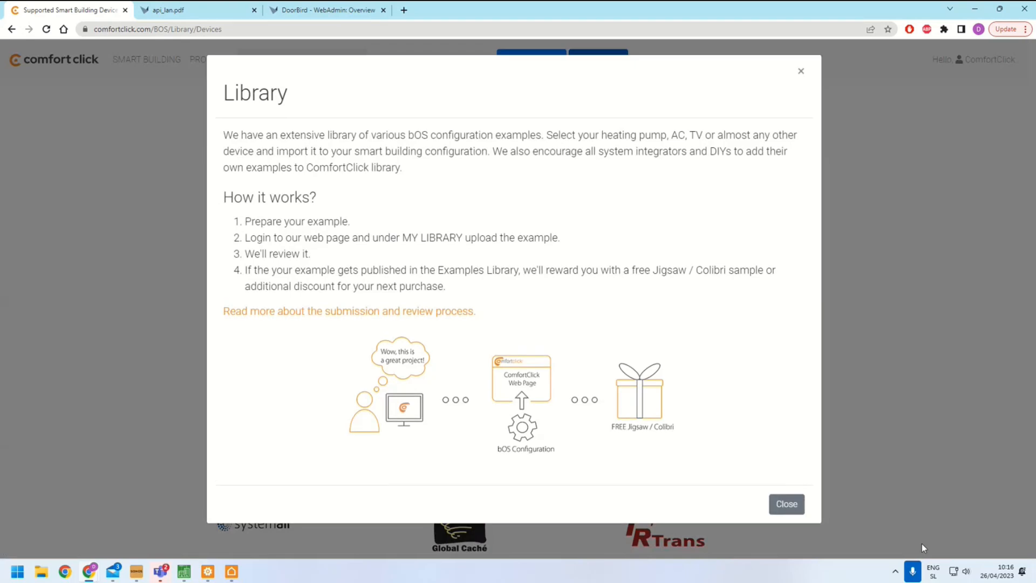
click(787, 503)
Search the examples library for door and open the DoorBird example
click(527, 261)
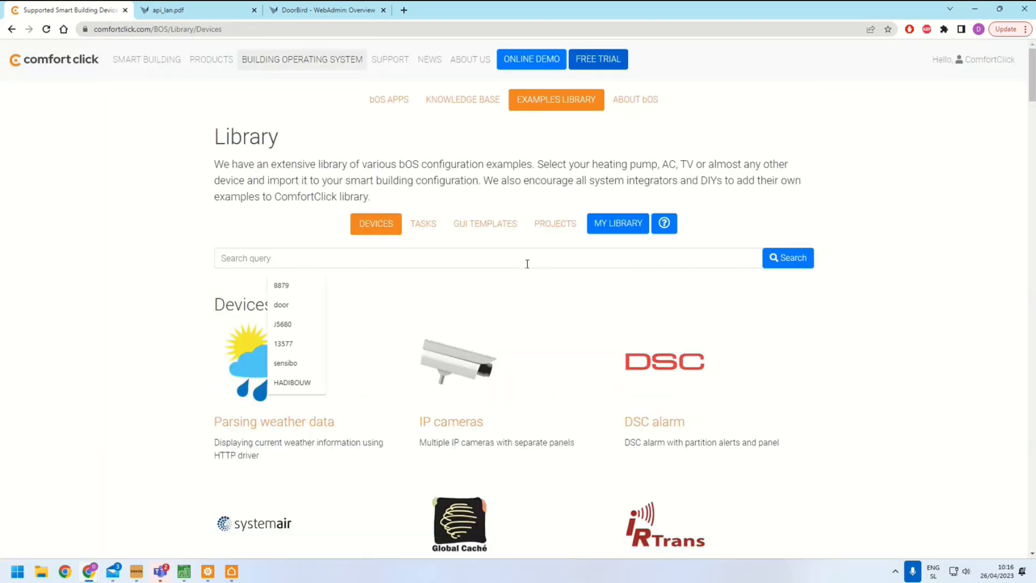
text(door)
key(Down)
key(Return)
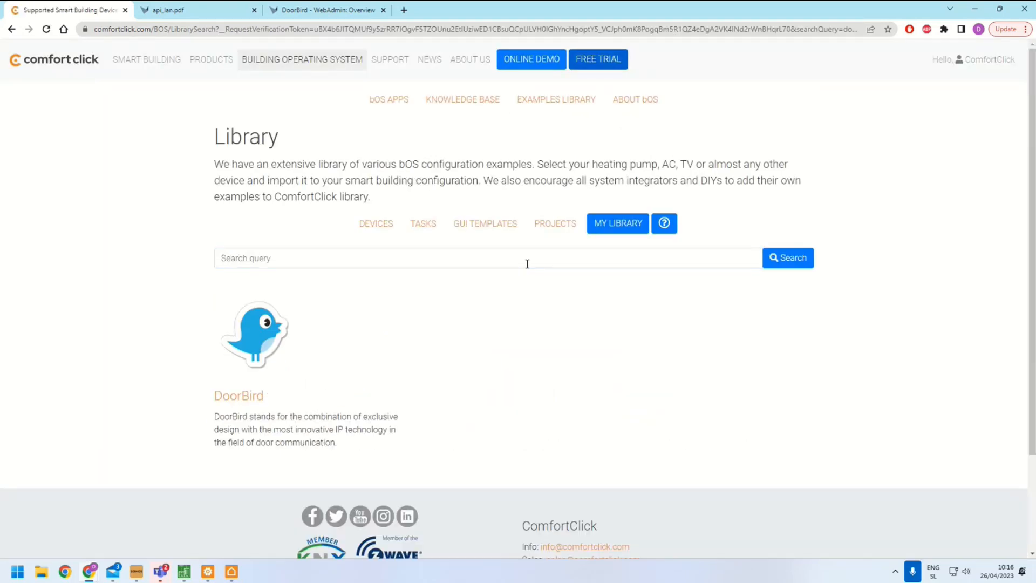
click(264, 395)
Read the DoorBird example's description and setup instructions
scroll(264, 395, down, 2)
scroll(265, 393, down, 3)
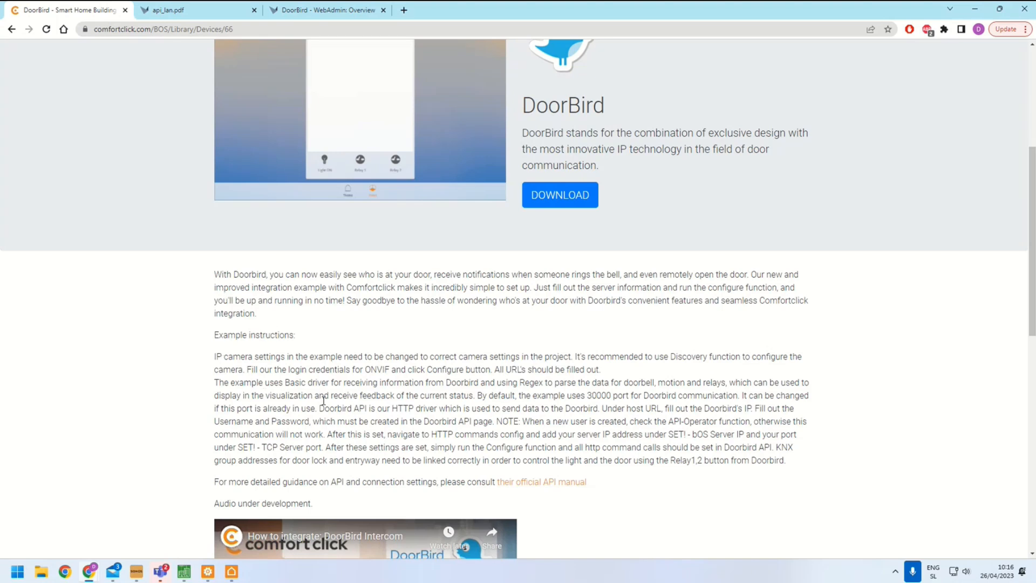
scroll(324, 410, down, 4)
scroll(421, 426, up, 3)
scroll(440, 451, down, 2)
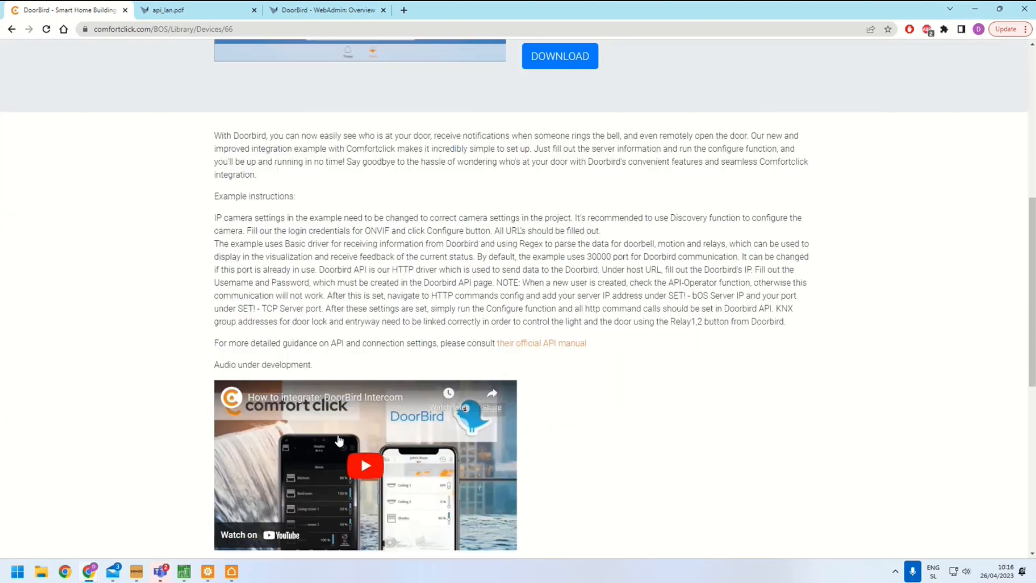
scroll(548, 398, up, 3)
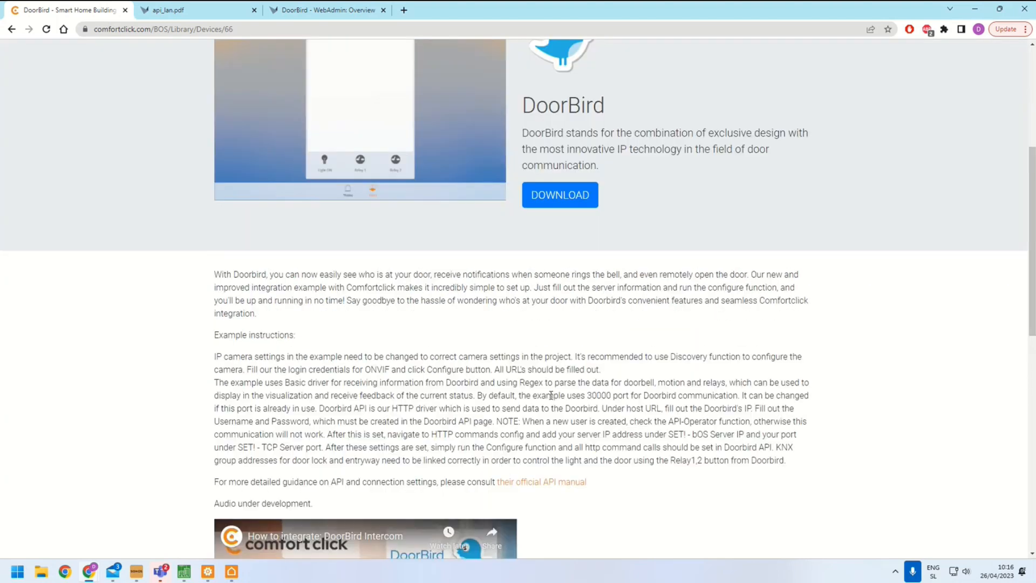
scroll(550, 394, up, 2)
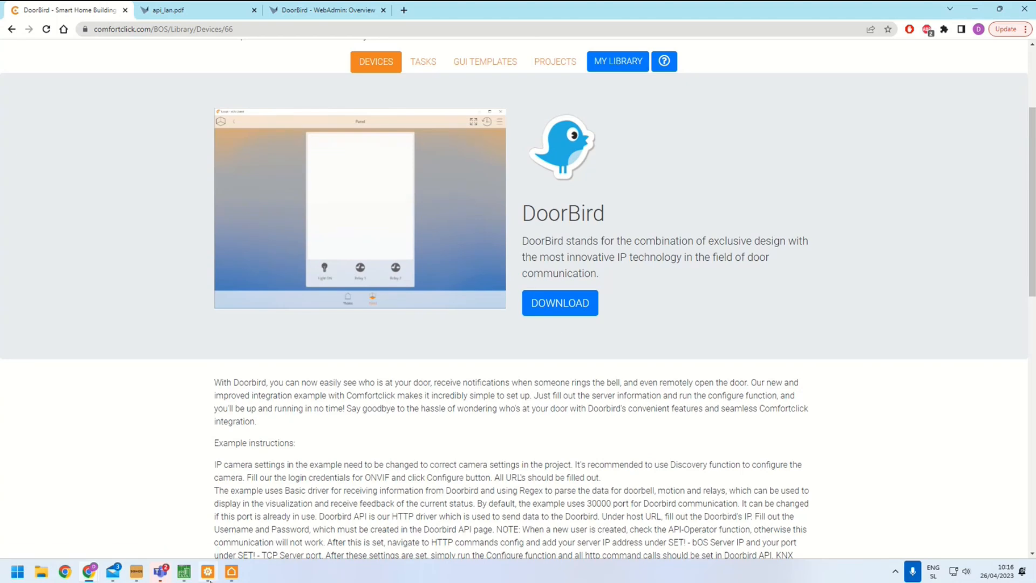
Switch to bOS Configurator and import DoorBird_new.bos into Devices as a new device named Doorbird
click(208, 571)
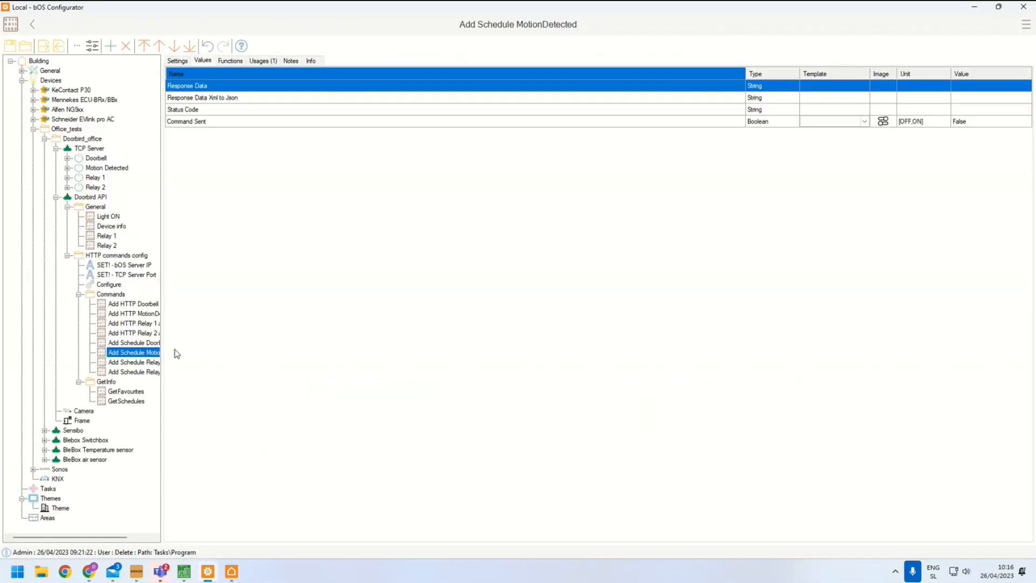
click(33, 129)
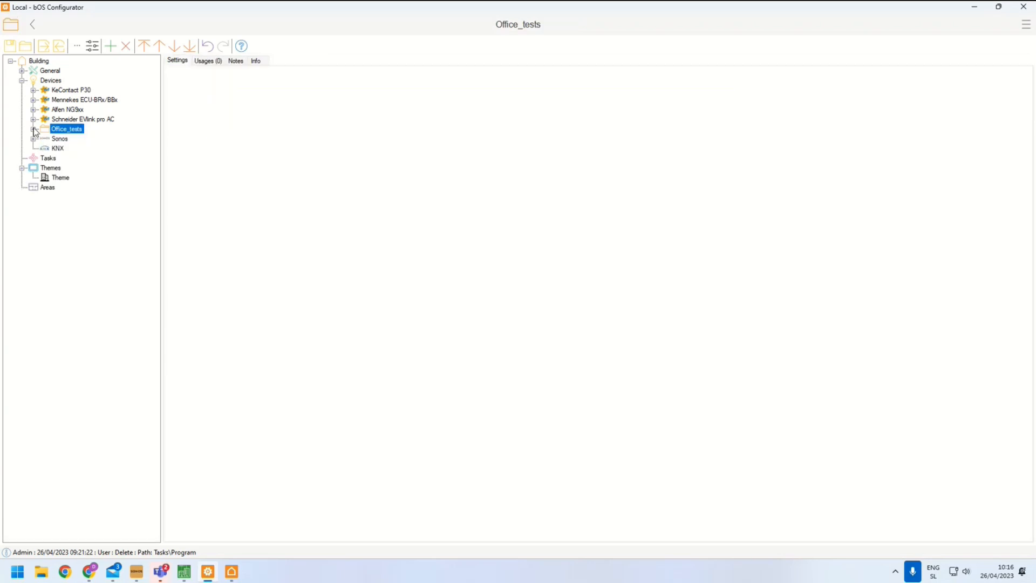
click(57, 80)
click(59, 48)
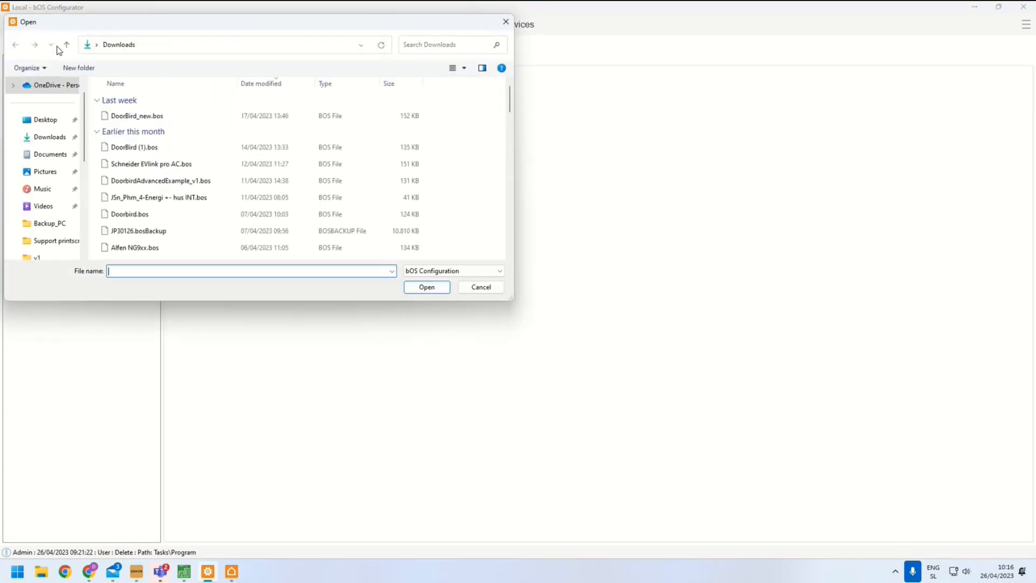
click(115, 117)
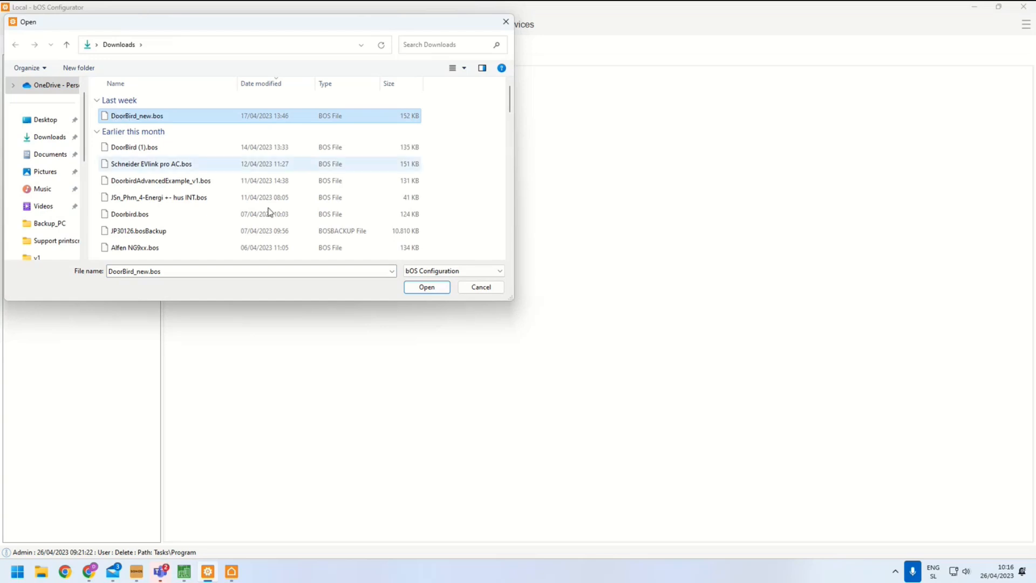
click(416, 287)
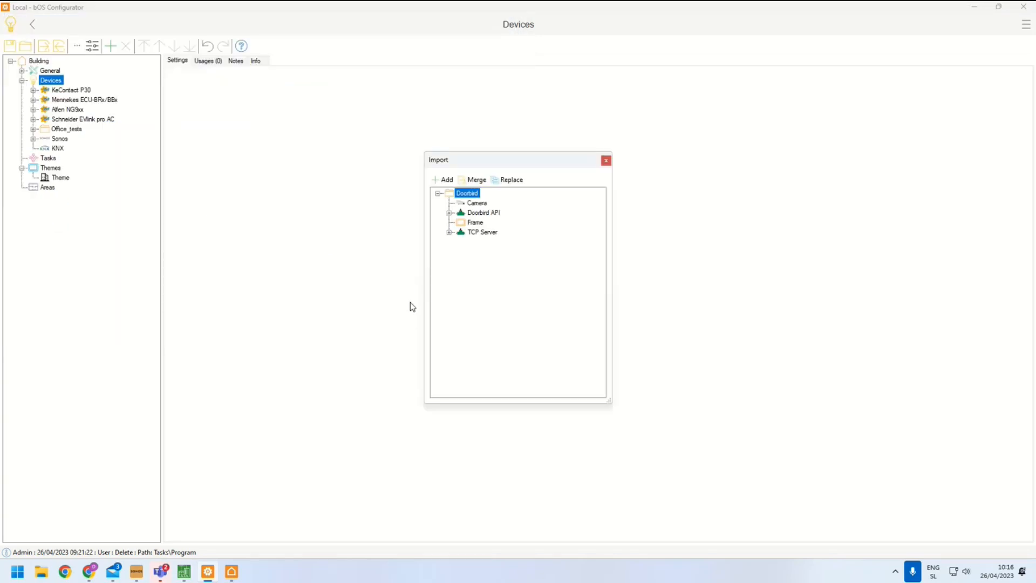
click(443, 180)
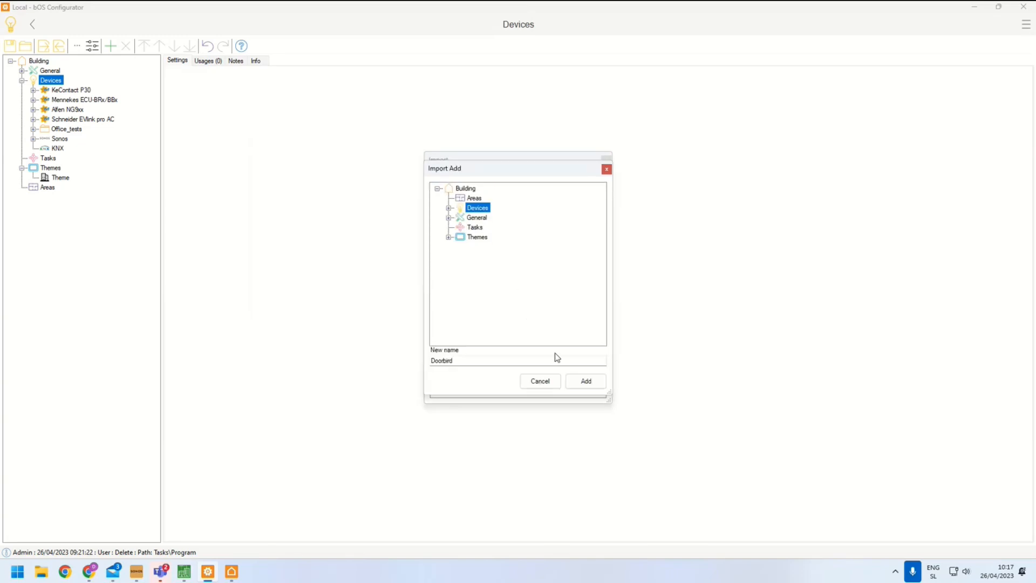
click(585, 382)
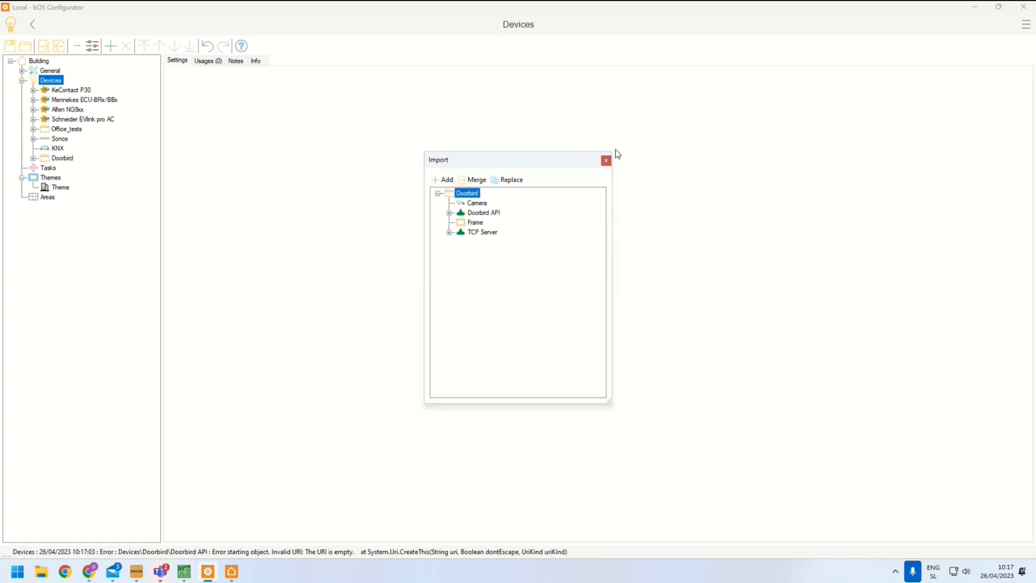
click(606, 161)
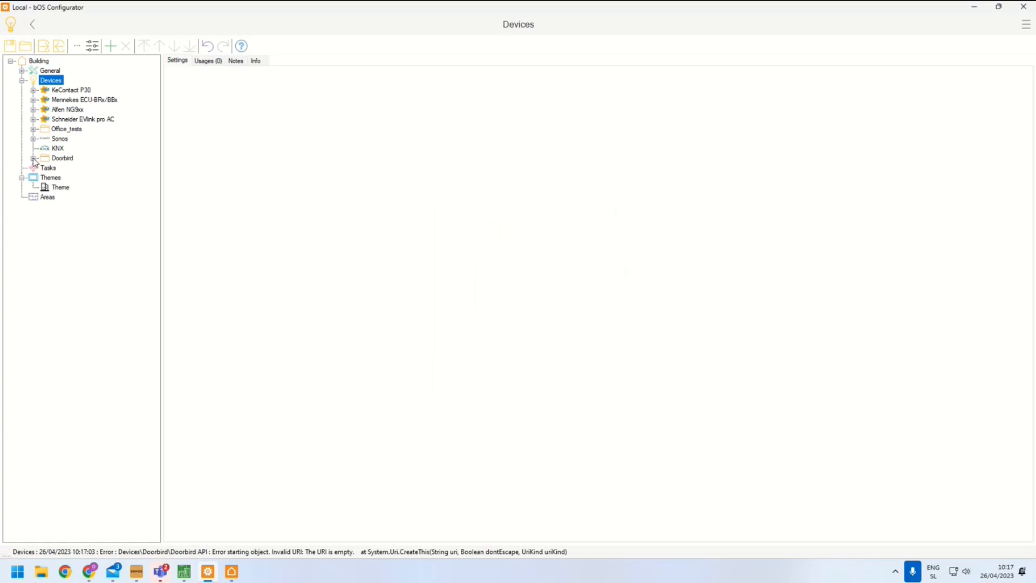
Expand the imported Doorbird device and inspect its TCP Server, Doorbird API, Camera and Frame items
click(33, 158)
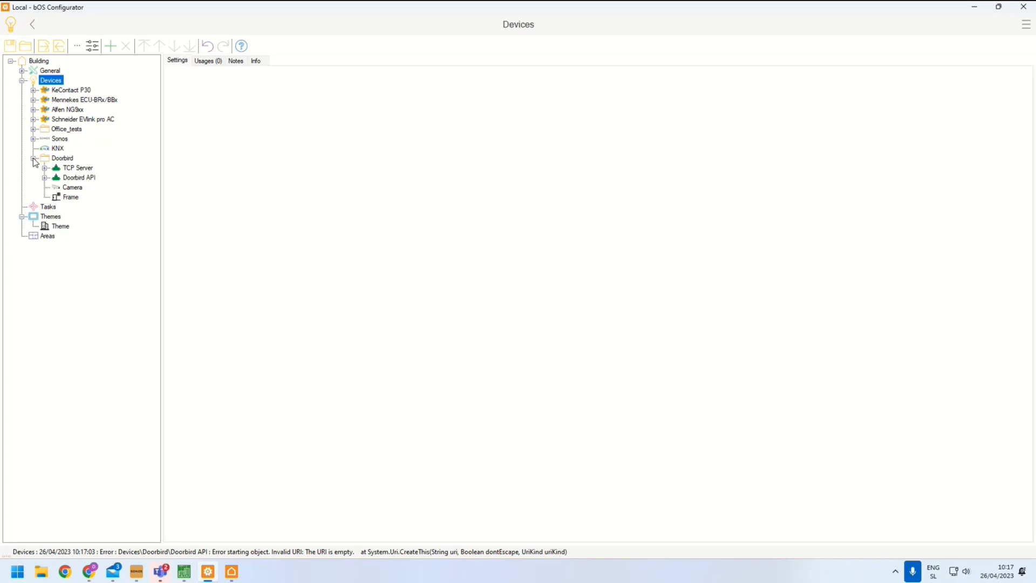
click(44, 168)
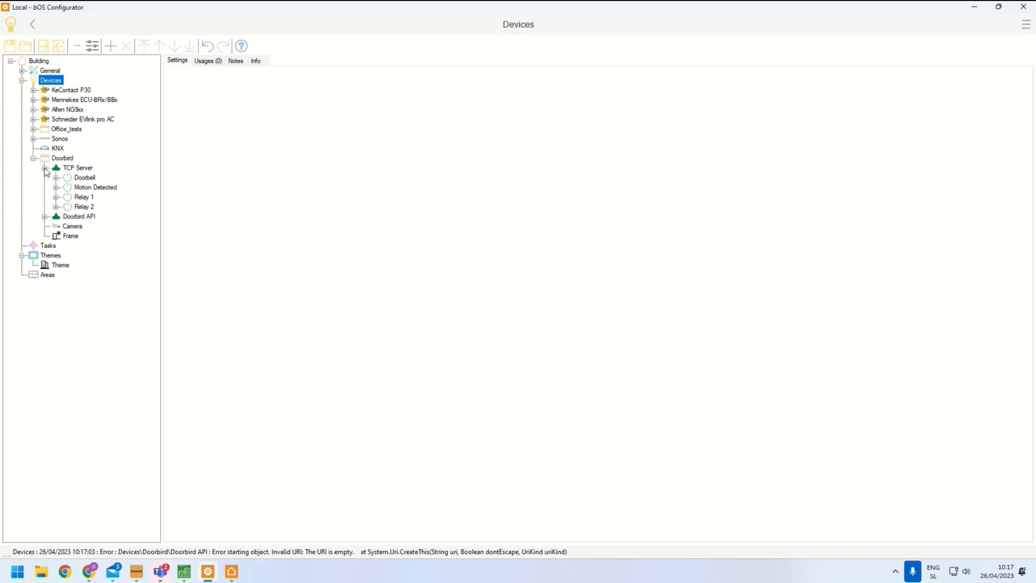
click(45, 168)
click(44, 177)
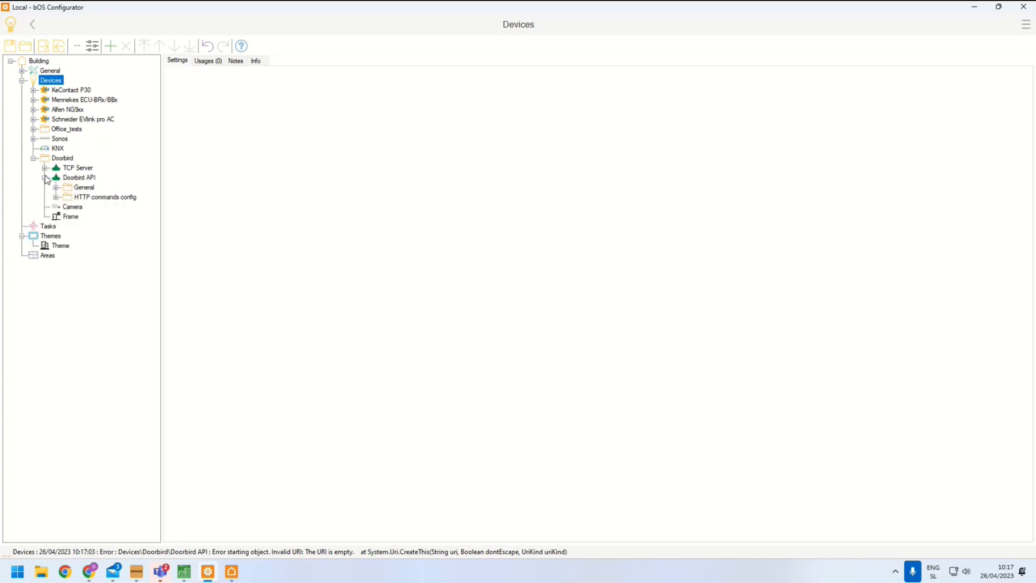
click(45, 177)
click(58, 188)
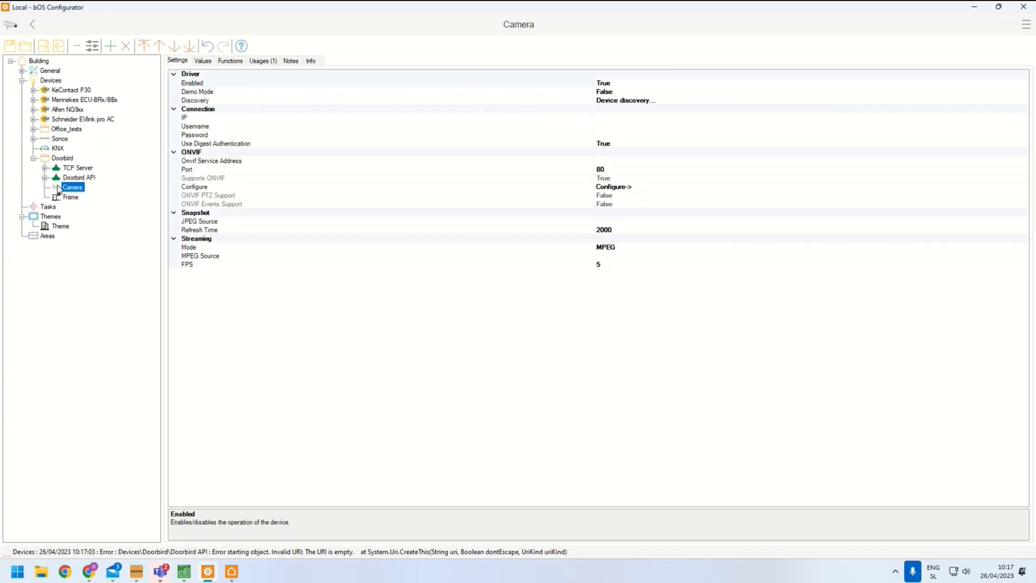
click(60, 198)
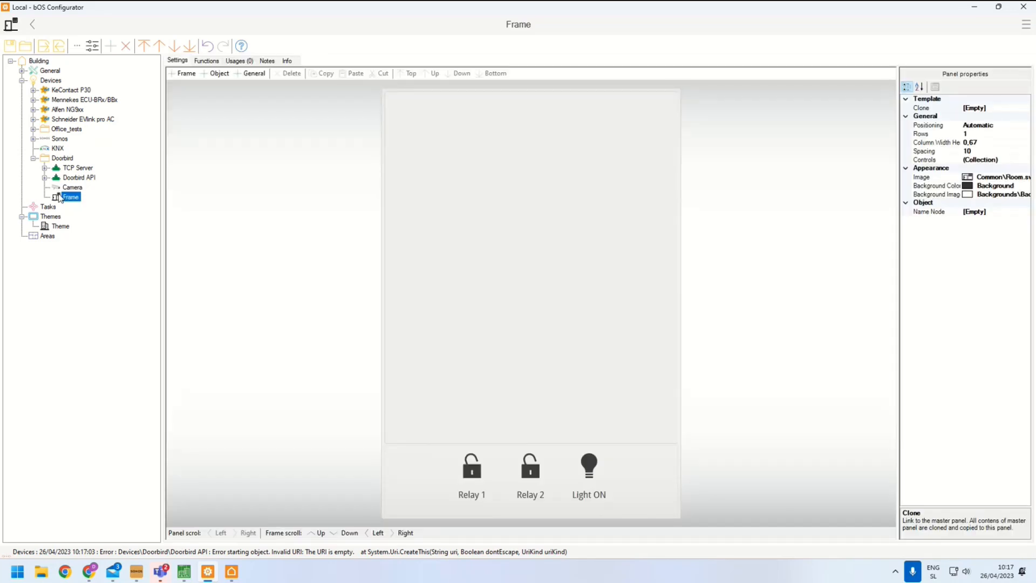
Enable the Doorbird TCP Server driver
click(62, 170)
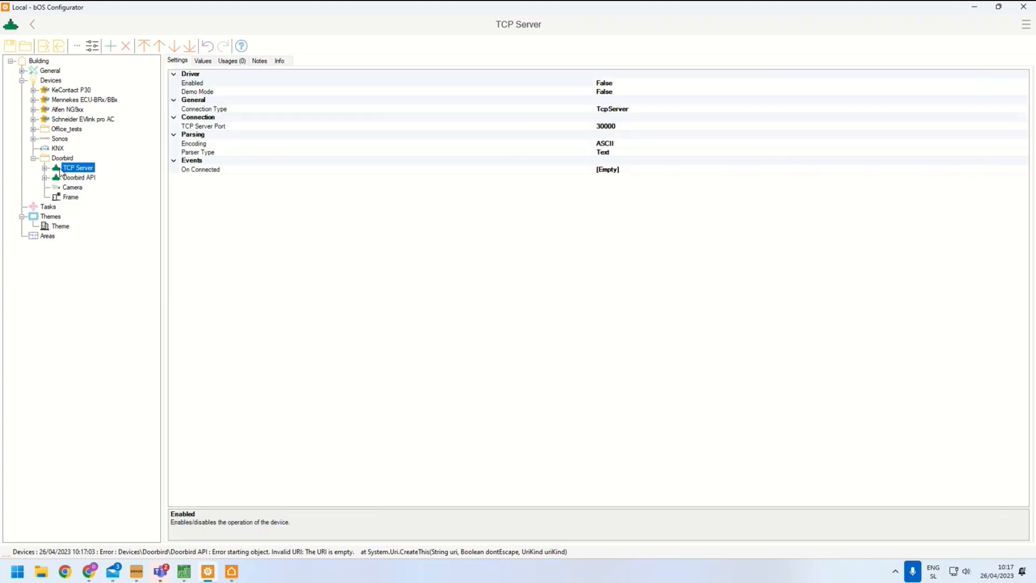
double_click(201, 86)
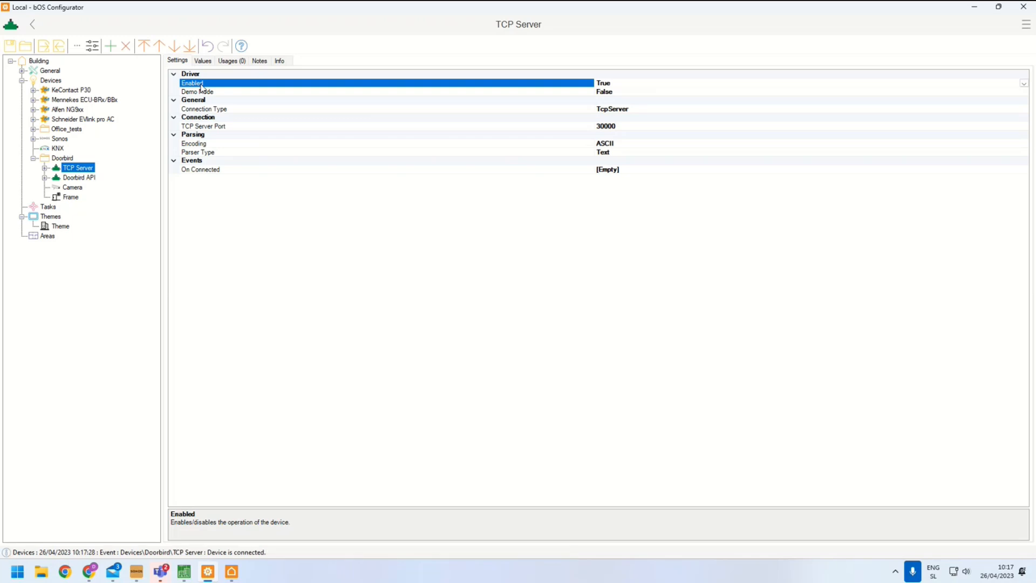
click(212, 126)
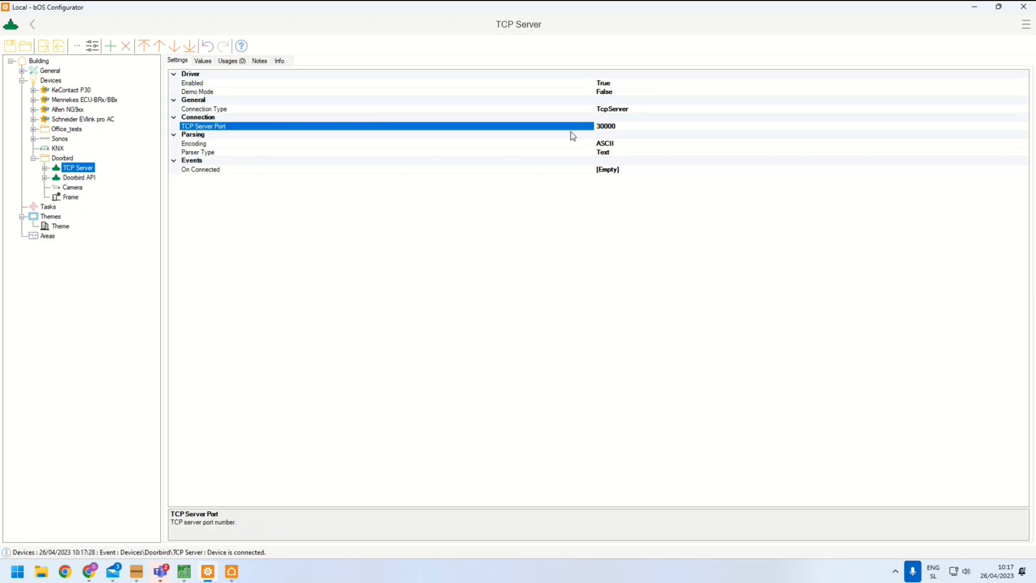
click(630, 128)
drag(631, 128, 561, 135)
Inspect the Doorbell and Motion Detected objects' regex settings and values
click(45, 168)
click(77, 183)
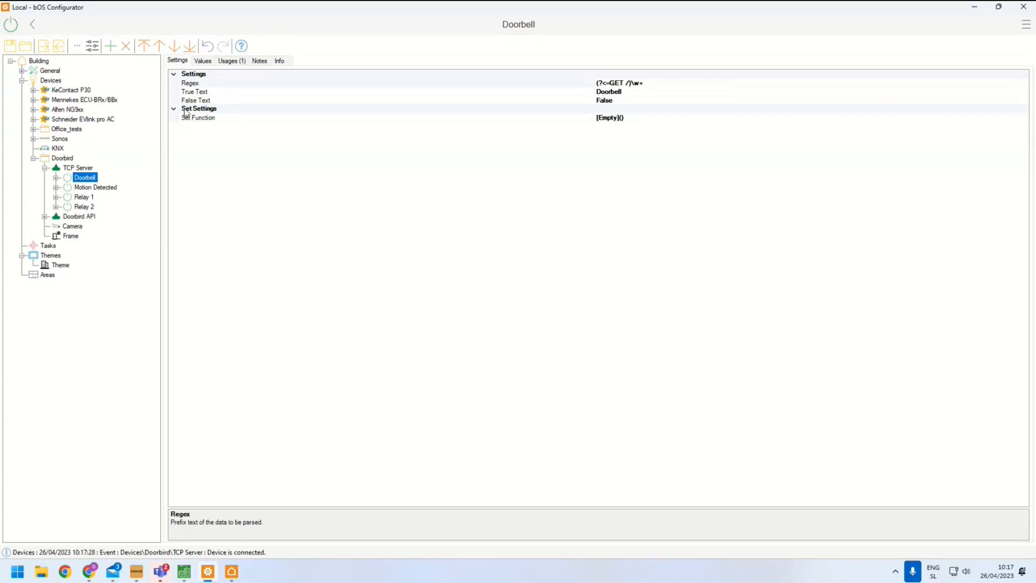
click(193, 92)
click(628, 84)
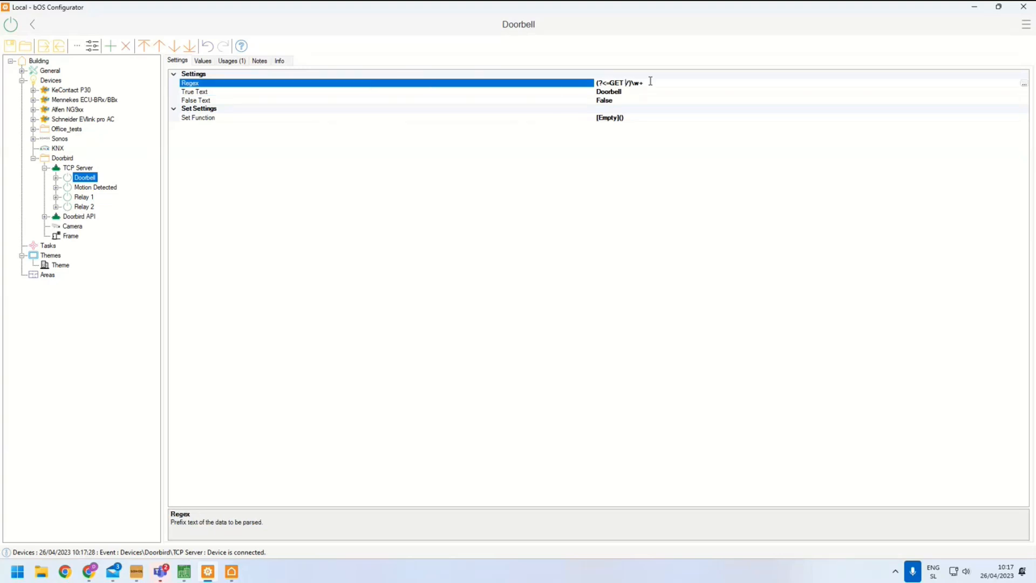
click(582, 92)
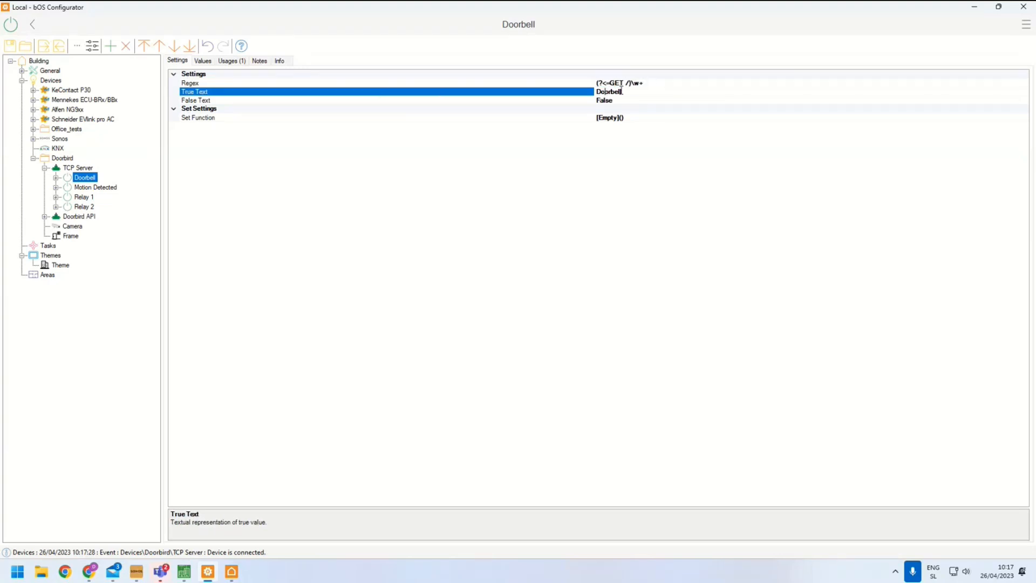
click(206, 64)
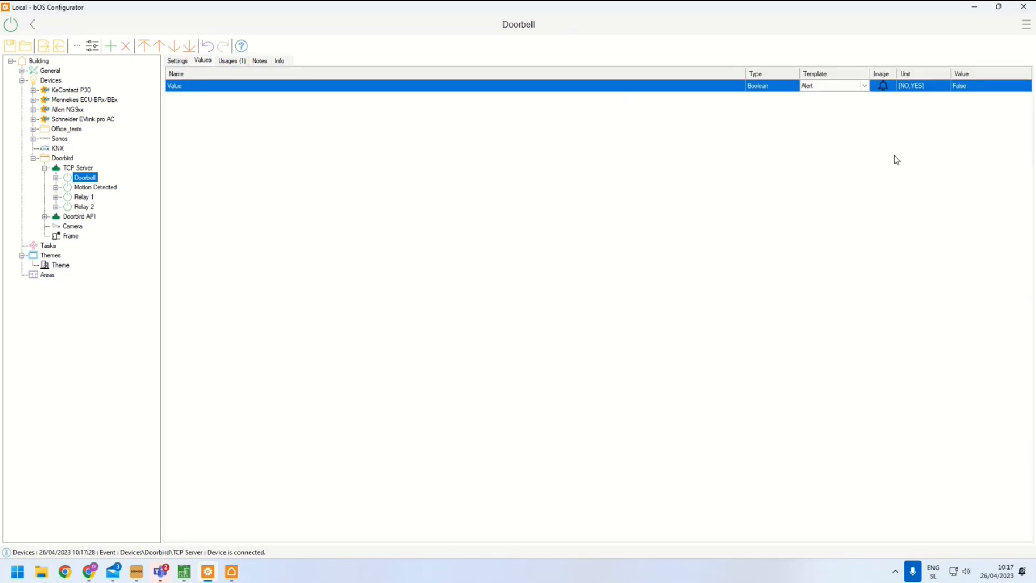
click(85, 189)
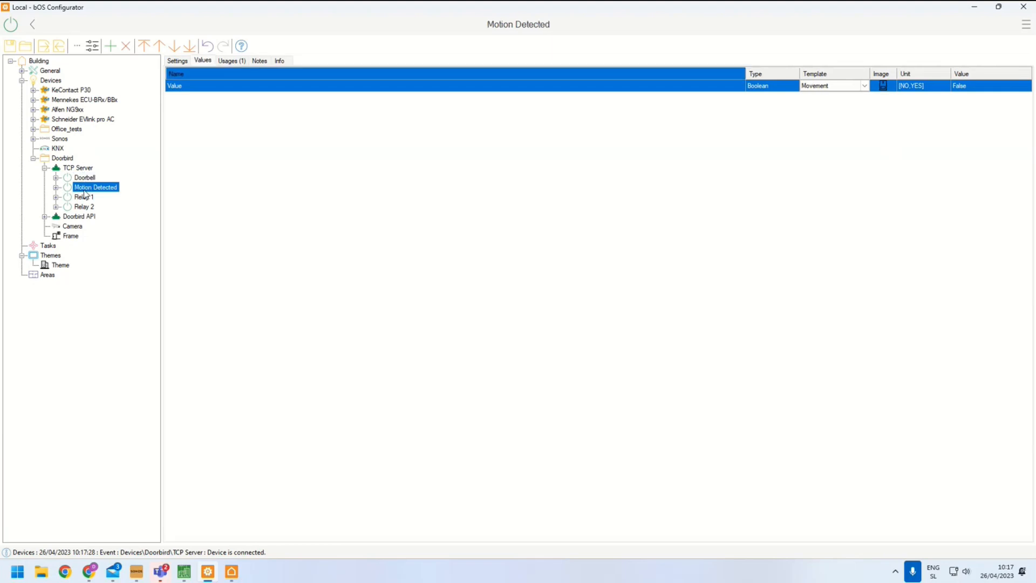
Inspect Relay 1 and expand the Doorbird API's General and HTTP commands config folders
click(84, 198)
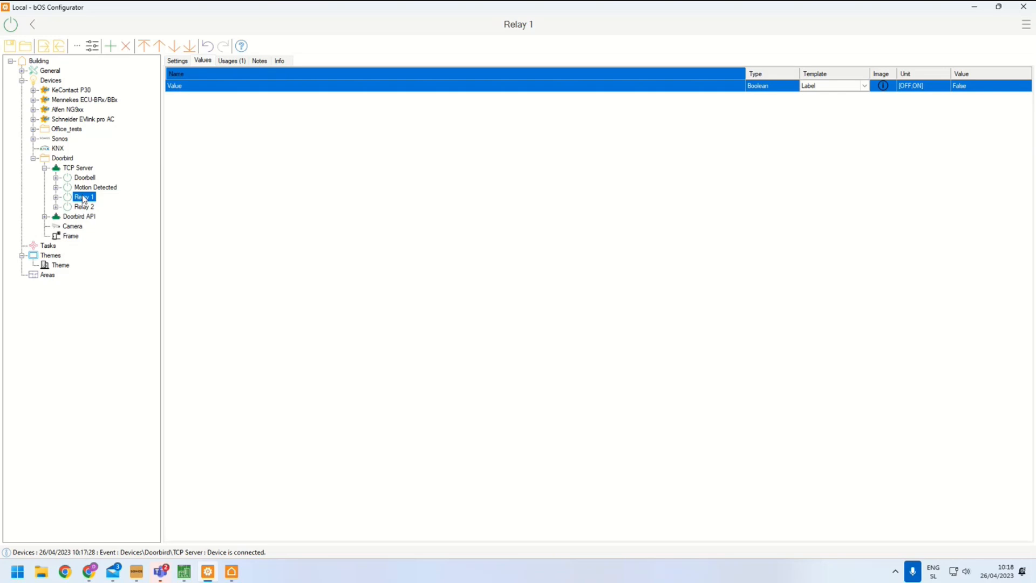
click(45, 216)
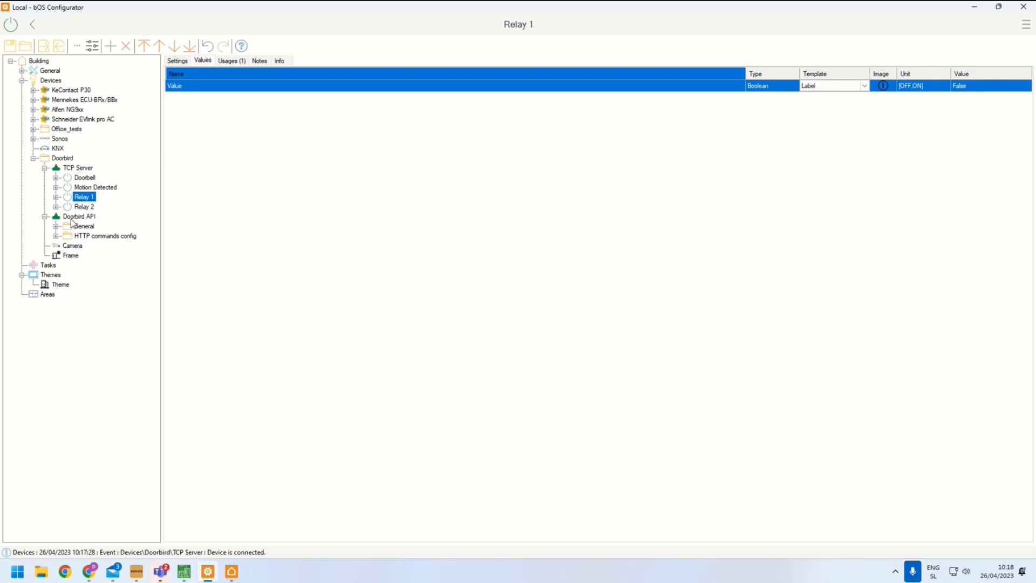
click(56, 226)
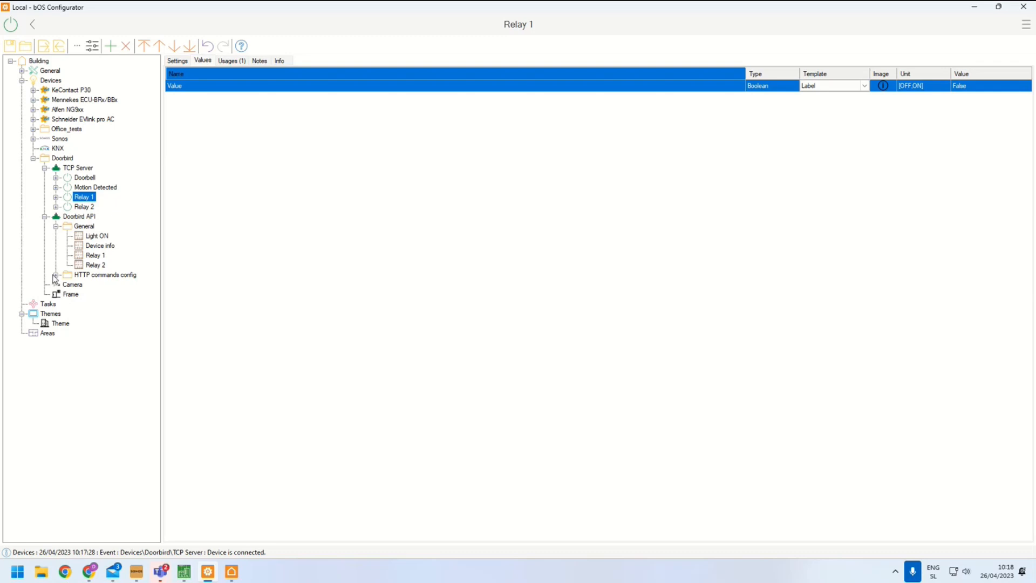
click(56, 275)
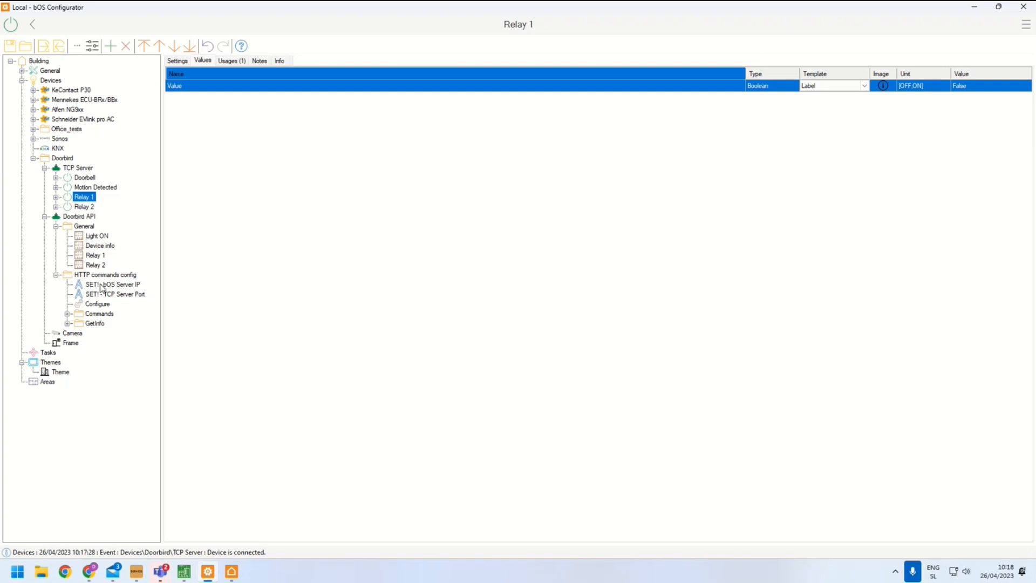
click(83, 219)
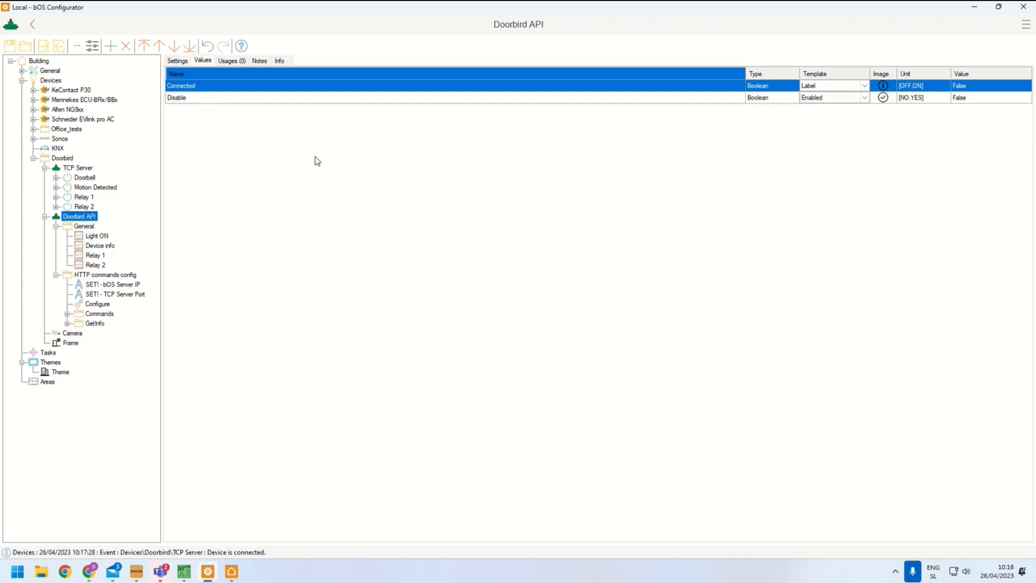
click(179, 60)
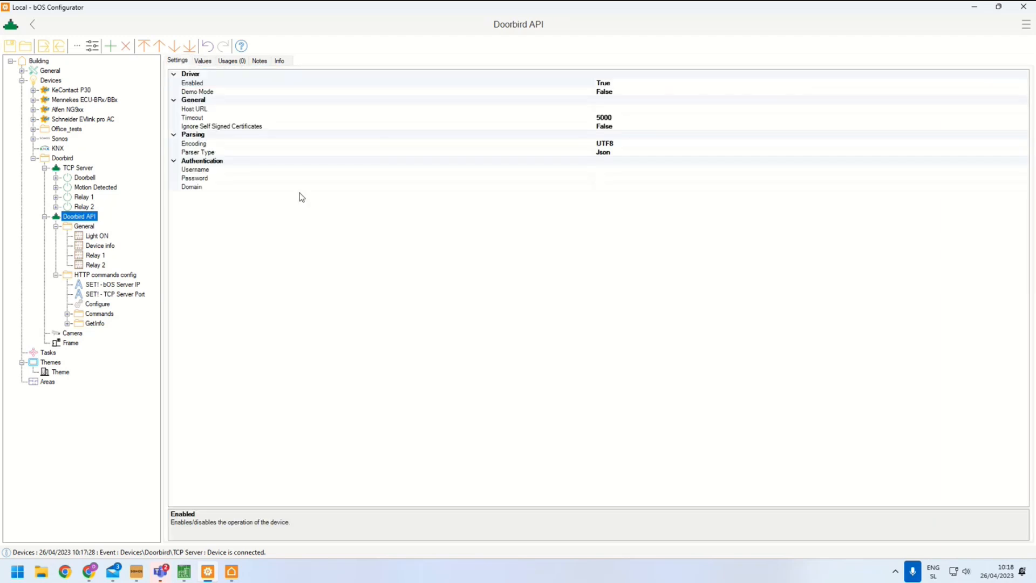
click(654, 108)
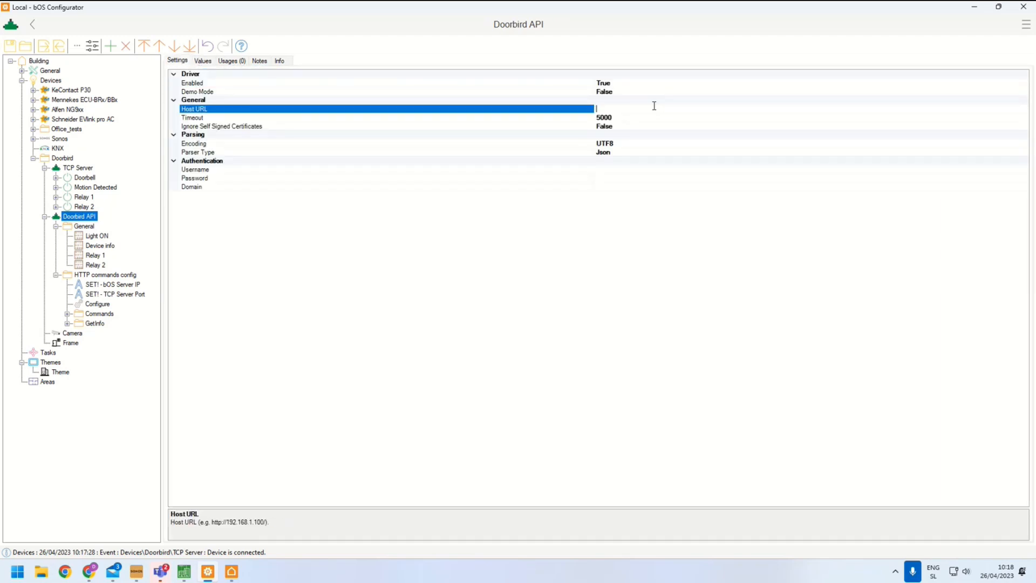
text(192.168.128.193)
key(Return)
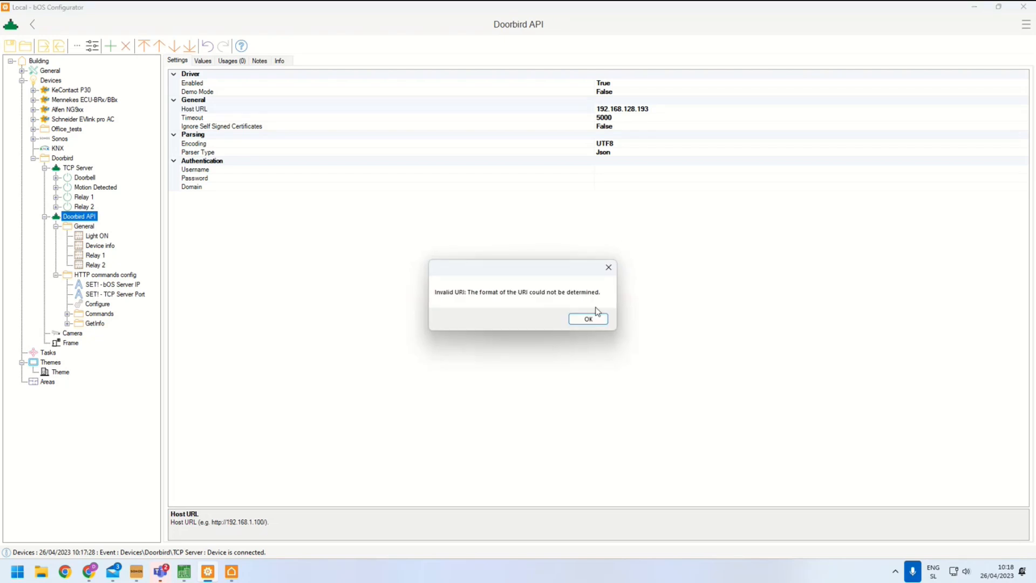
click(596, 316)
click(606, 109)
text(http://)
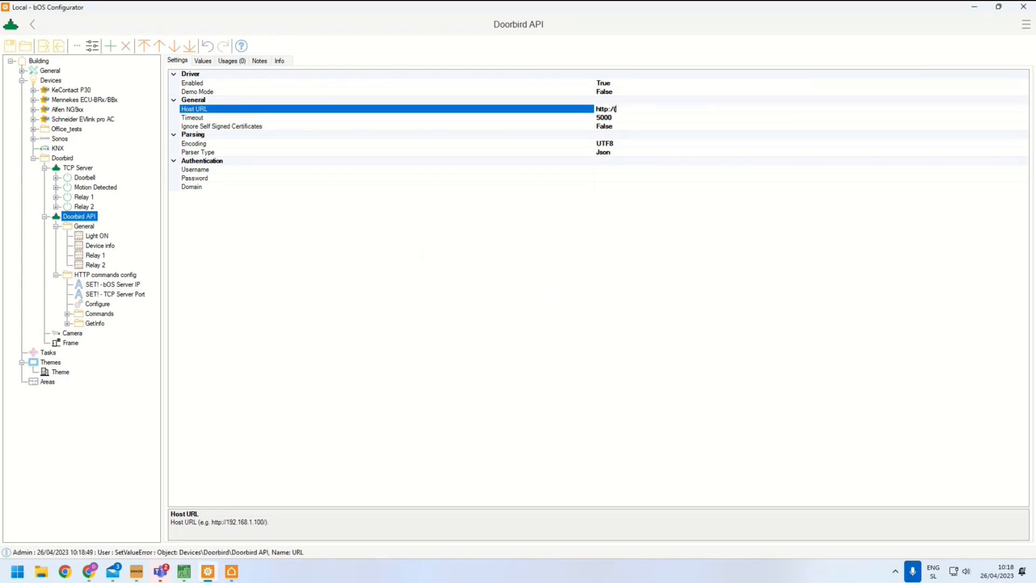
key(BackSpace)
text(92.168.128.193)
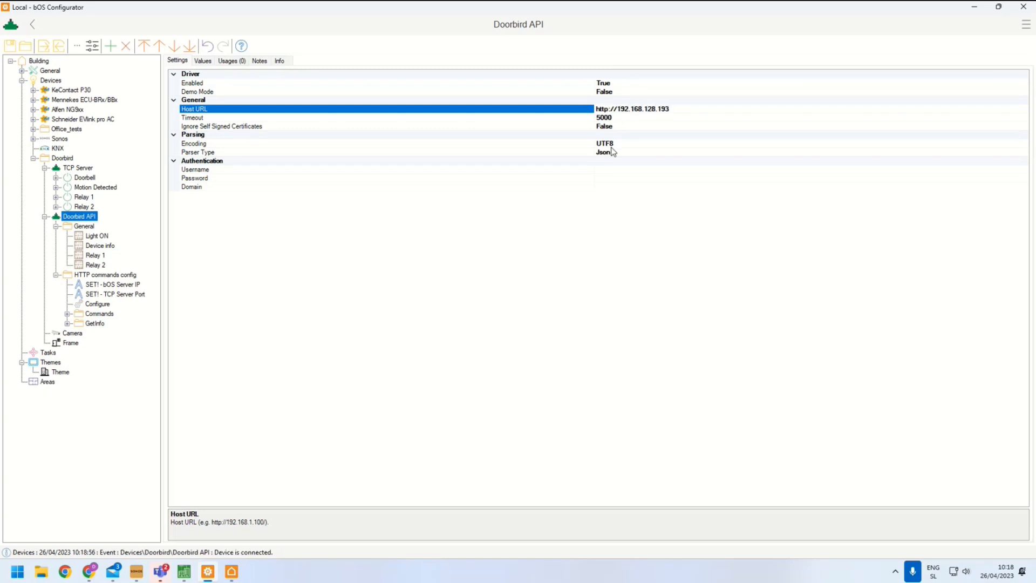
Copy the API user's username from DoorBird WebAdmin and paste it into the Doorbird API Username setting
click(611, 169)
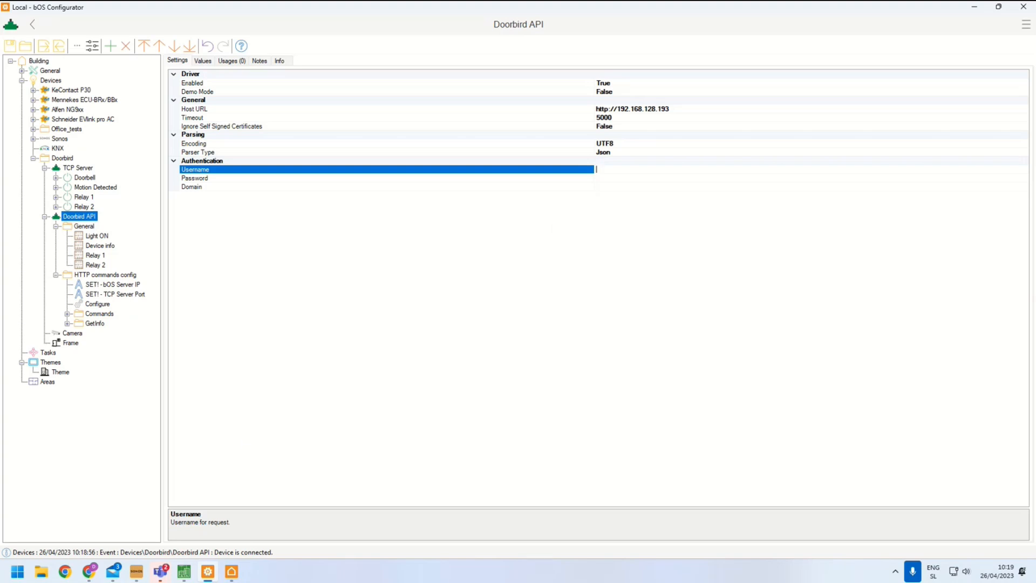
click(89, 571)
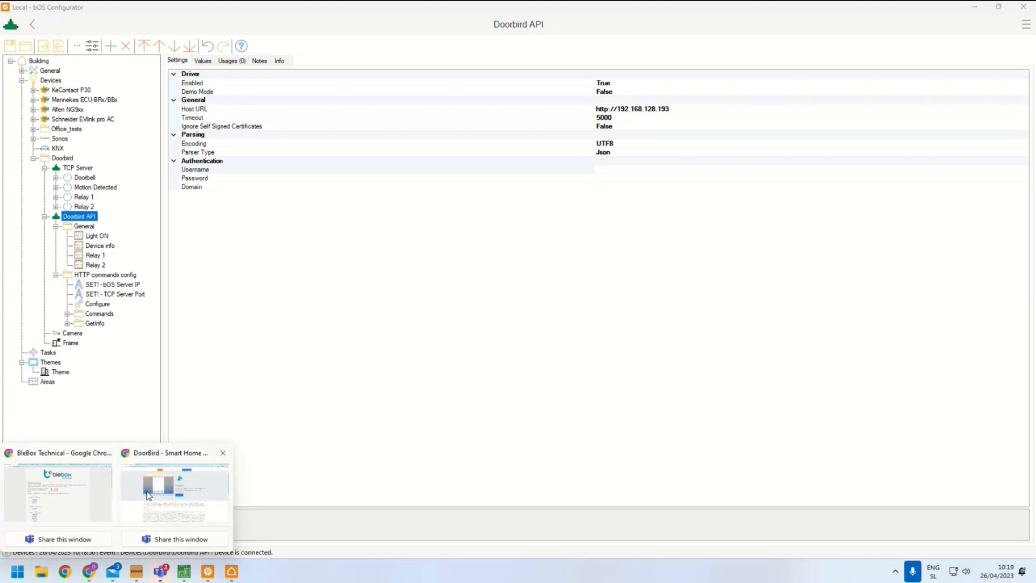
click(174, 492)
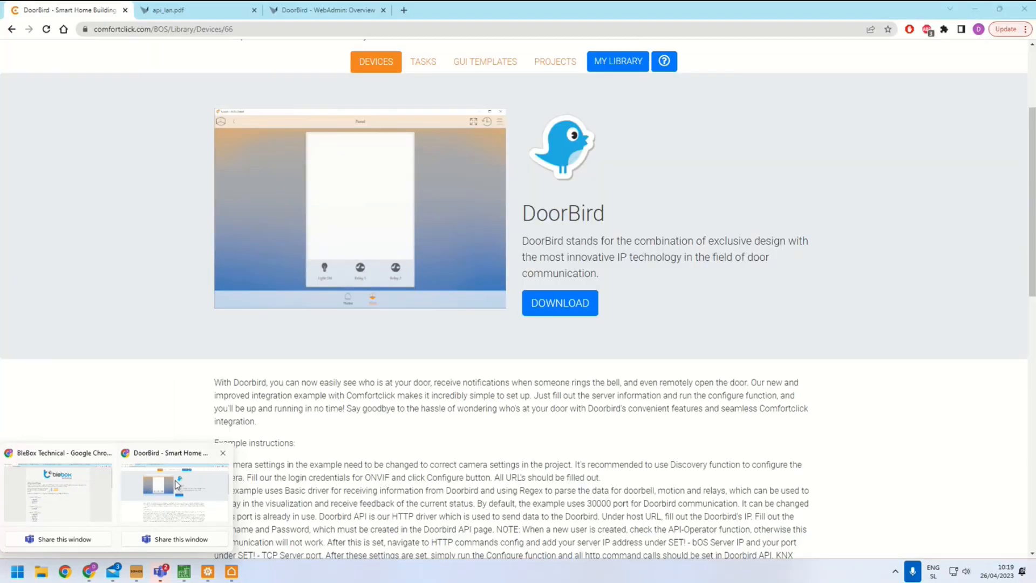
click(345, 9)
click(39, 238)
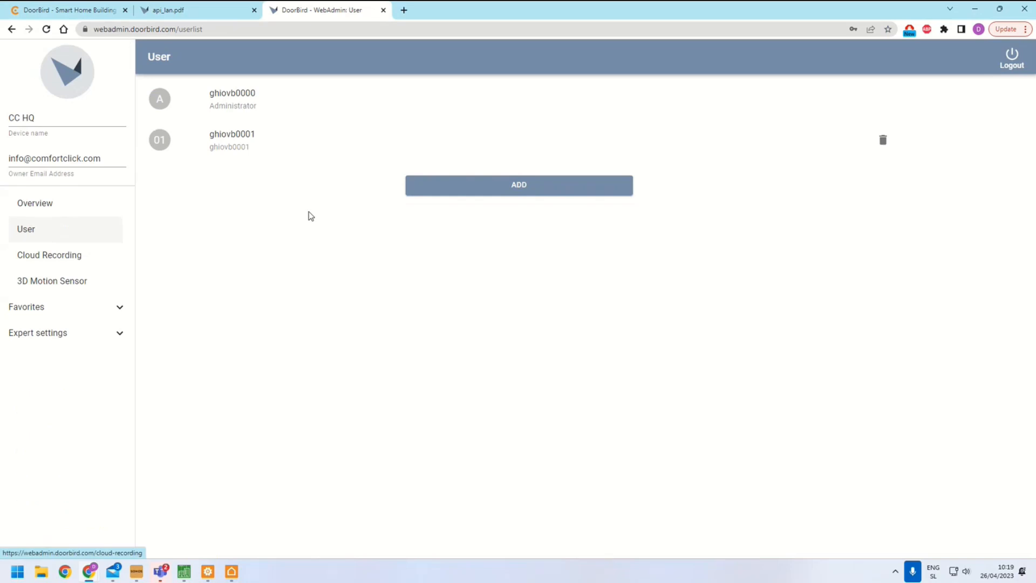
click(291, 141)
double_click(458, 214)
key(ctrl+c)
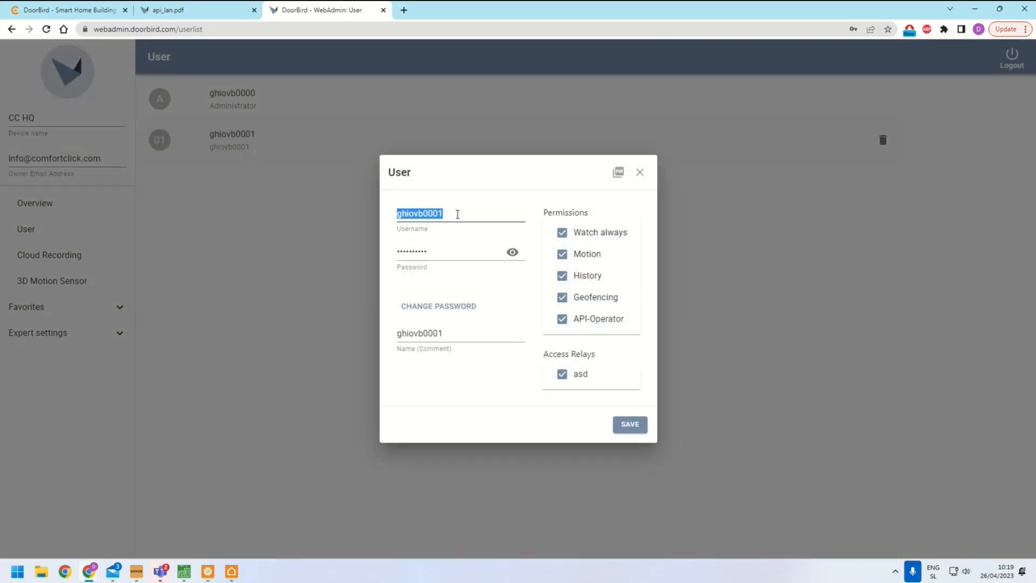
click(208, 572)
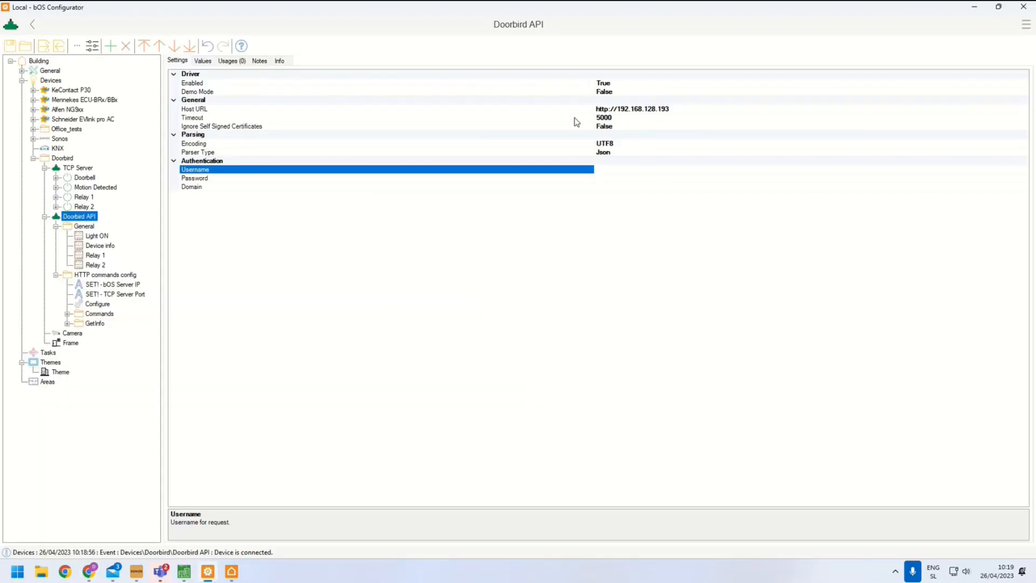
click(607, 170)
key(ctrl+v)
Copy the API user's password from WebAdmin and paste it into the Doorbird API Password setting
key(alt+Tab)
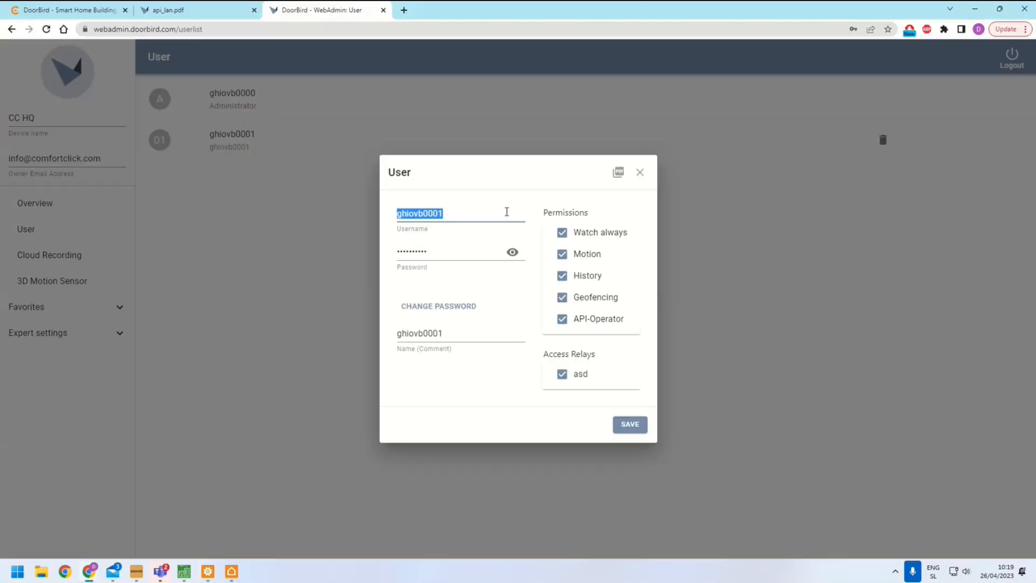
click(512, 252)
double_click(466, 252)
key(ctrl+c)
key(alt+Tab)
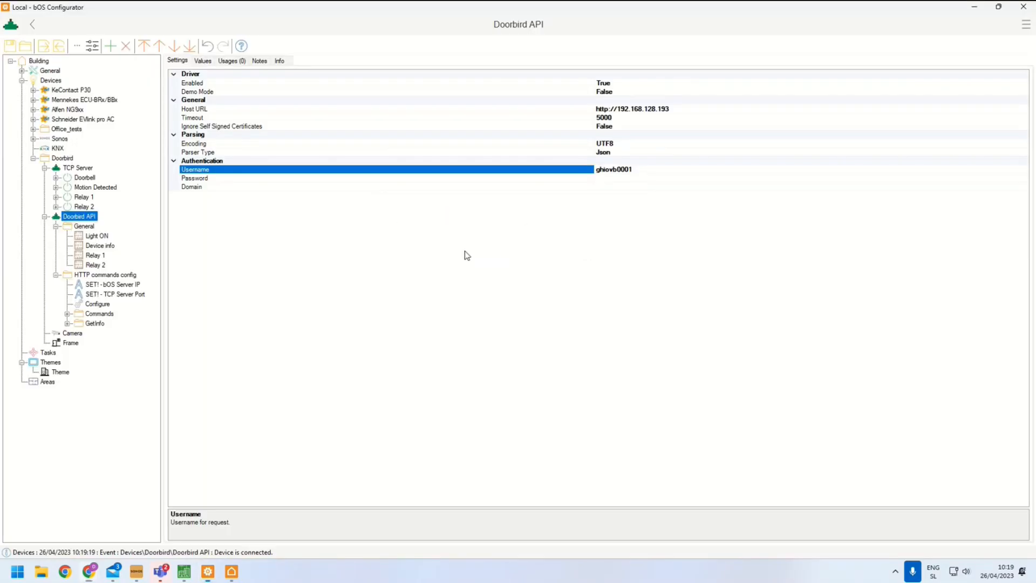
click(603, 179)
key(ctrl+v)
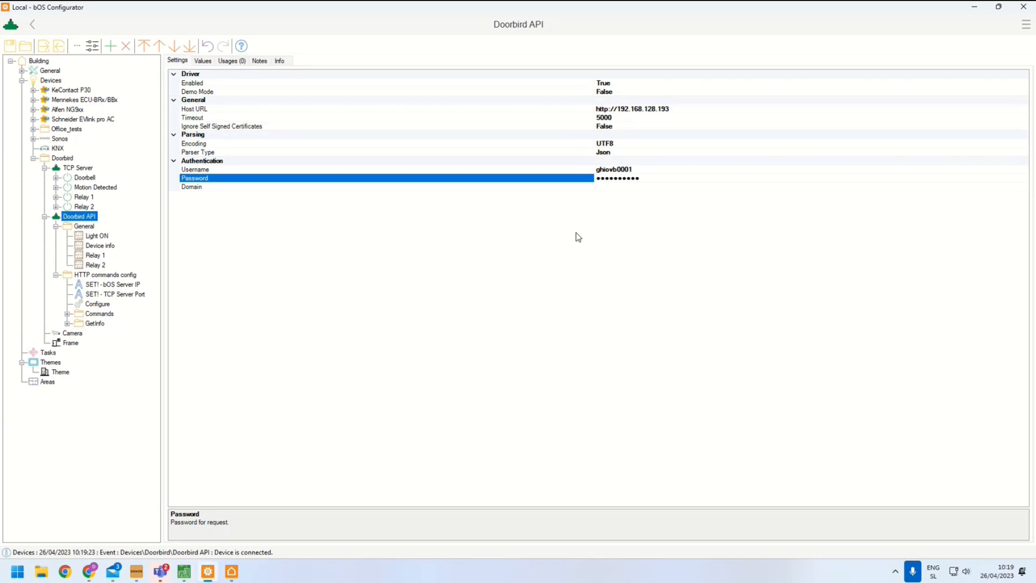
Set the SET! - bOS Server IP value to 192.168.128.25
click(127, 286)
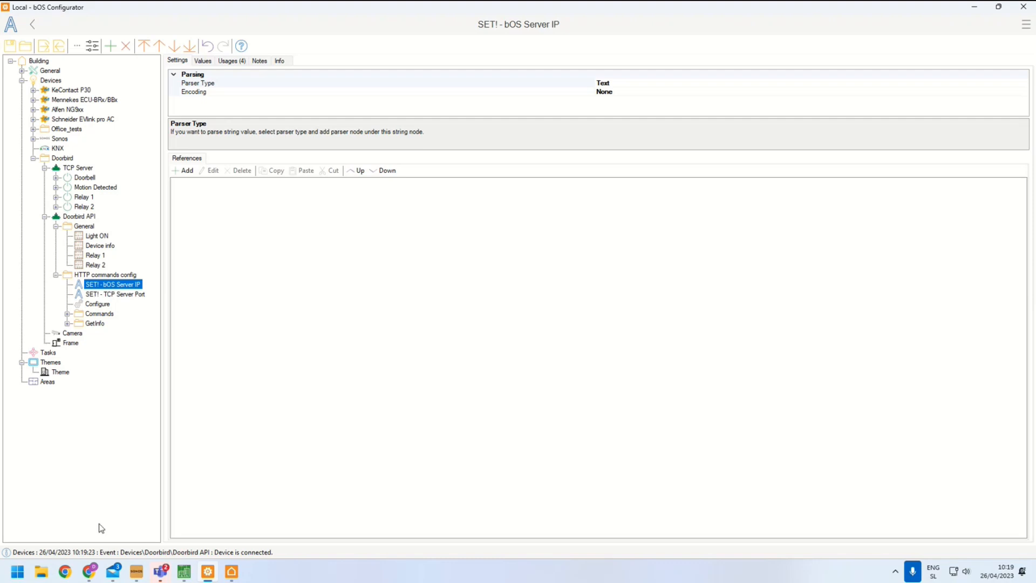
click(207, 61)
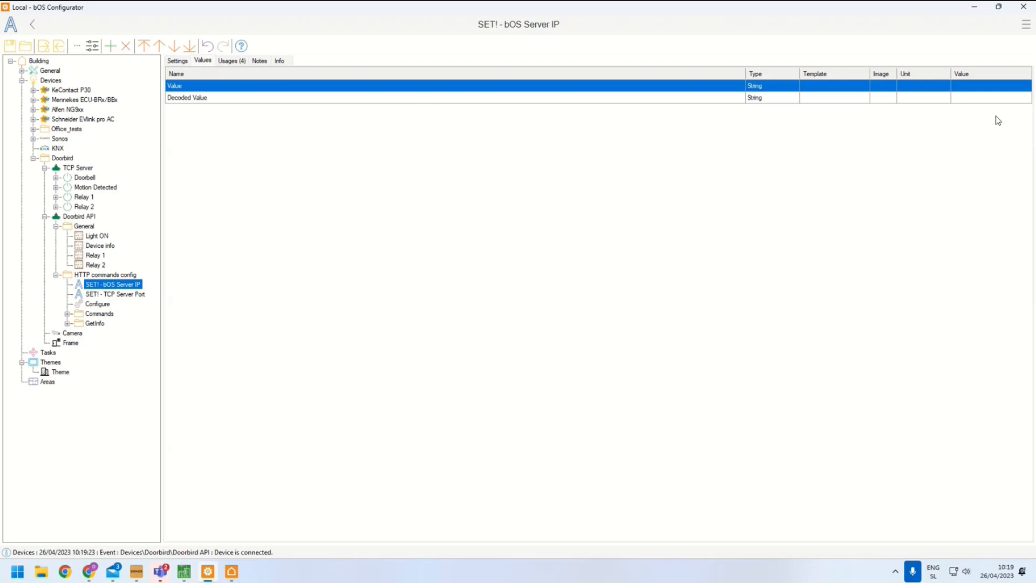
click(963, 85)
text(192.1)
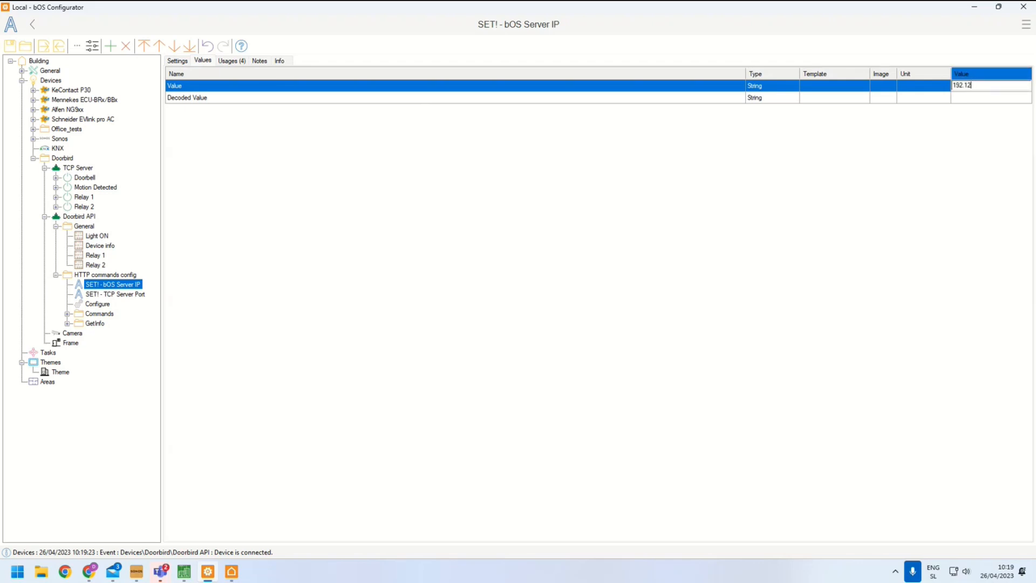
text(68.128.25)
key(Return)
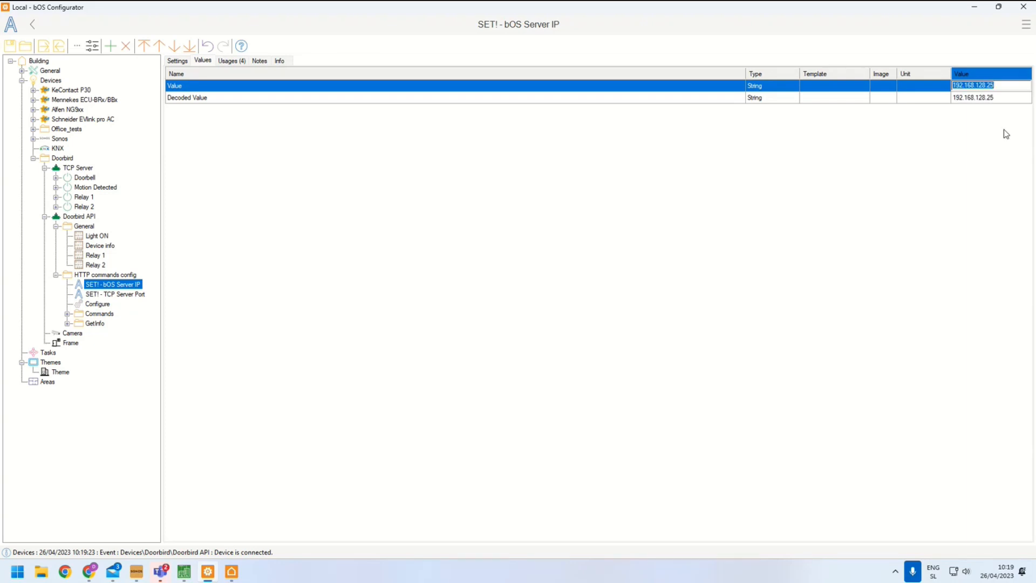
Set the SET! - TCP Server Port value to 30000, the TCP Server's port
click(110, 294)
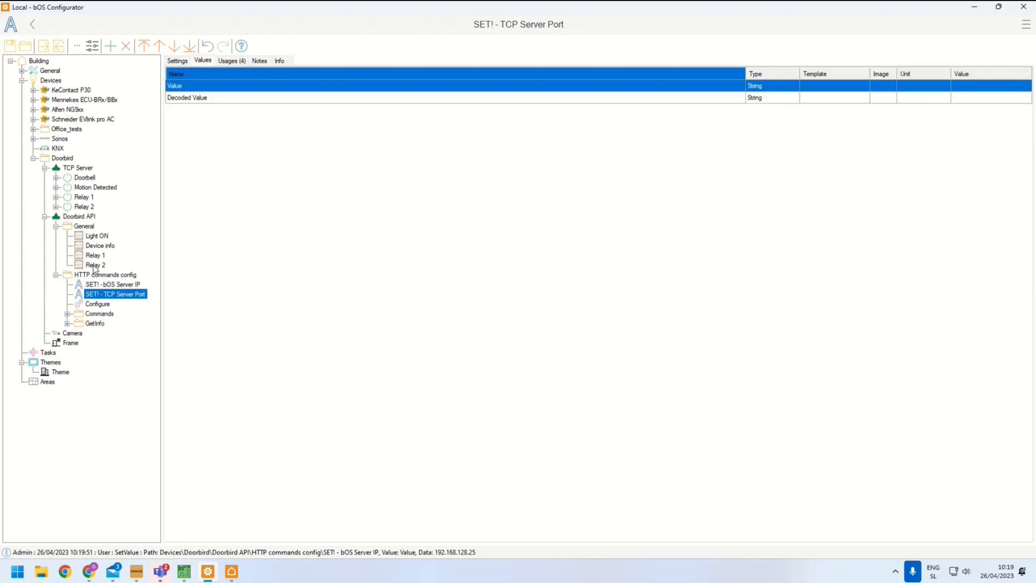
click(77, 169)
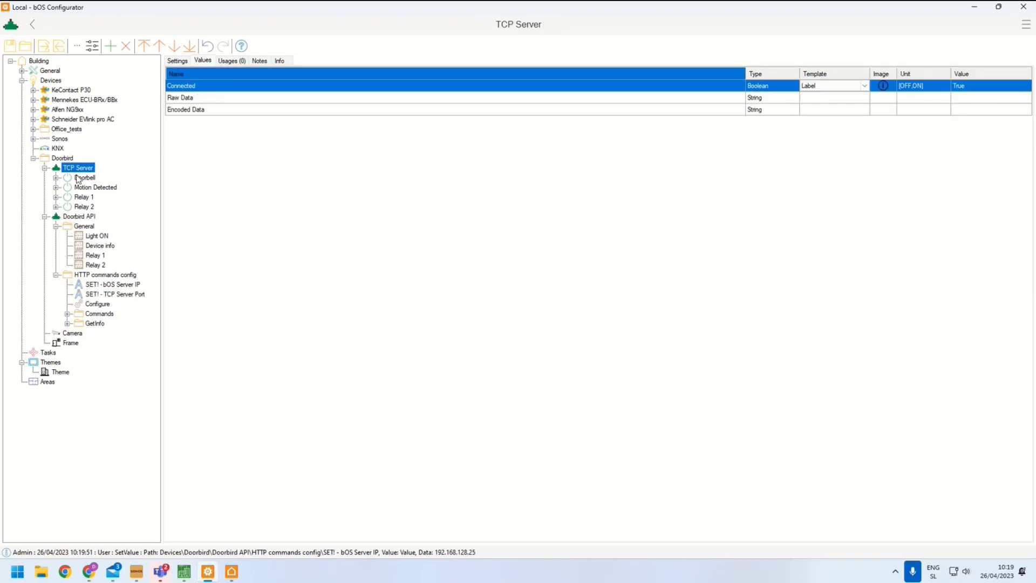
click(177, 60)
click(634, 126)
drag(622, 126, 592, 125)
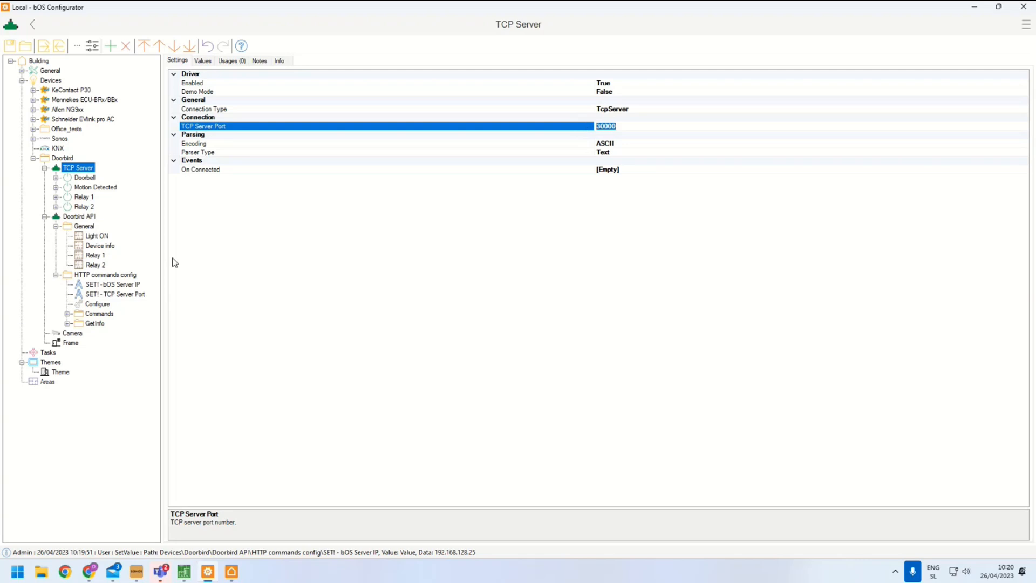
click(133, 296)
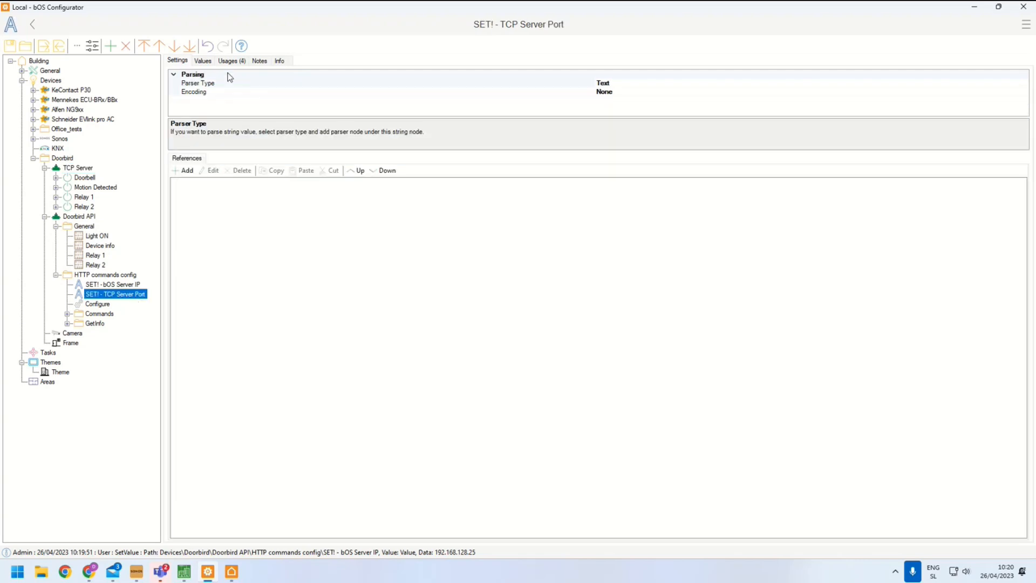
click(207, 65)
click(983, 87)
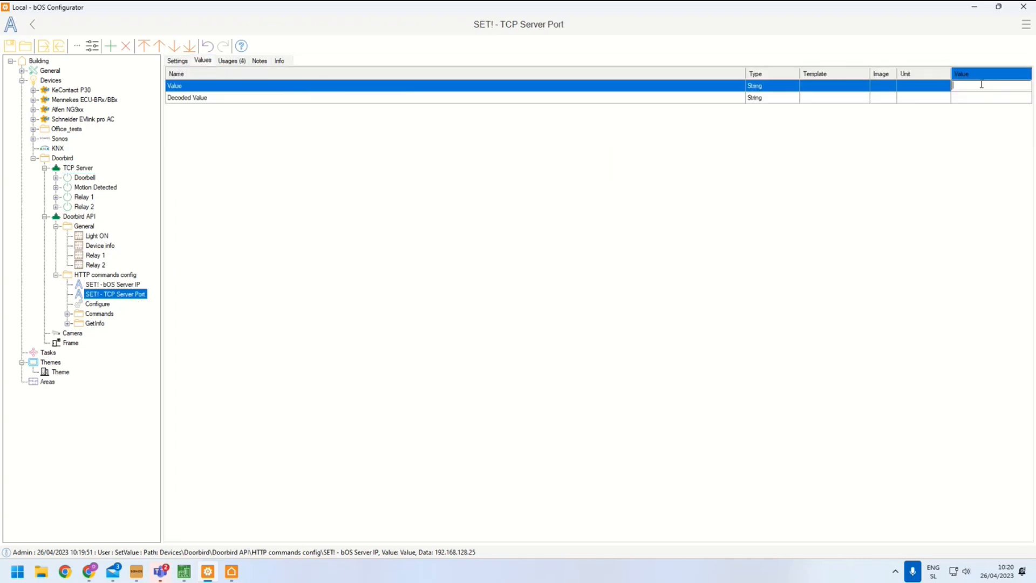
text(30000)
key(Return)
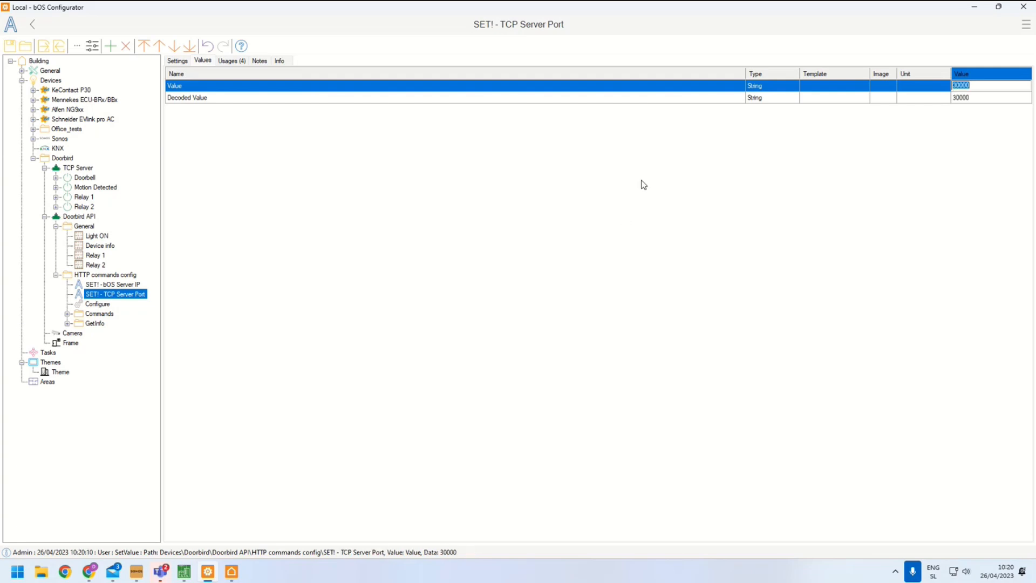
Inspect the Configure program's values, functions and command list, and the HTTP commands in the Commands folder
click(98, 304)
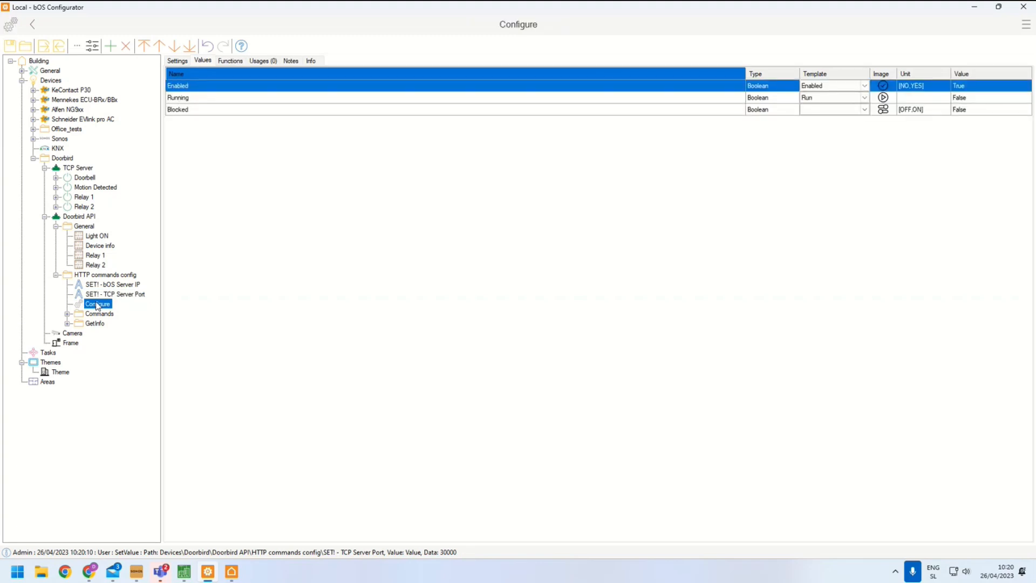
click(178, 61)
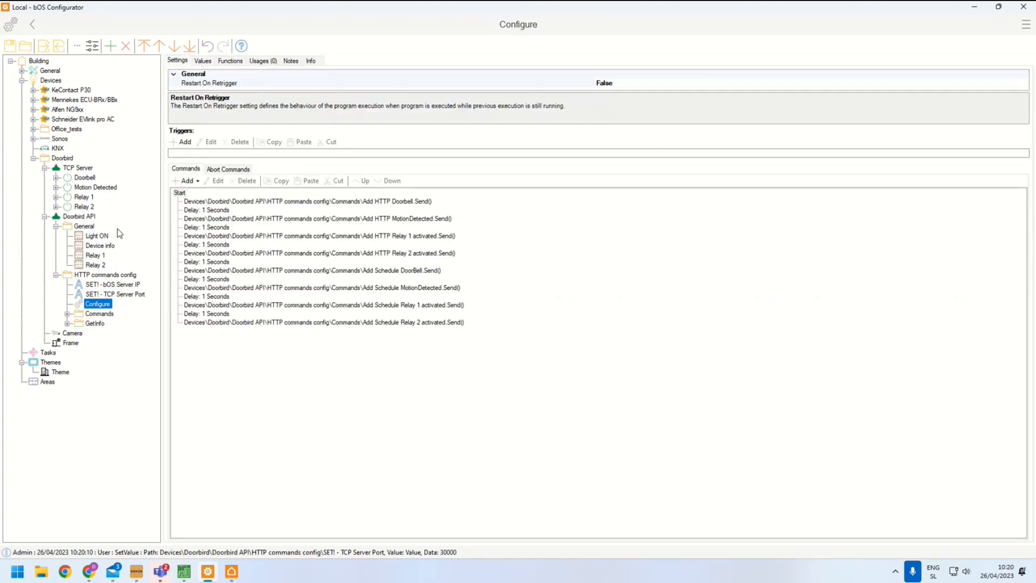
key(Up)
click(97, 303)
click(230, 61)
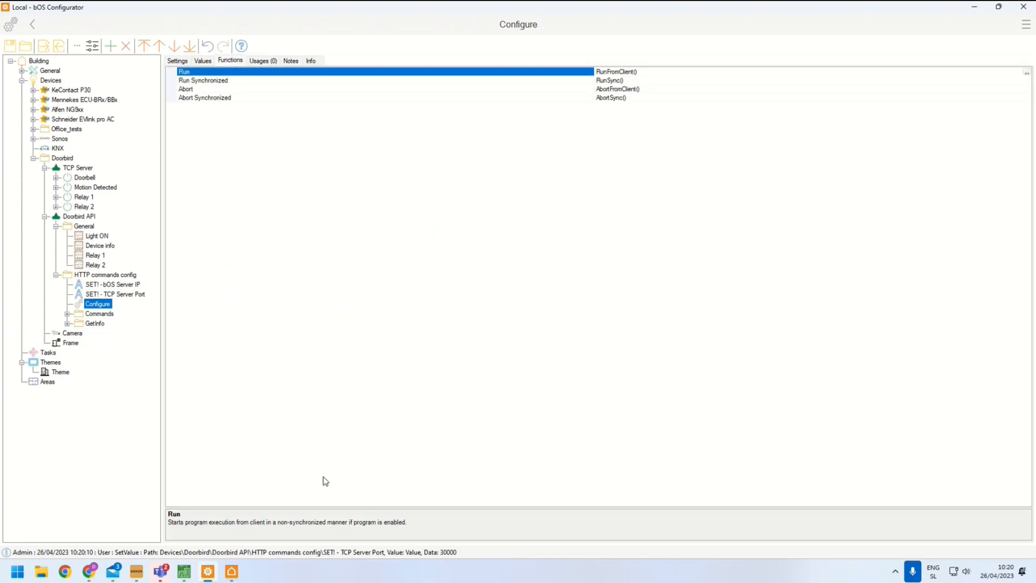
click(178, 61)
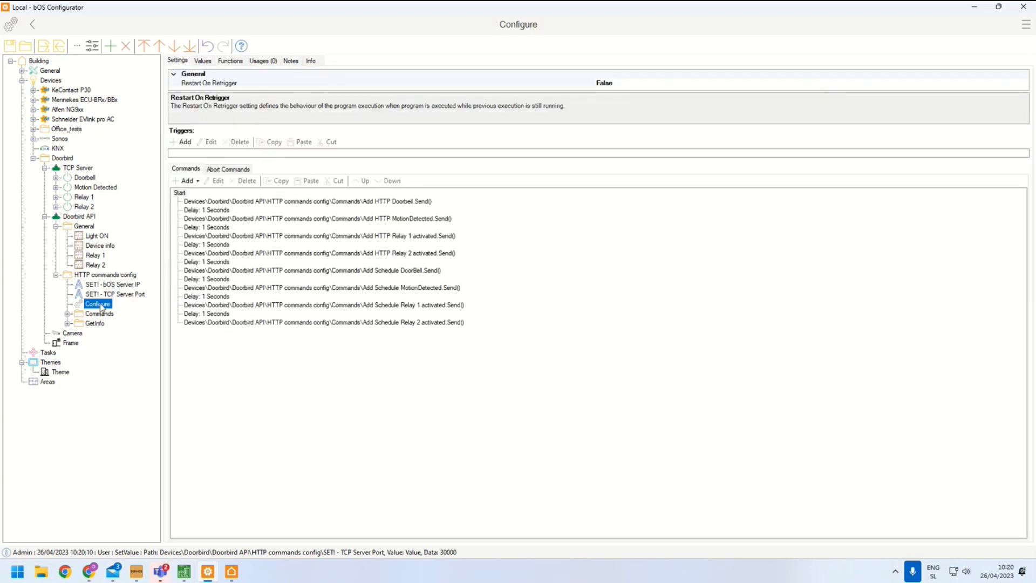
click(67, 314)
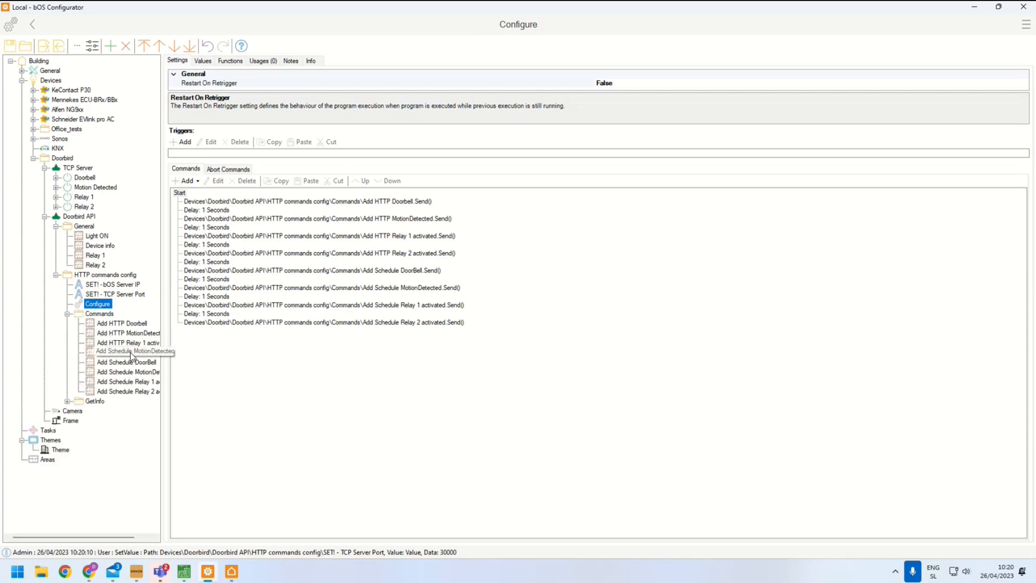
click(334, 201)
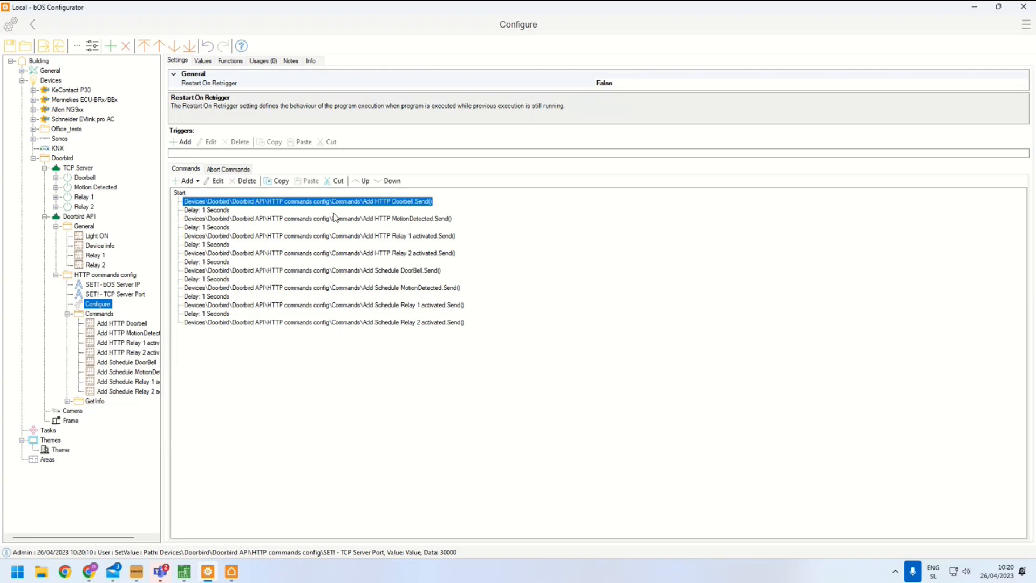
Inspect the Configure program's command list and the favorites request in the Add HTTP Doorbell command
click(333, 211)
click(330, 236)
click(337, 271)
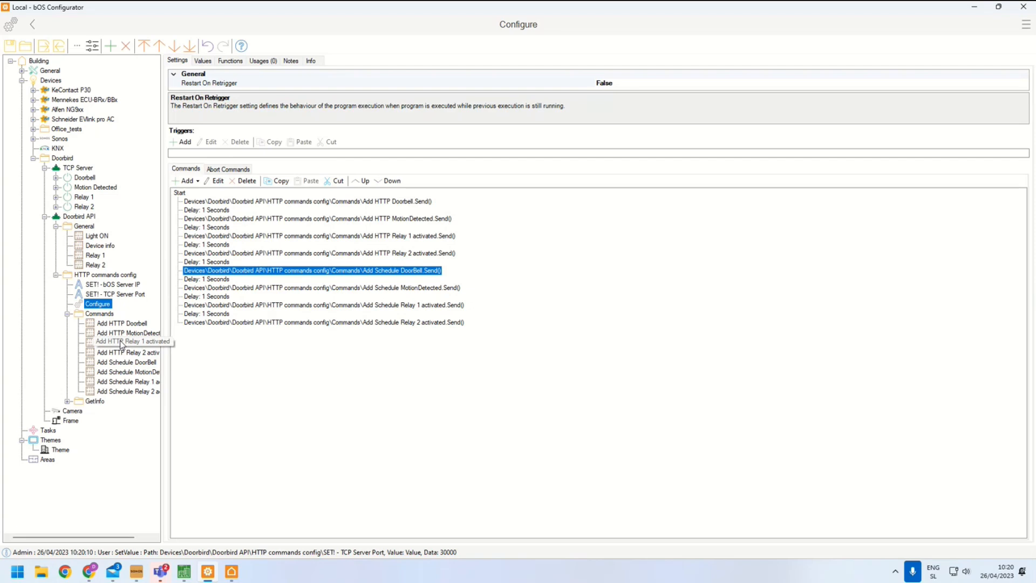
click(113, 323)
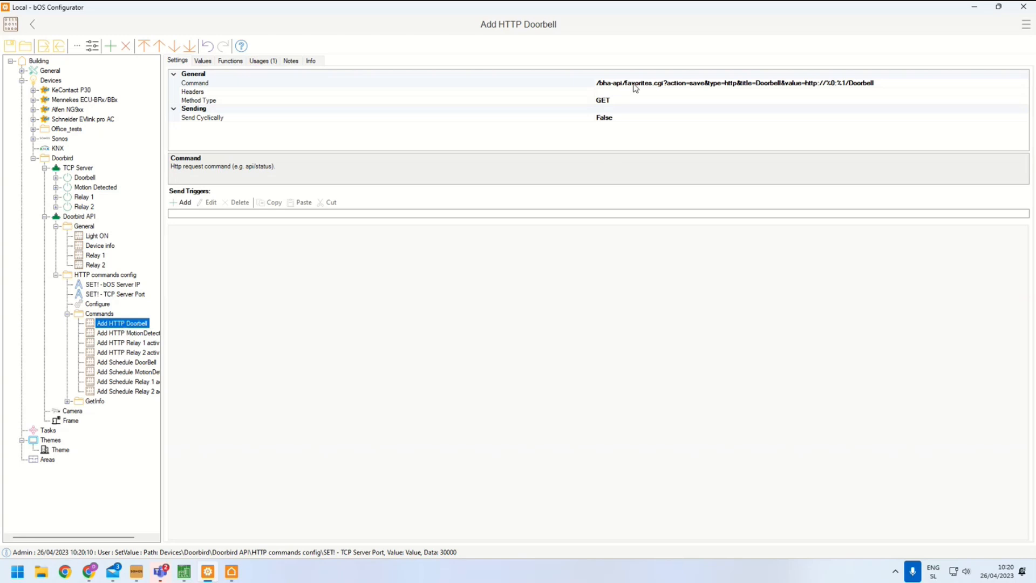
click(645, 84)
drag(626, 84, 802, 87)
click(707, 84)
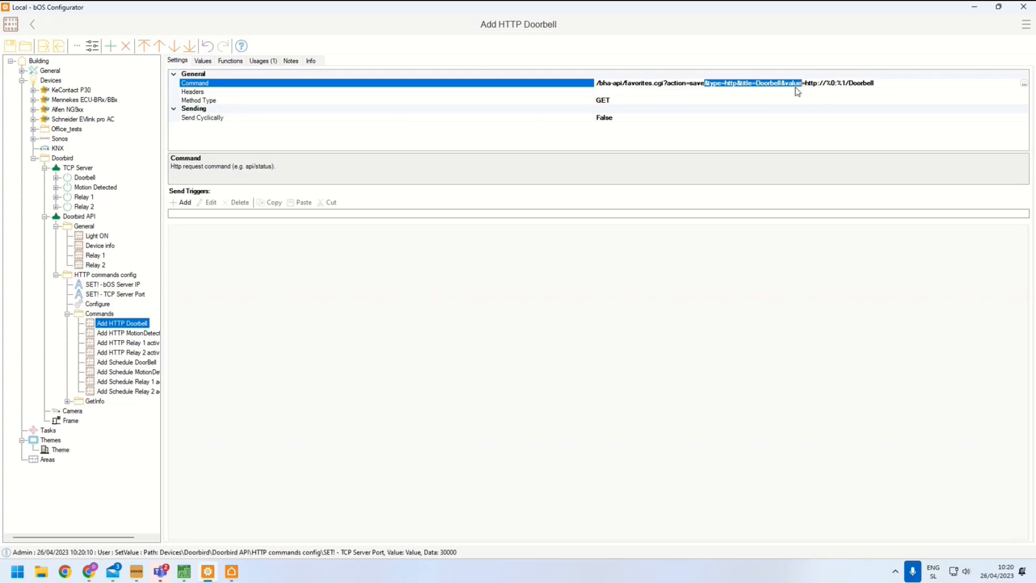
Review the favorite management section of the DoorBird LAN API documentation
click(89, 571)
click(181, 498)
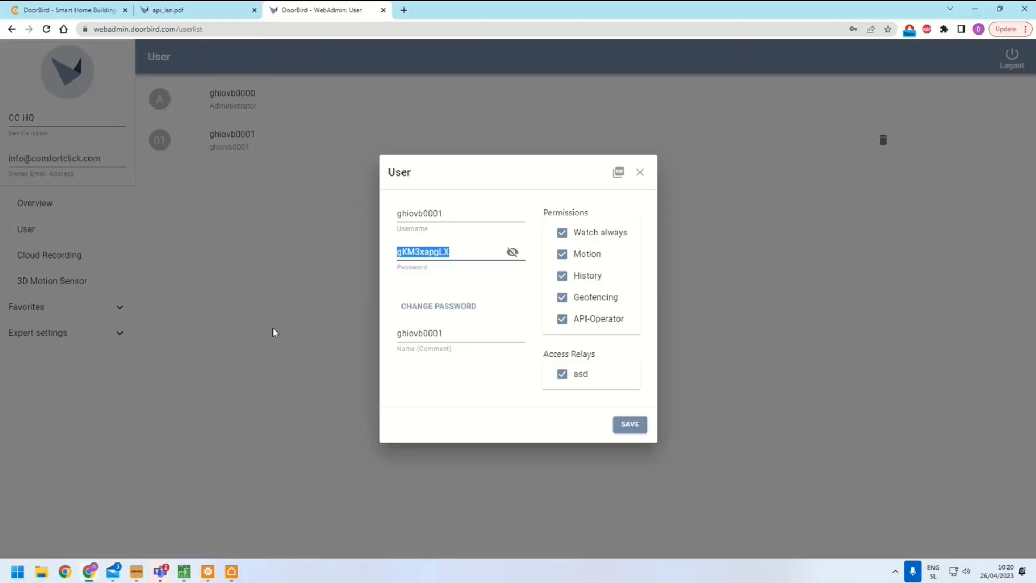
click(186, 11)
scroll(490, 462, down, 20)
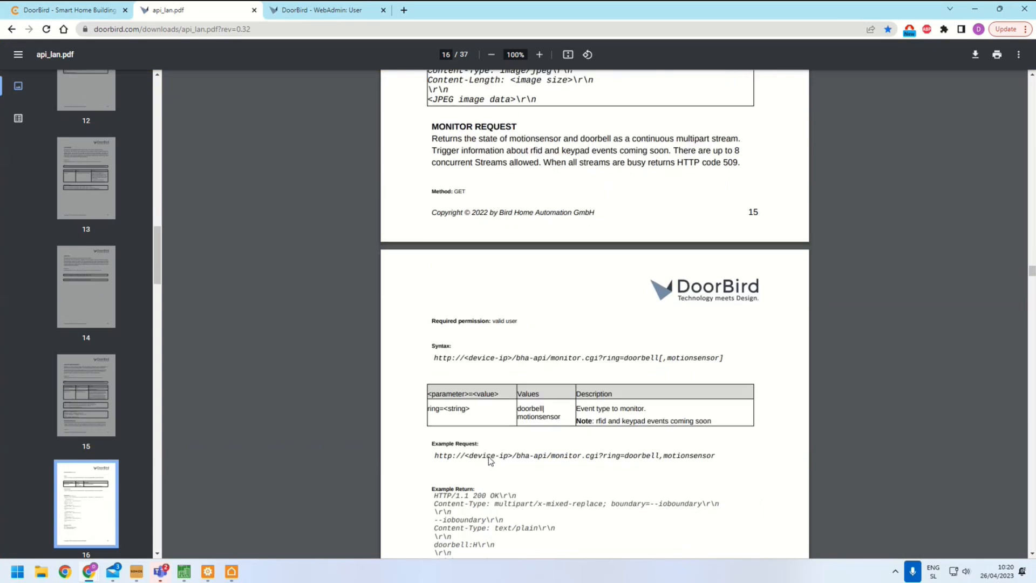
scroll(489, 460, down, 7)
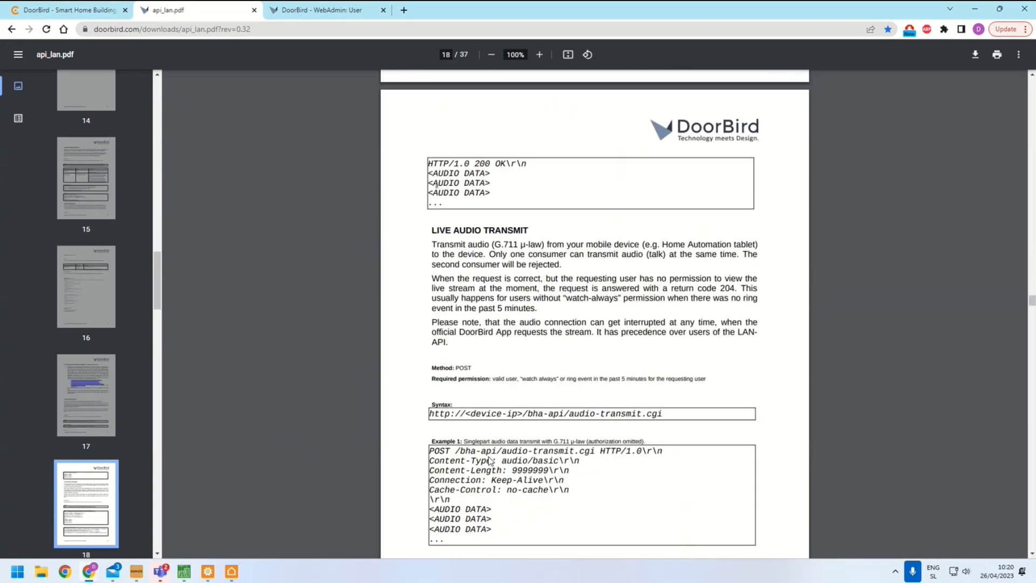
scroll(489, 460, down, 2)
scroll(489, 460, down, 13)
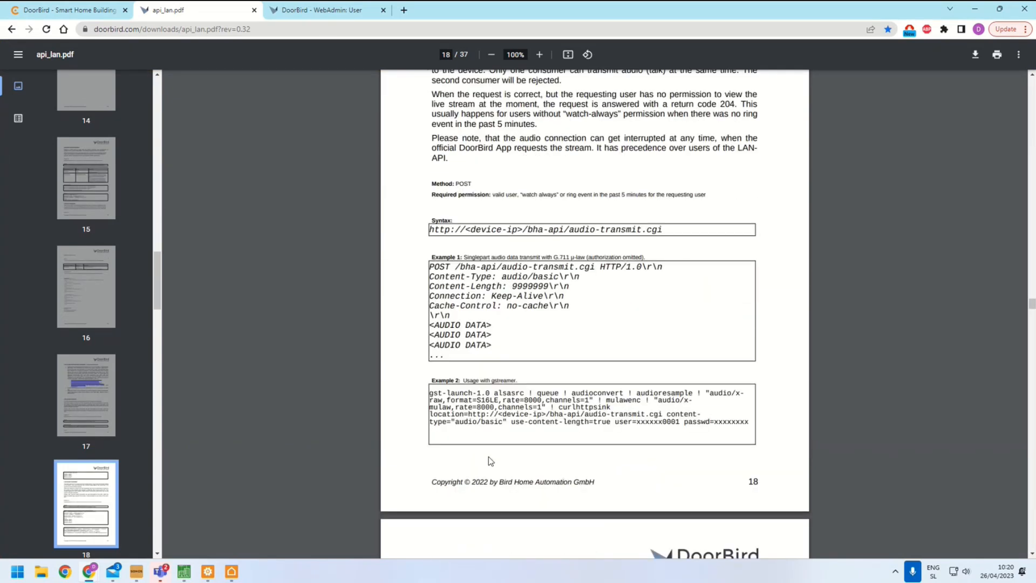
scroll(489, 461, down, 12)
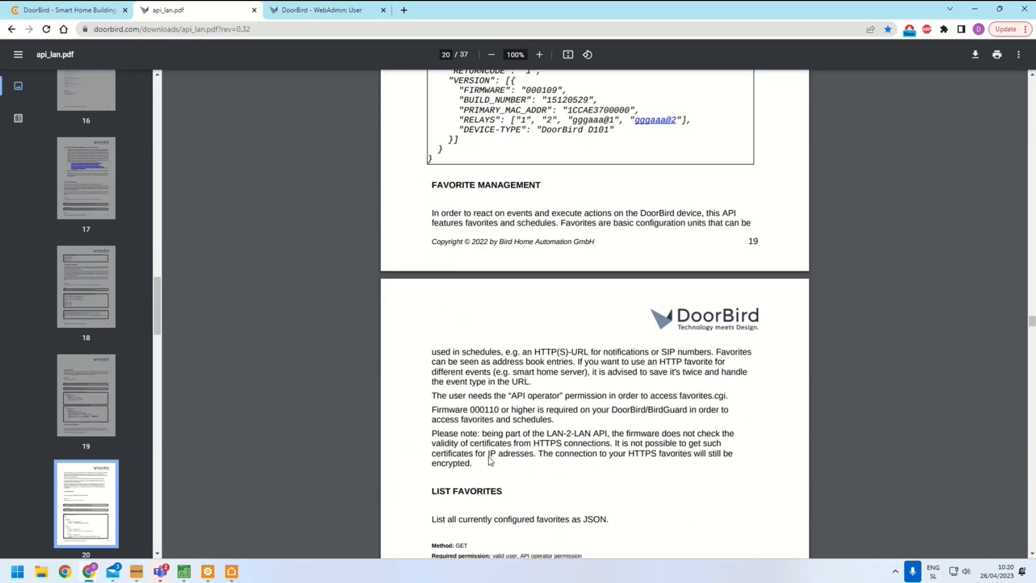
scroll(487, 456, down, 7)
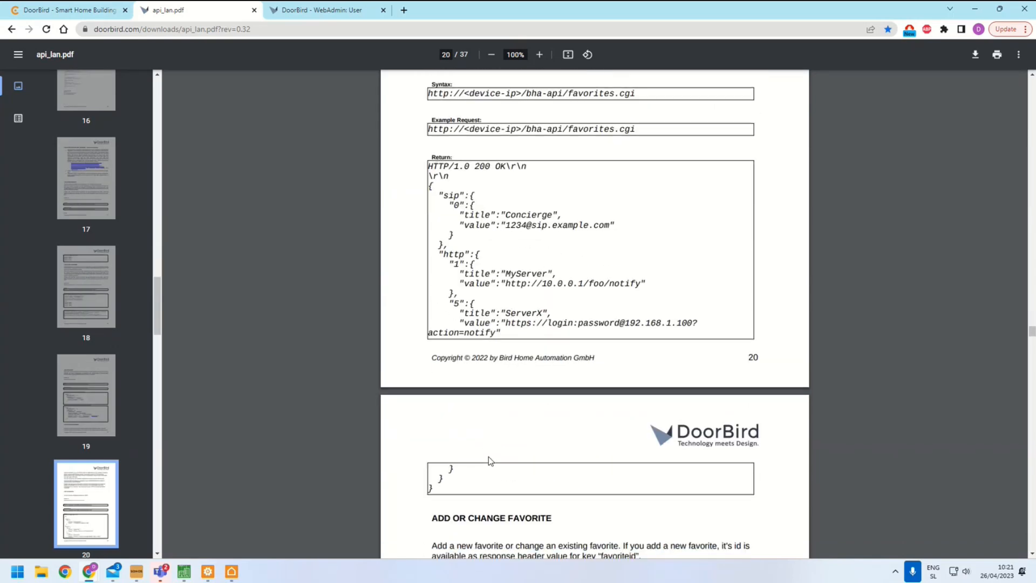
scroll(489, 459, down, 12)
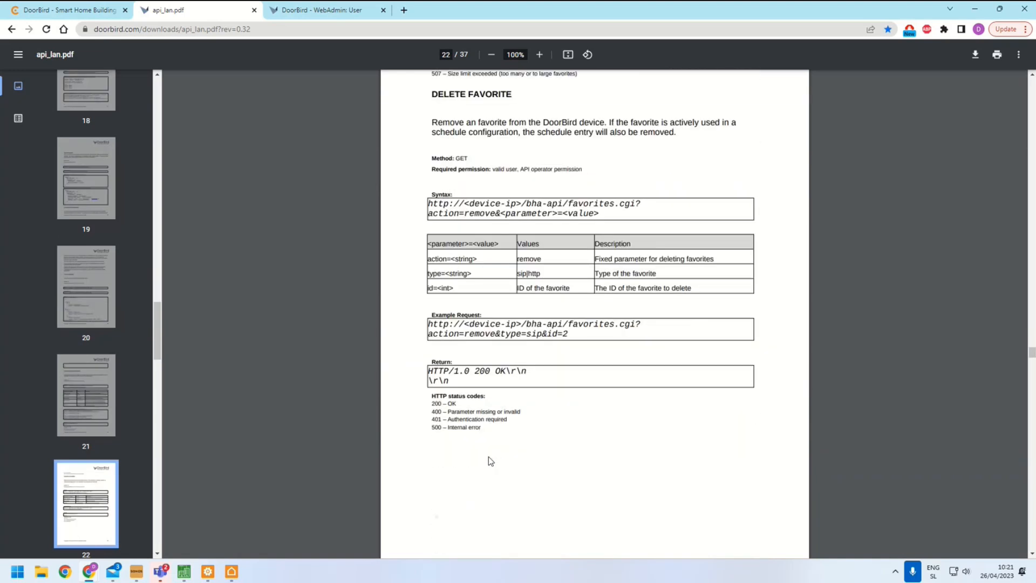
scroll(490, 460, up, 13)
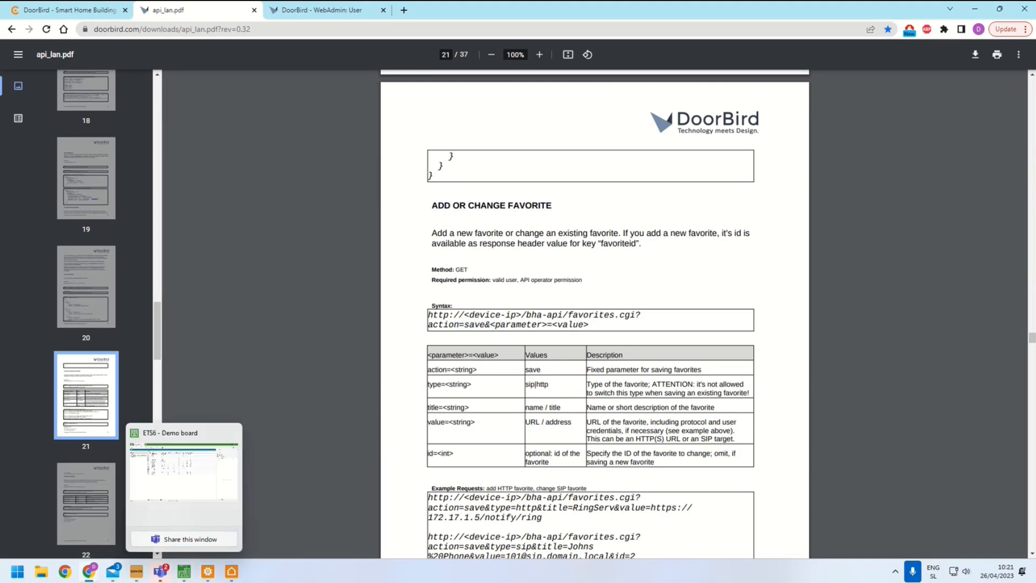
Inspect the commands Add HTTP MotionDetected, Add HTTP Relay 2 activated and Add Schedule DoorBell
click(207, 572)
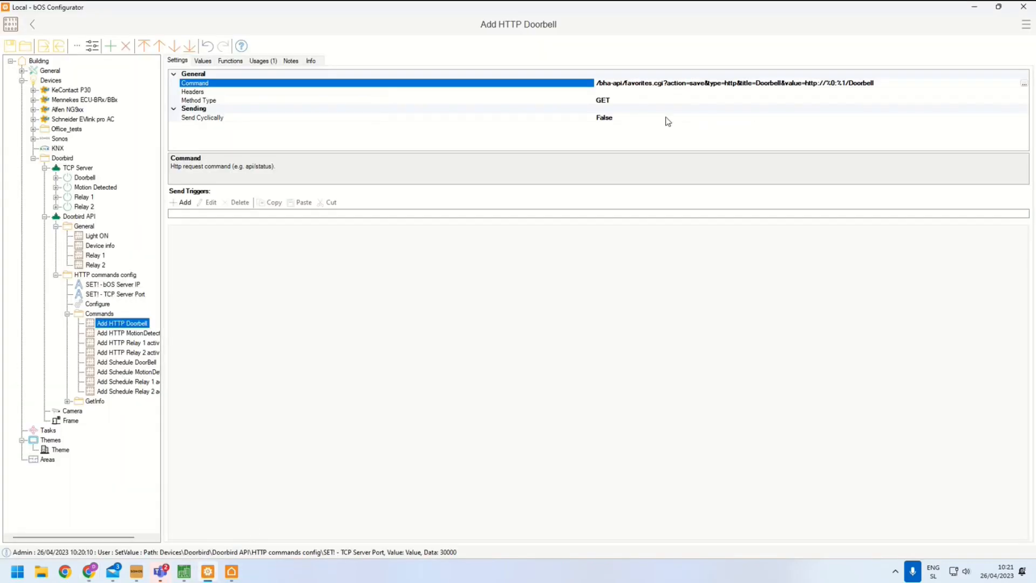
double_click(758, 87)
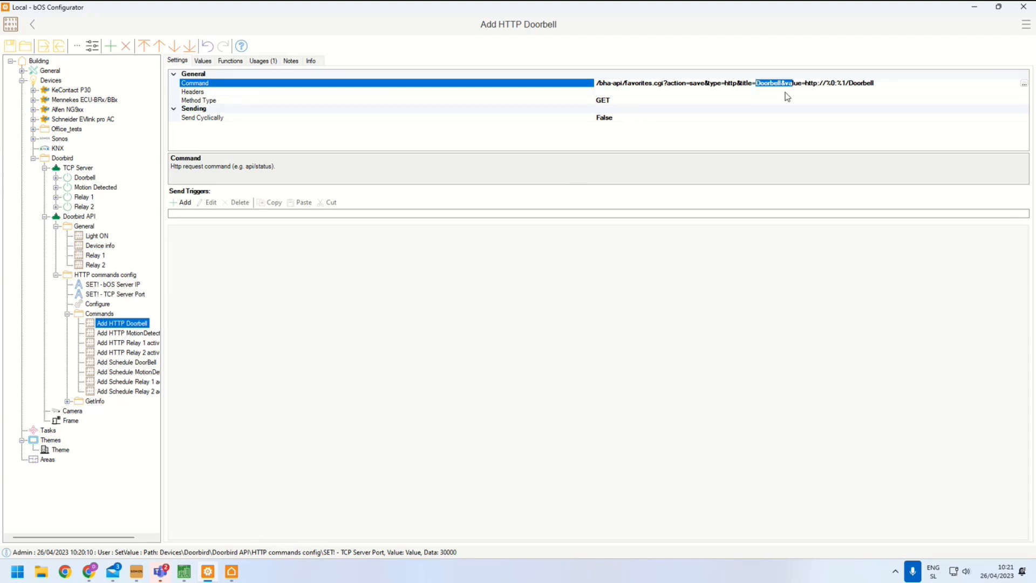
click(141, 334)
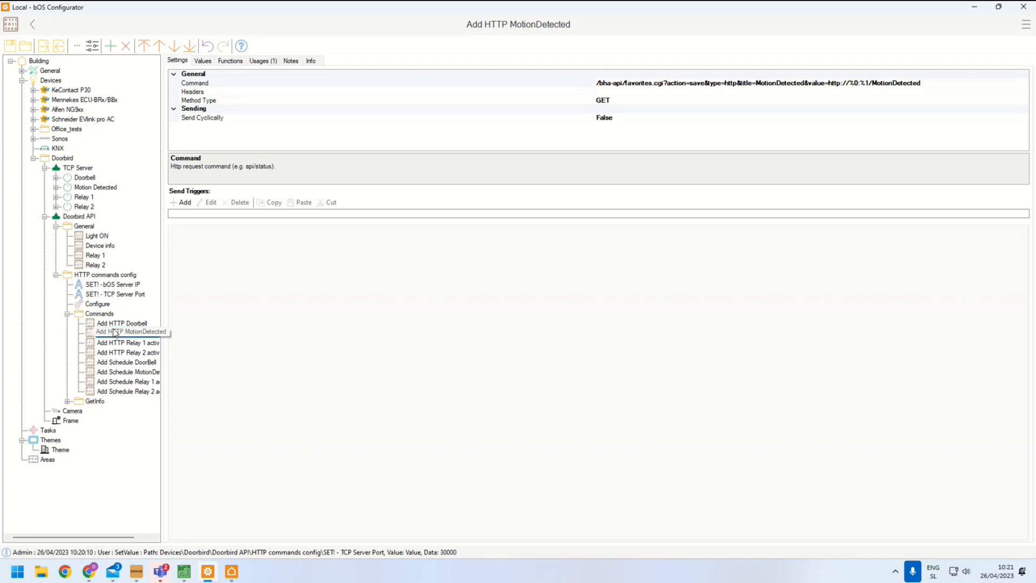
click(113, 351)
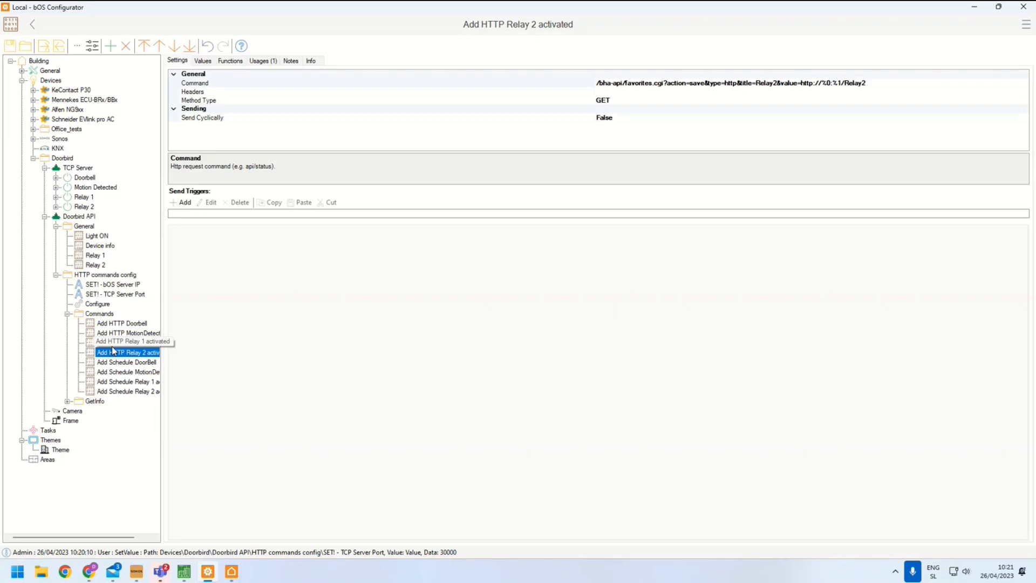
click(110, 365)
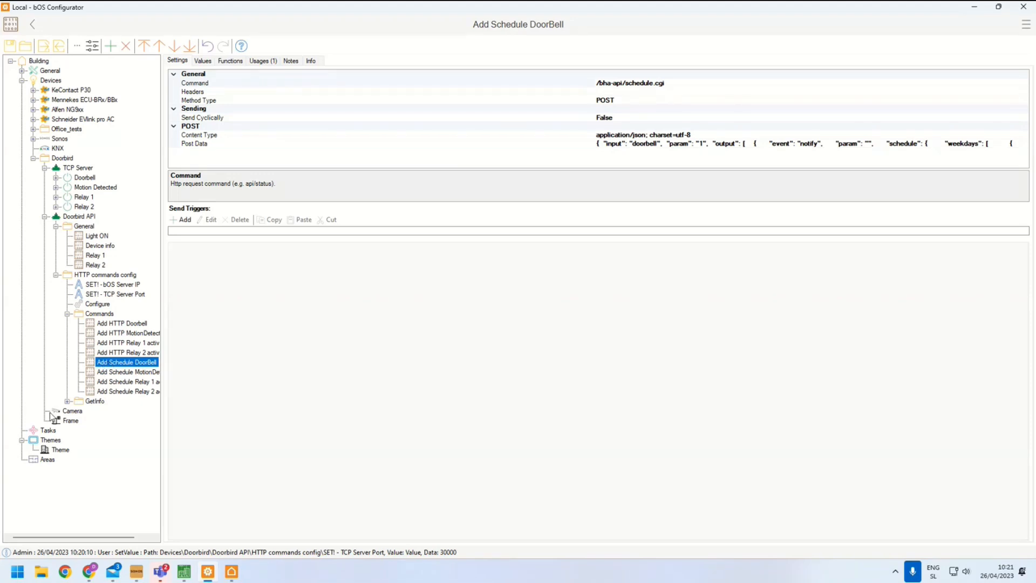
Close the WebAdmin user dialog and view the HTTP(S) Calls favorites and the doorbell schedule page
mouse_move(89, 571)
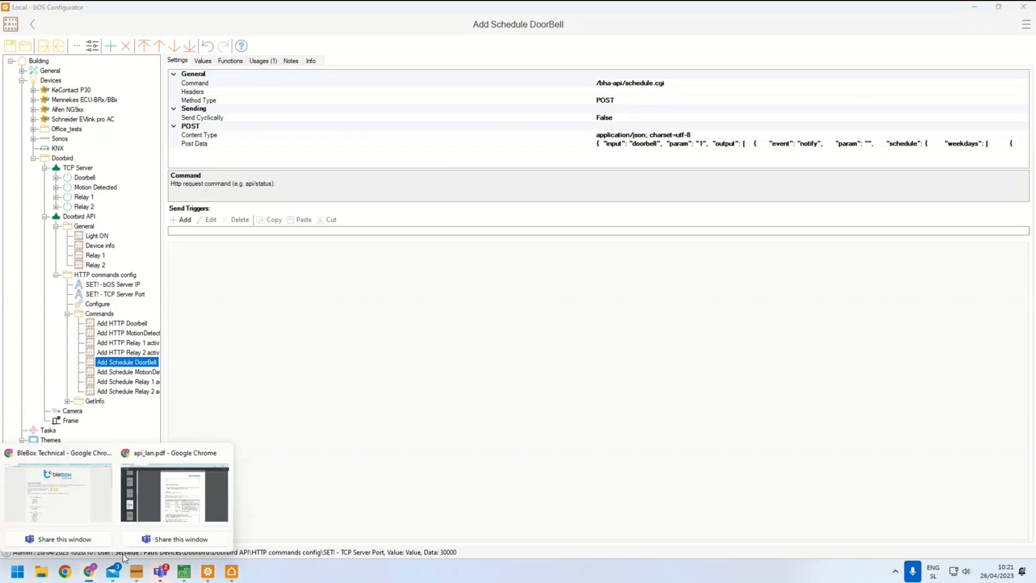
click(181, 499)
click(294, 11)
click(410, 192)
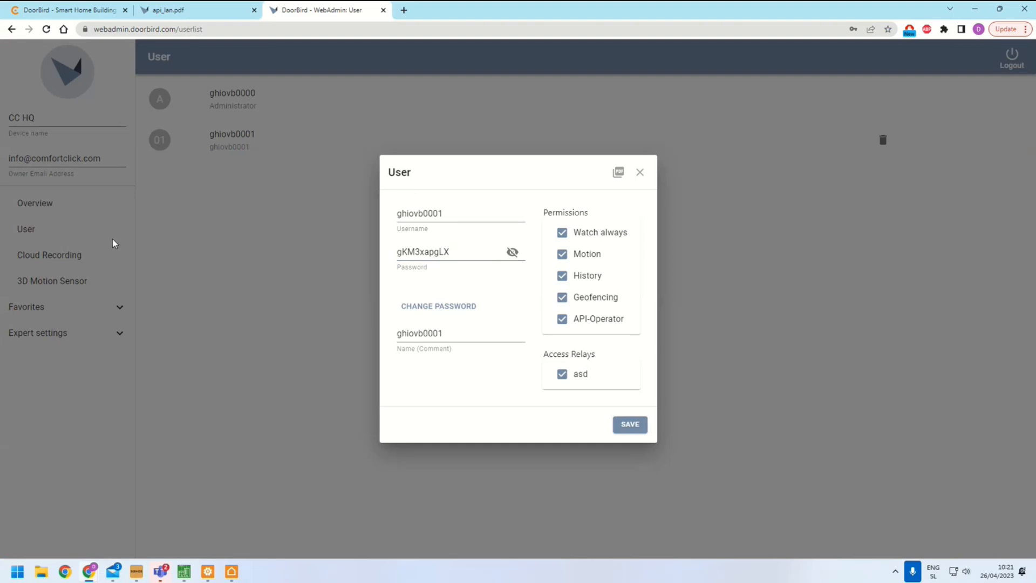
click(640, 172)
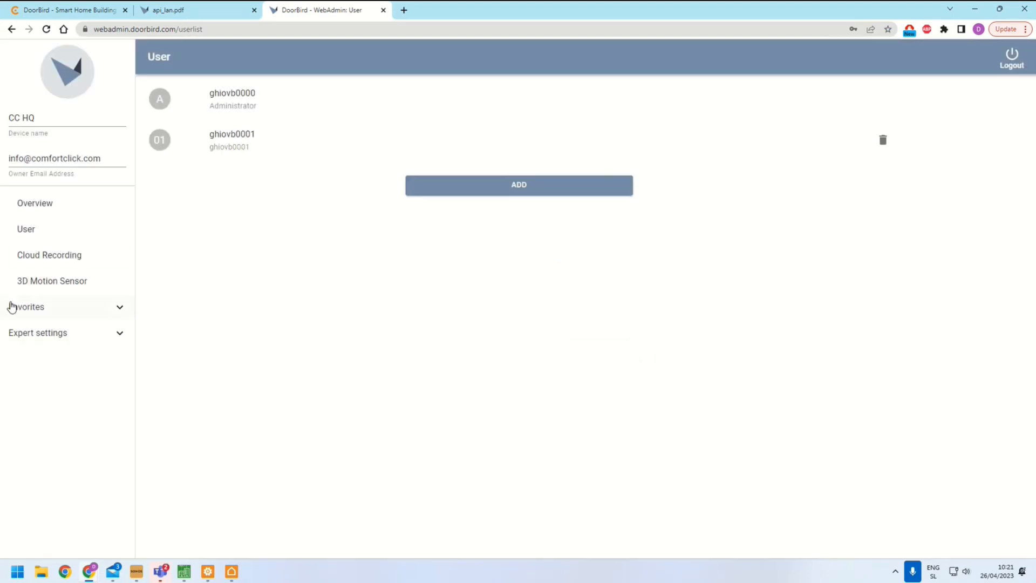
click(43, 309)
click(47, 331)
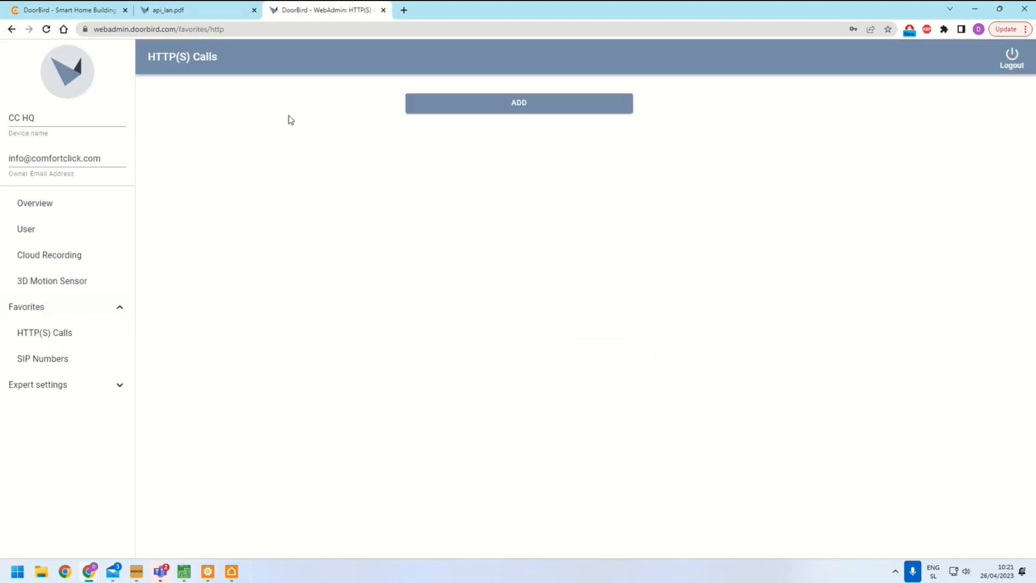
click(51, 384)
click(50, 383)
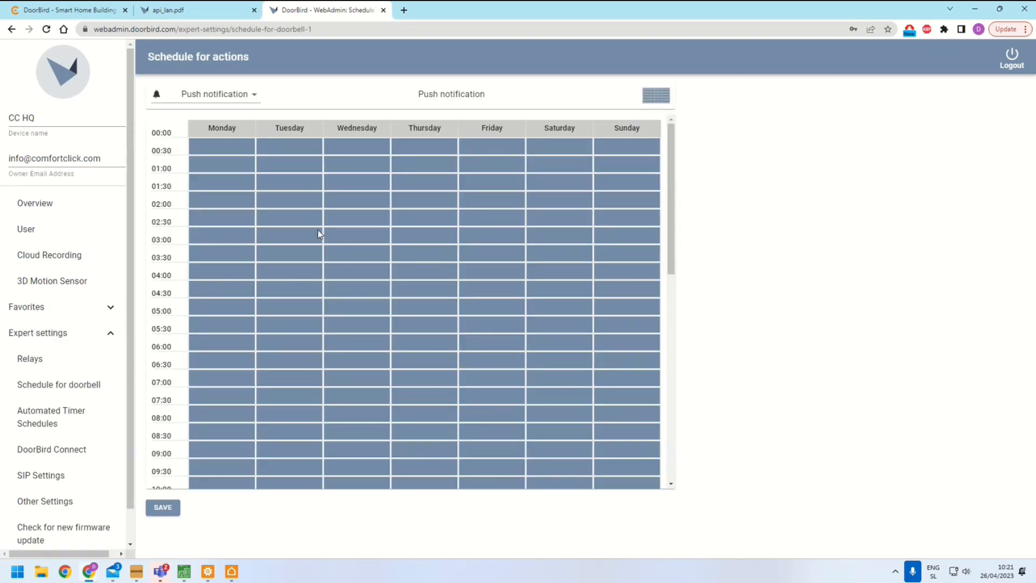
Open the Add Schedule DoorBell post data in the String Editor and examine its weekday schedule entries
mouse_move(131, 573)
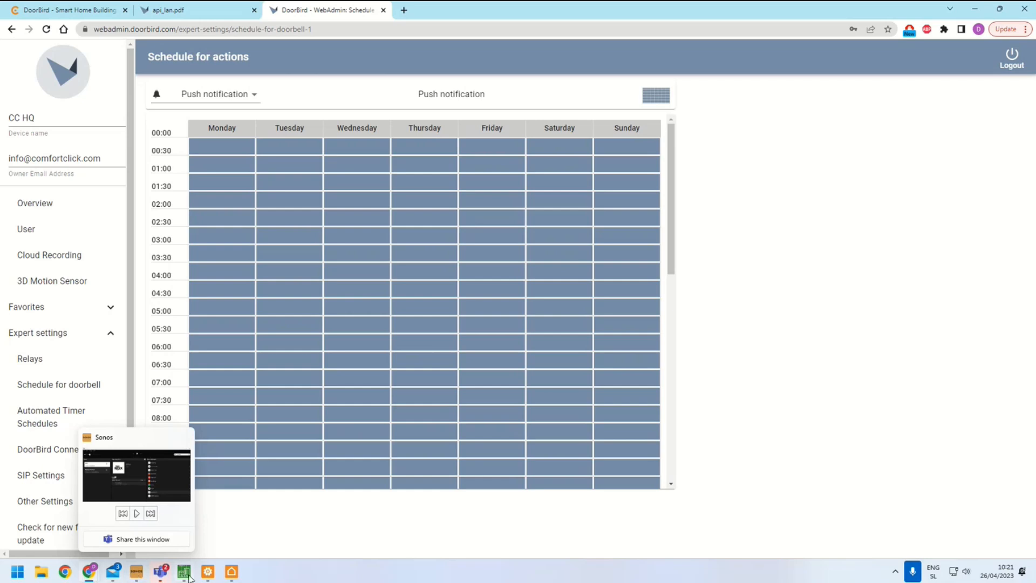
click(208, 571)
click(907, 135)
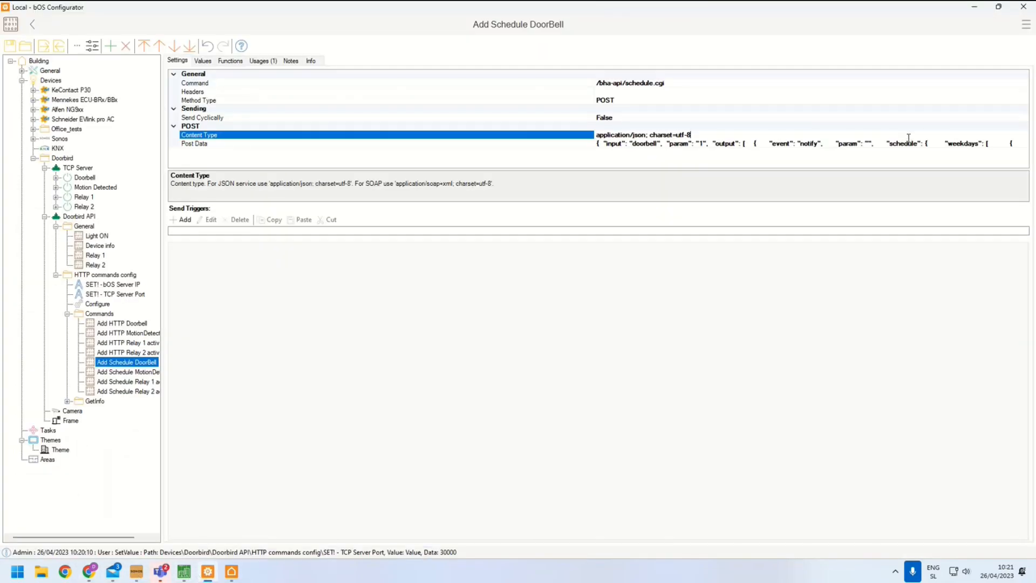
click(917, 143)
click(1024, 143)
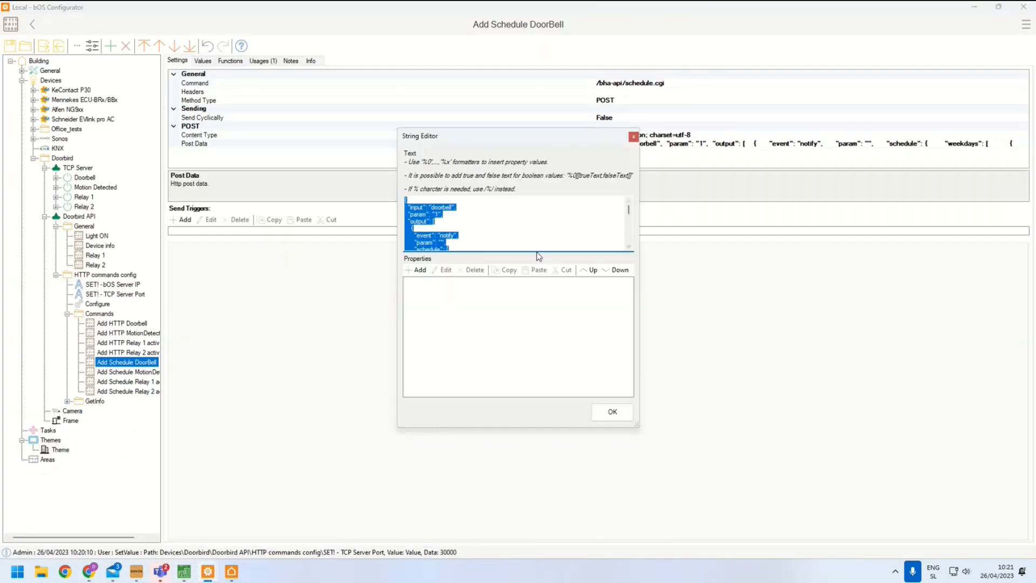
click(449, 216)
scroll(457, 223, down, 1)
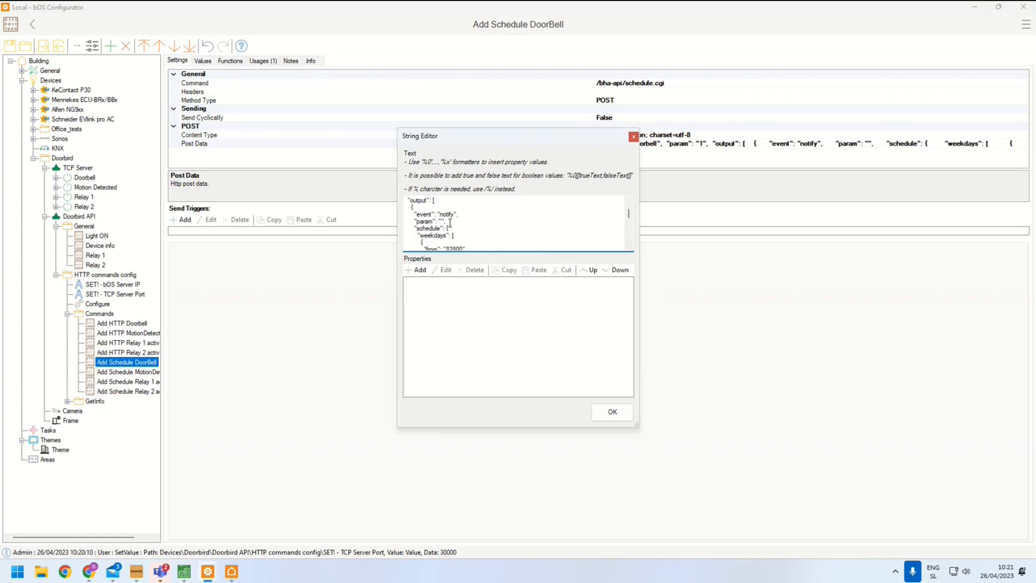
scroll(453, 223, down, 1)
drag(426, 229, 460, 237)
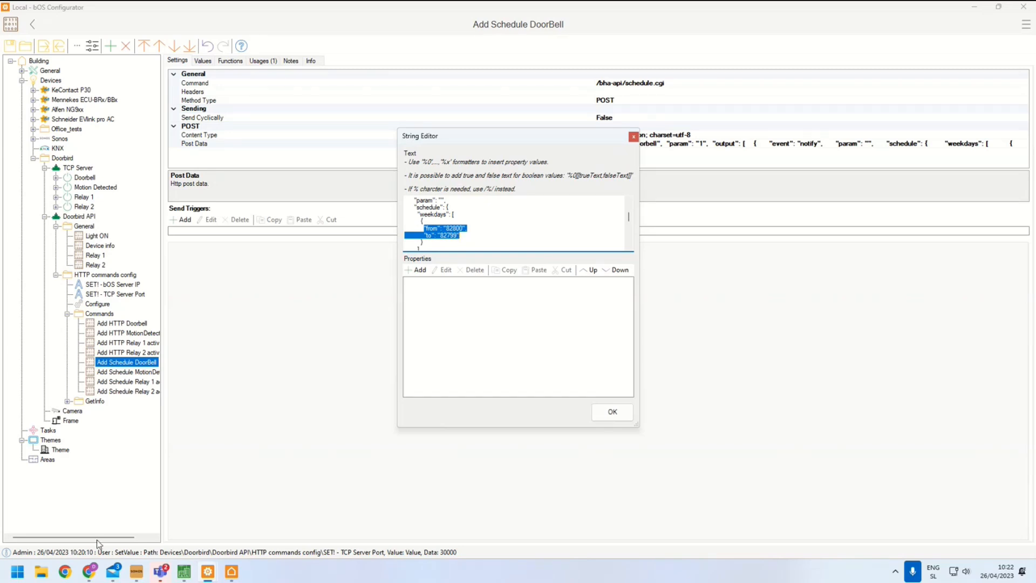
Compare the schedule JSON example in the LAN API documentation with the post data and close the String Editor
click(89, 571)
click(177, 497)
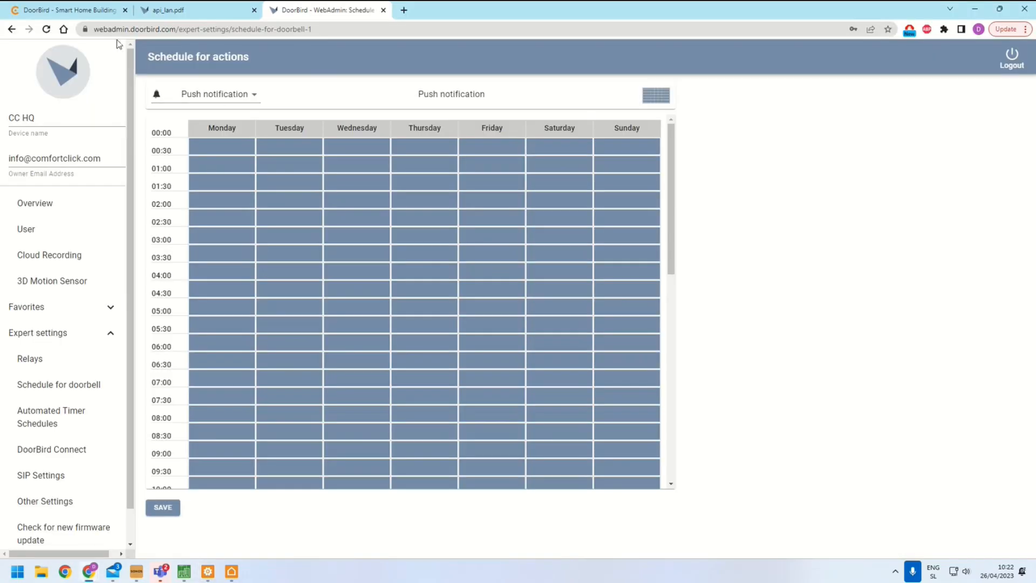
click(152, 16)
scroll(458, 284, down, 20)
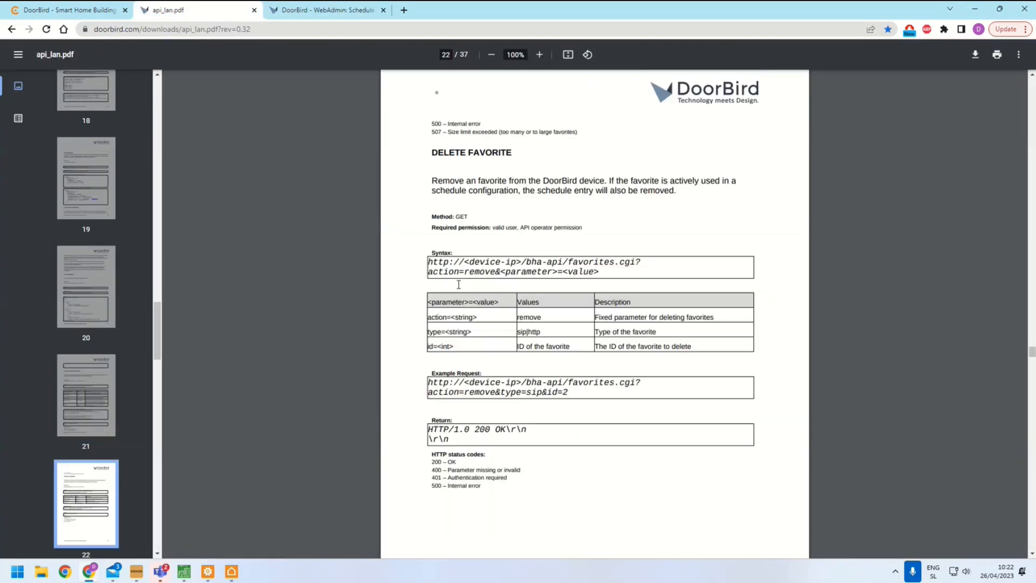
scroll(459, 284, down, 4)
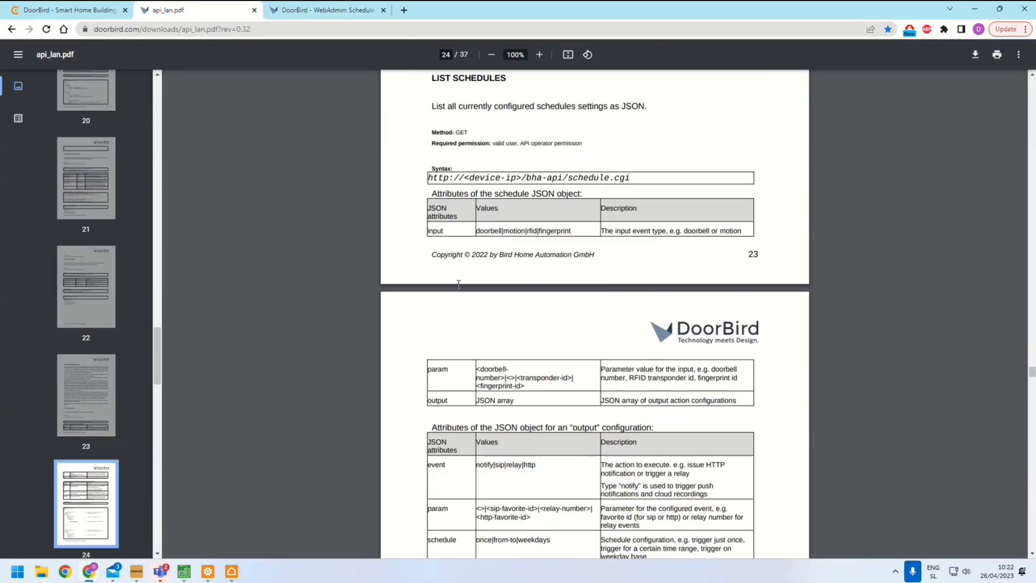
scroll(459, 285, down, 8)
scroll(521, 234, up, 2)
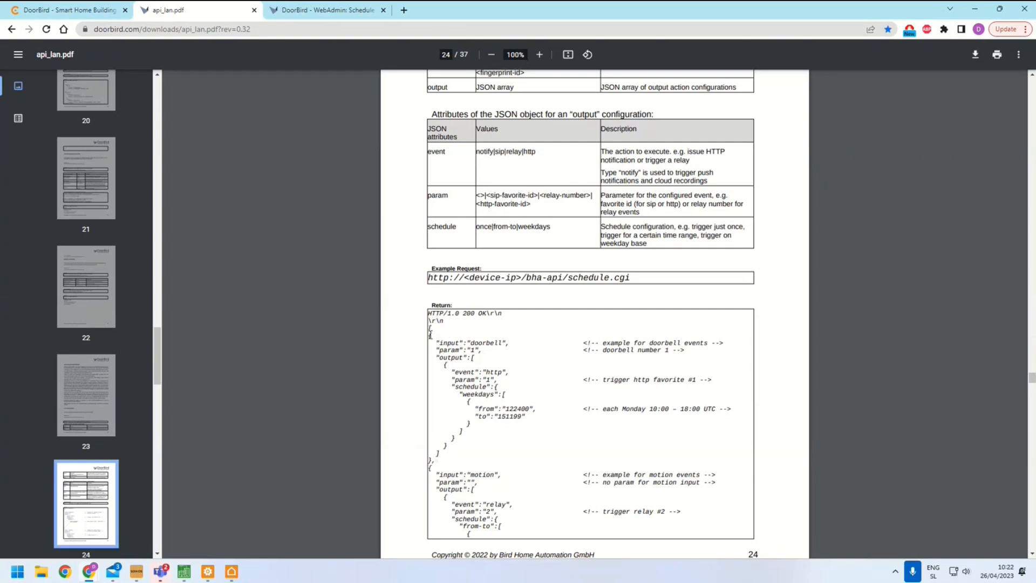
drag(430, 331, 507, 421)
scroll(500, 503, down, 2)
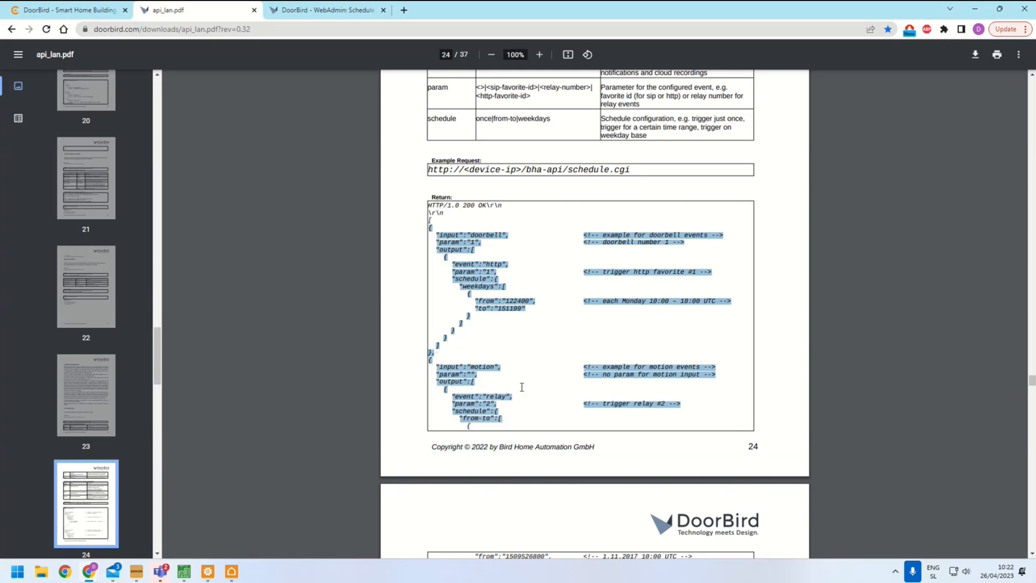
click(523, 386)
drag(462, 236, 499, 236)
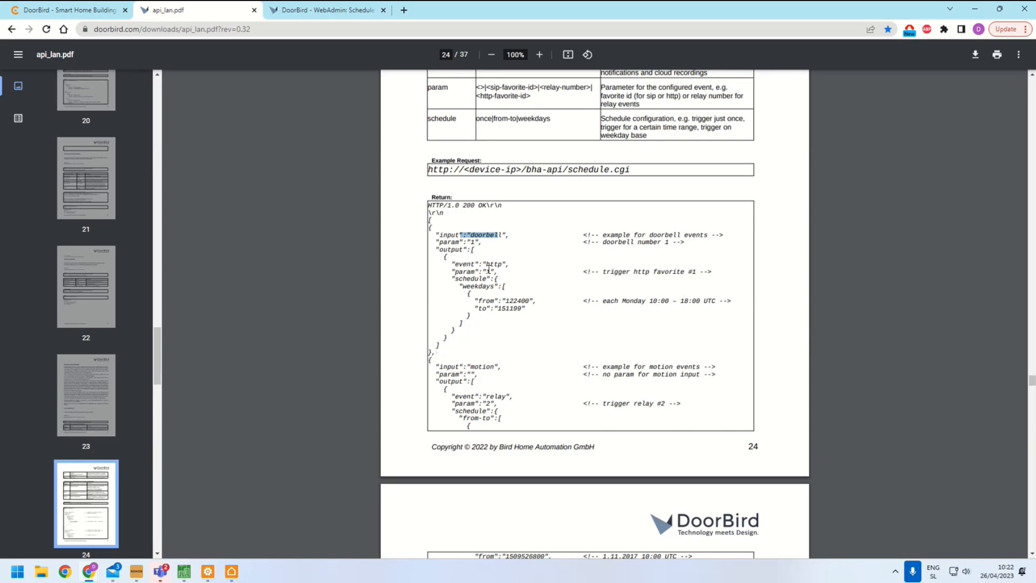
drag(503, 302, 535, 303)
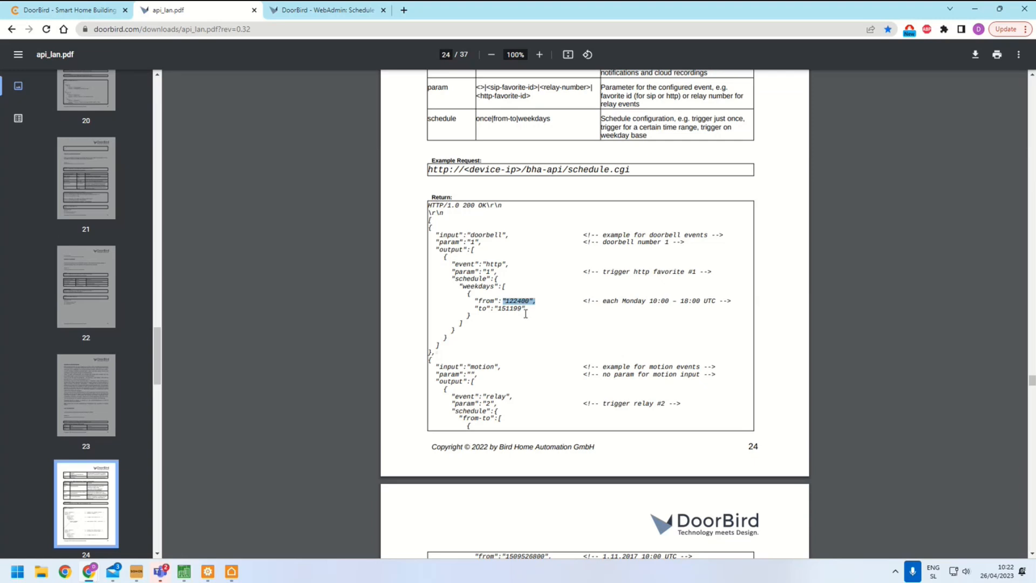
mouse_move(208, 571)
click(110, 488)
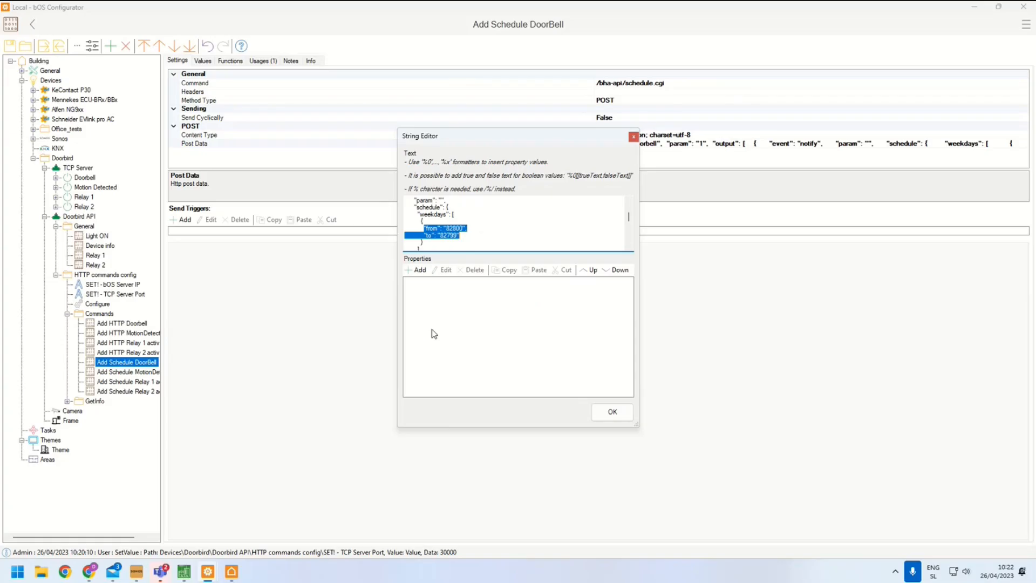
click(610, 414)
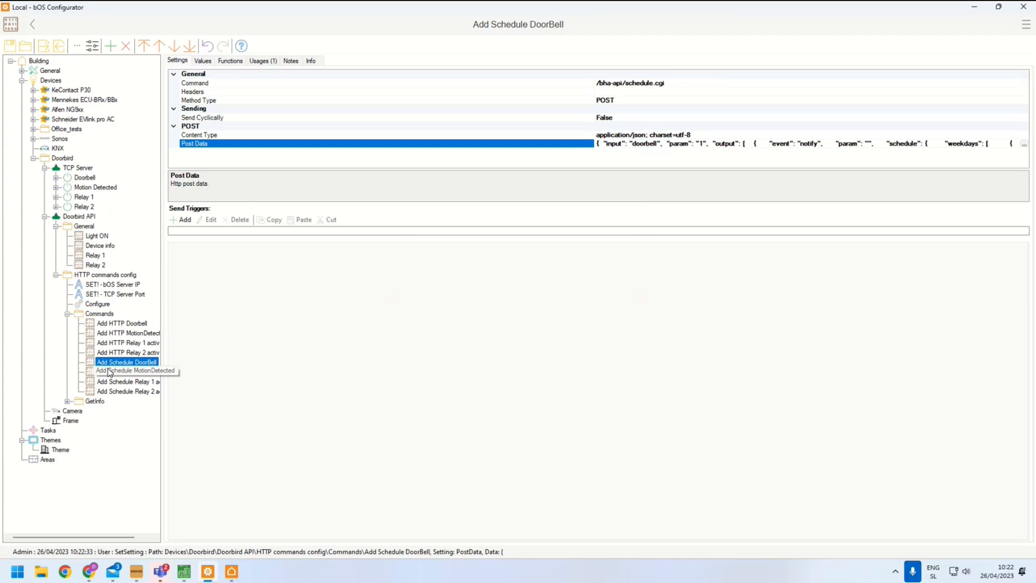
Switch to the browser, open the WebAdmin HTTP(S) Calls favorites, then log out and log back in to WebAdmin
mouse_move(89, 571)
click(173, 496)
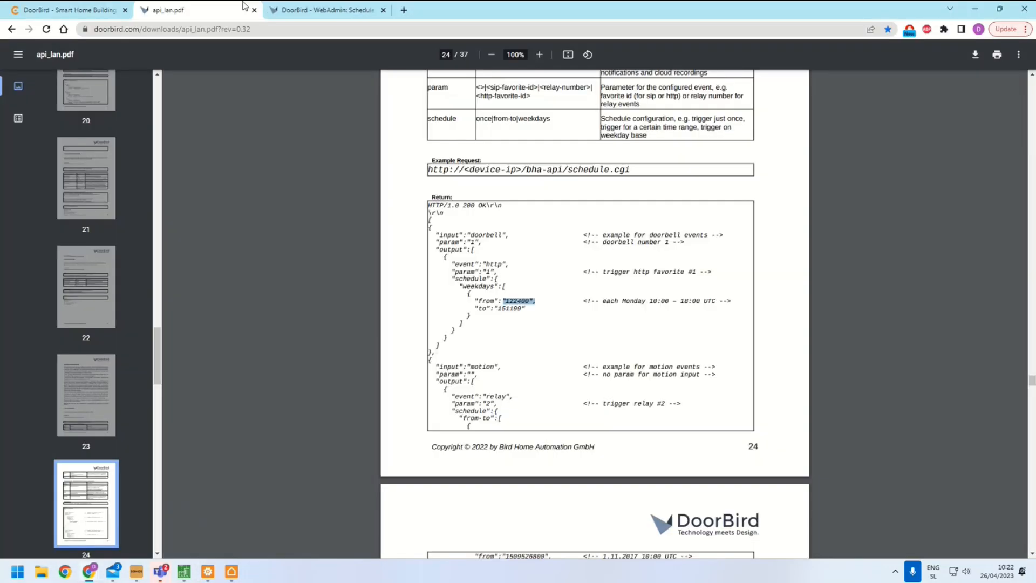
click(300, 11)
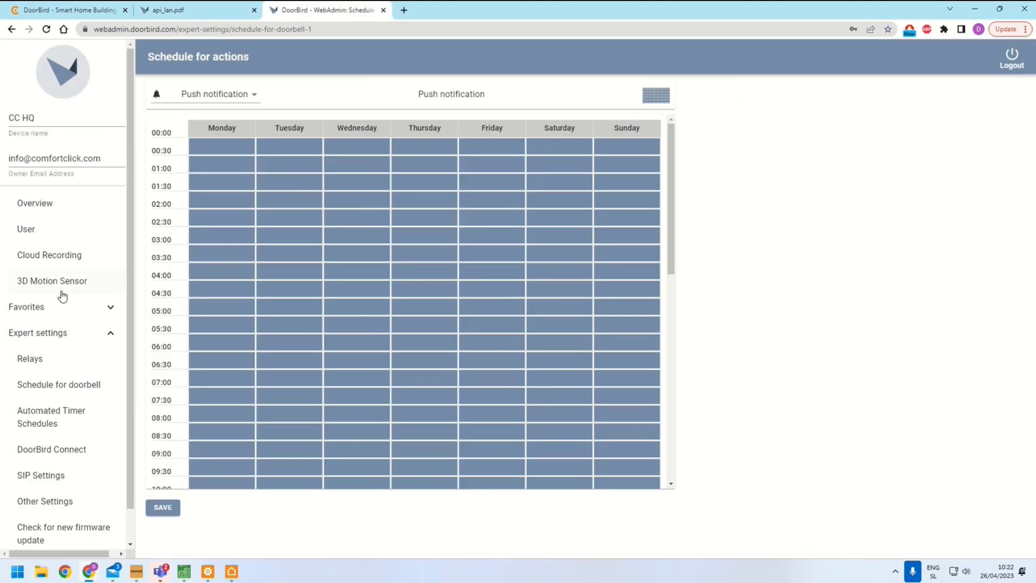
click(48, 307)
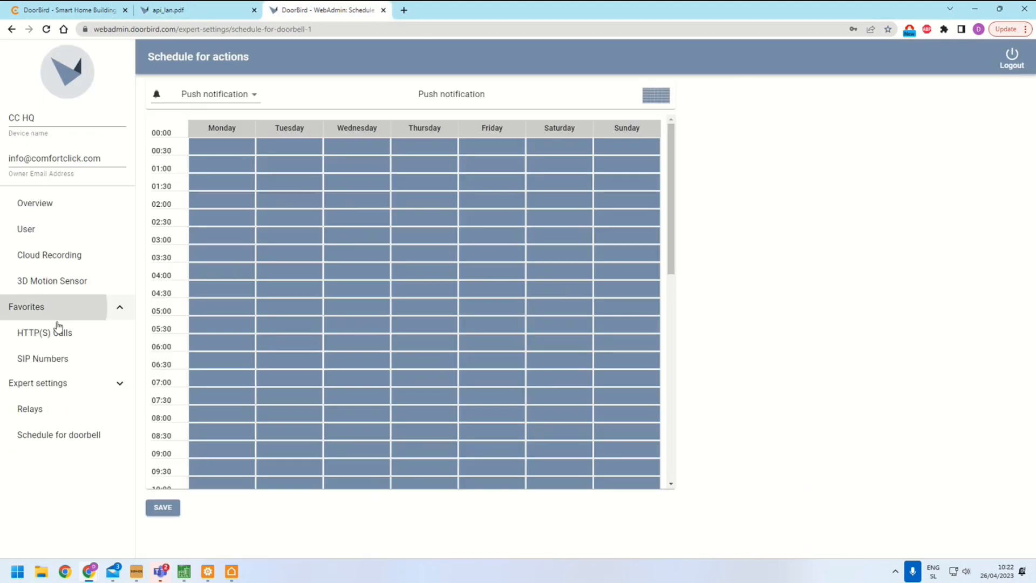
click(44, 332)
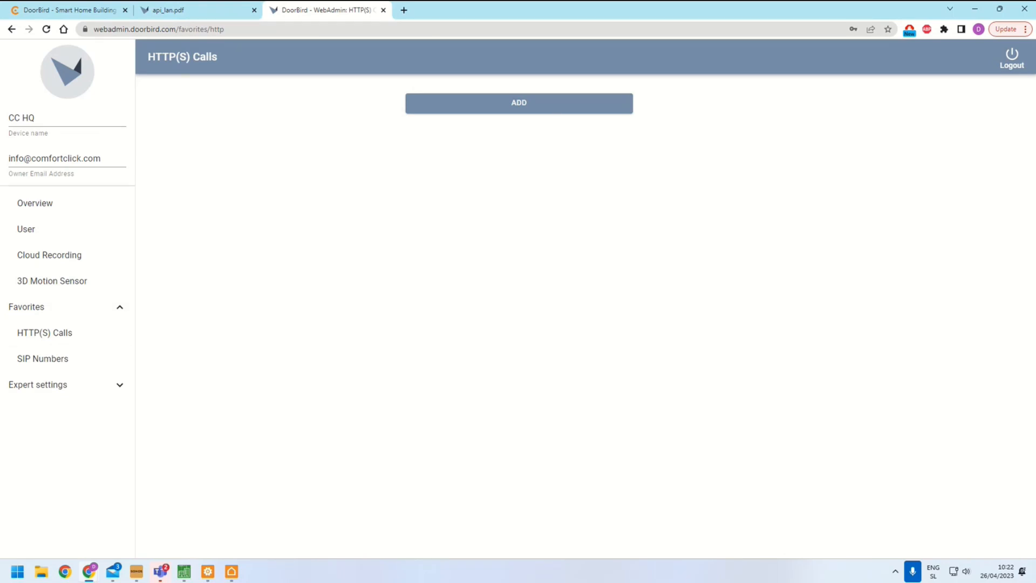
click(1015, 59)
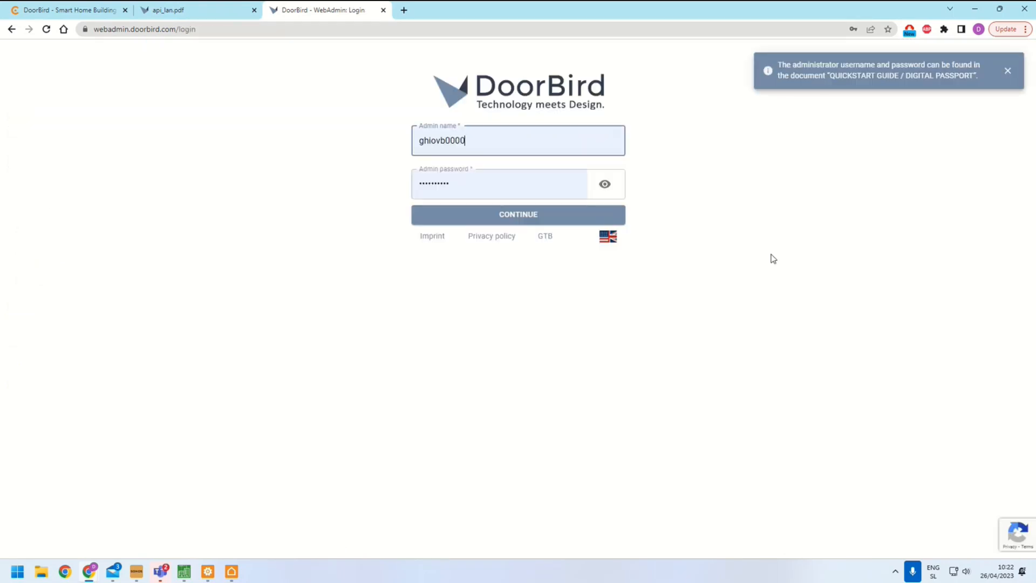
click(510, 219)
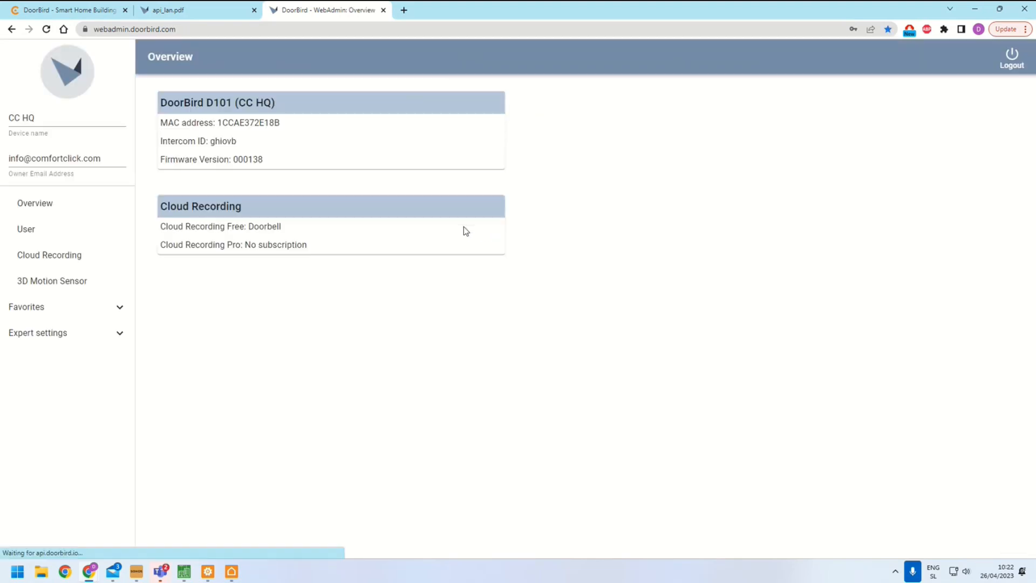
Open the HTTP(S) Calls favorites and inspect the Doorbell favorite's name and URL, then close it
click(32, 308)
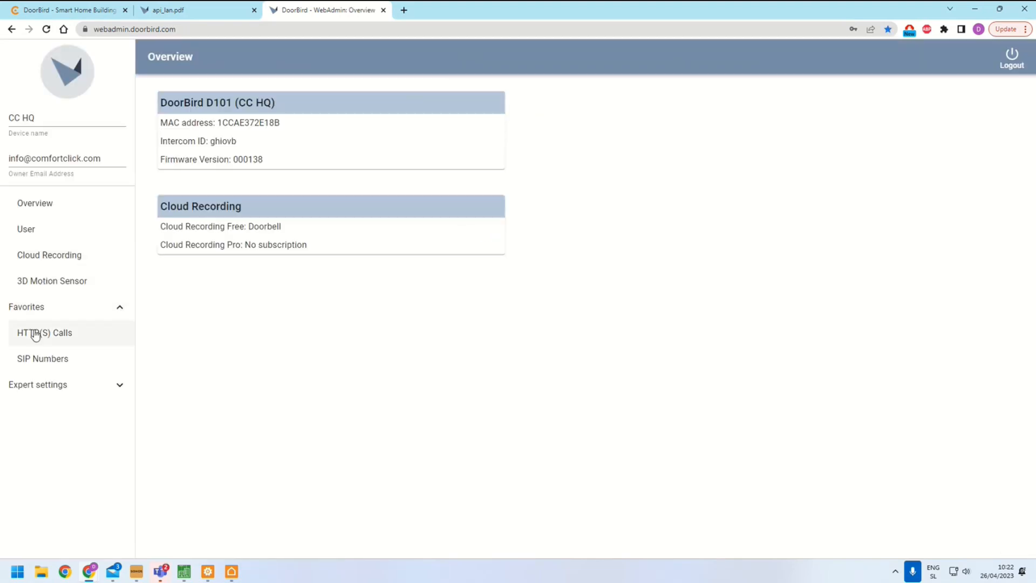
click(33, 332)
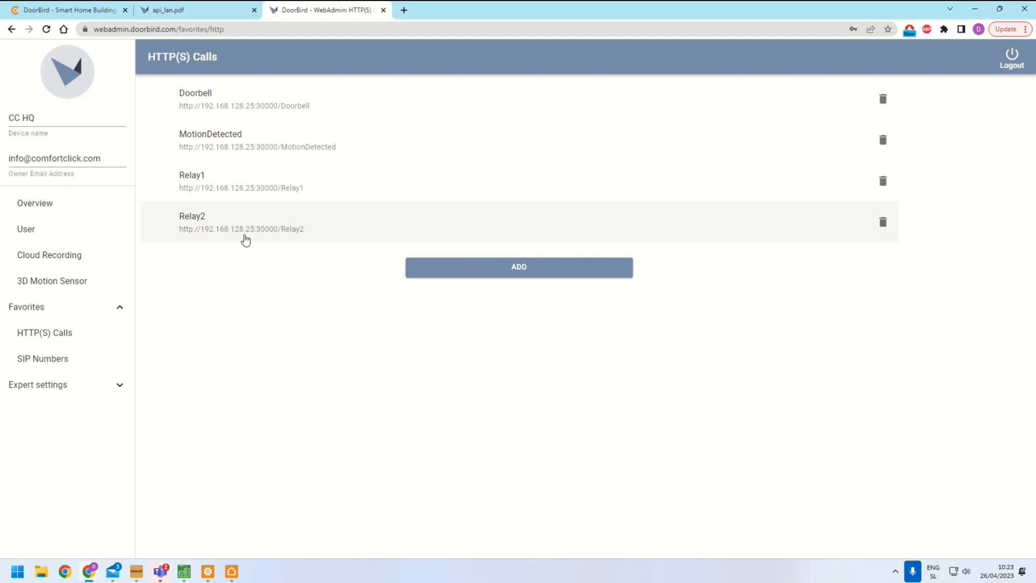
click(273, 106)
click(571, 312)
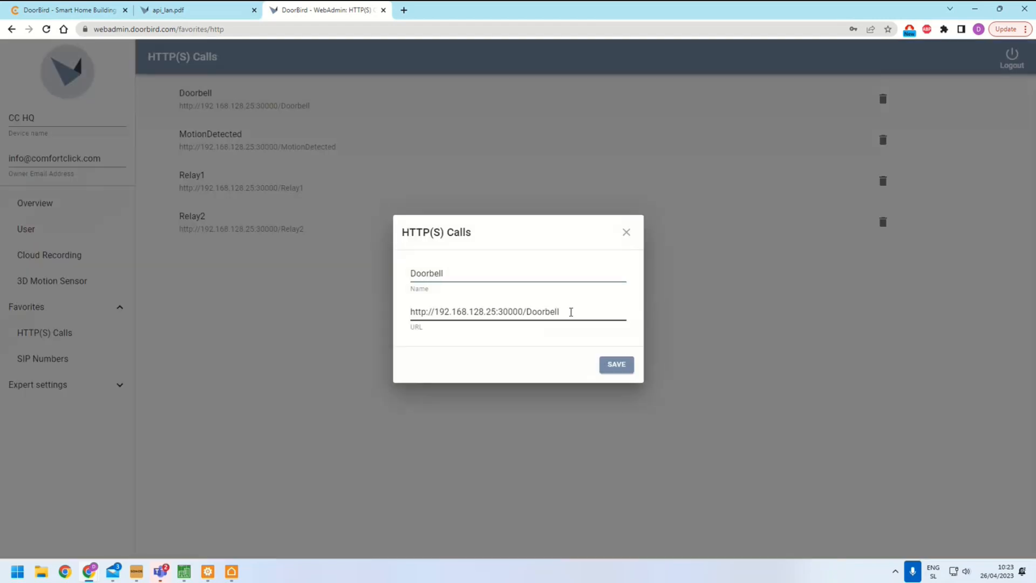
click(626, 232)
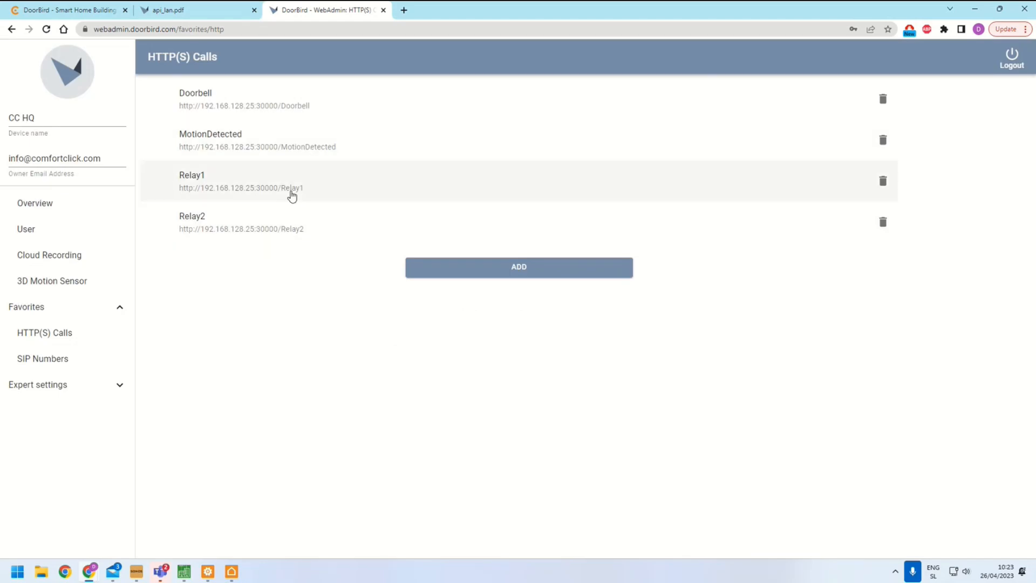
View the doorbell schedule for HTTP(S) calls with the Doorbell favorite across the whole day
click(29, 383)
click(51, 389)
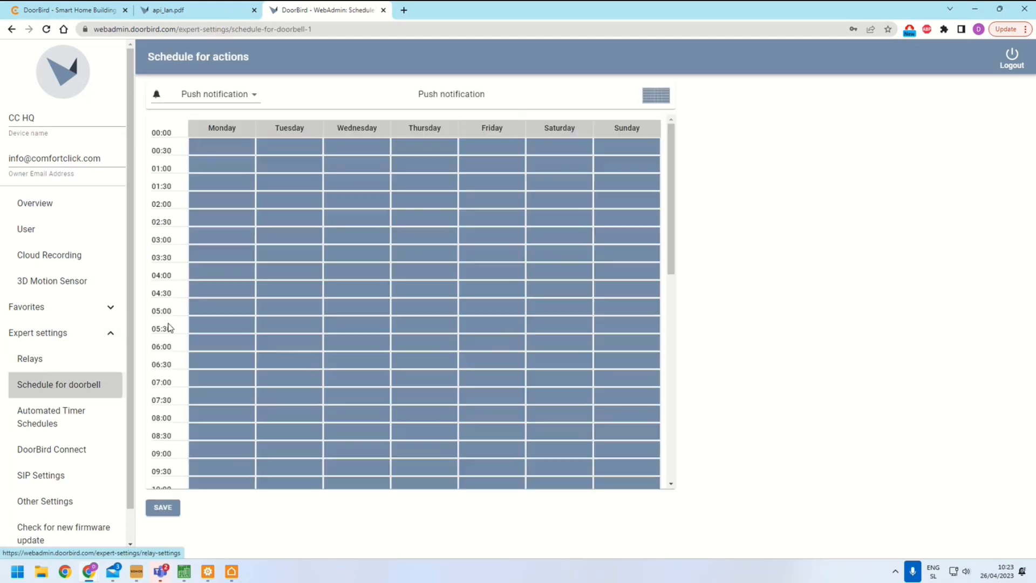
click(221, 95)
click(203, 133)
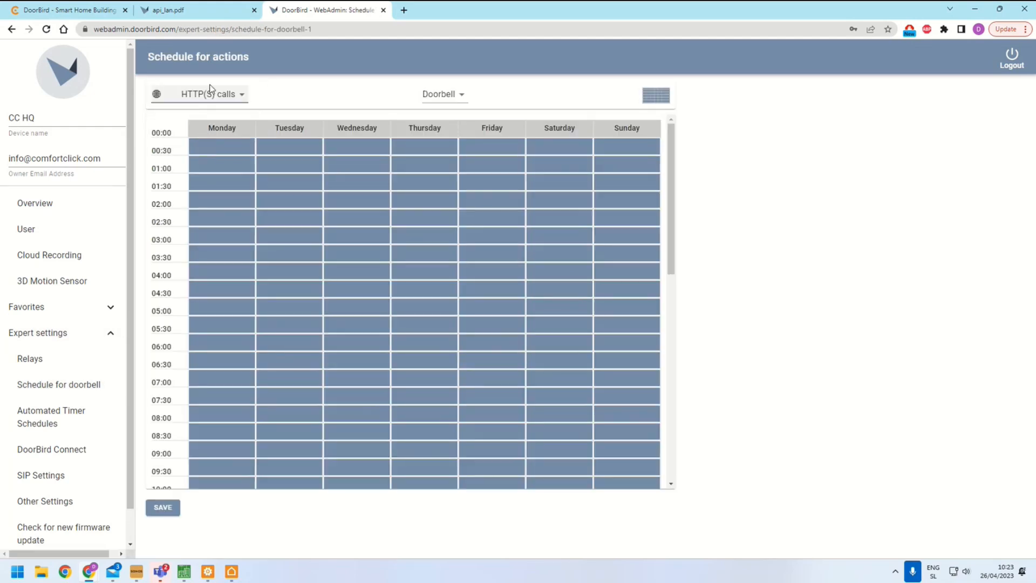
scroll(431, 305, down, 9)
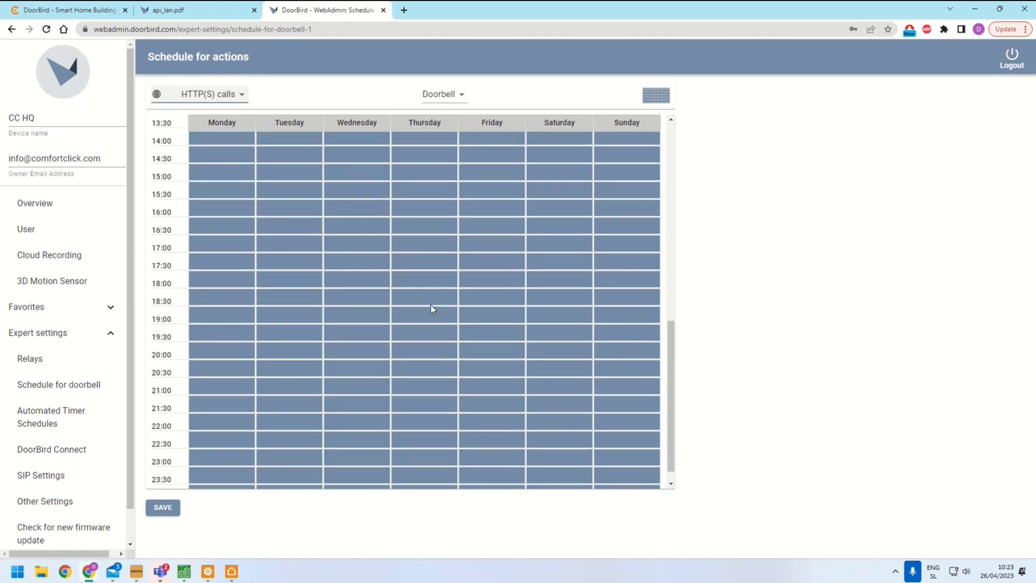
Inspect Relay 1's follow-up action schedule for the Relay1 HTTP(S) call, consulting the ComfortClick DoorBird instructions page, then close it
click(50, 363)
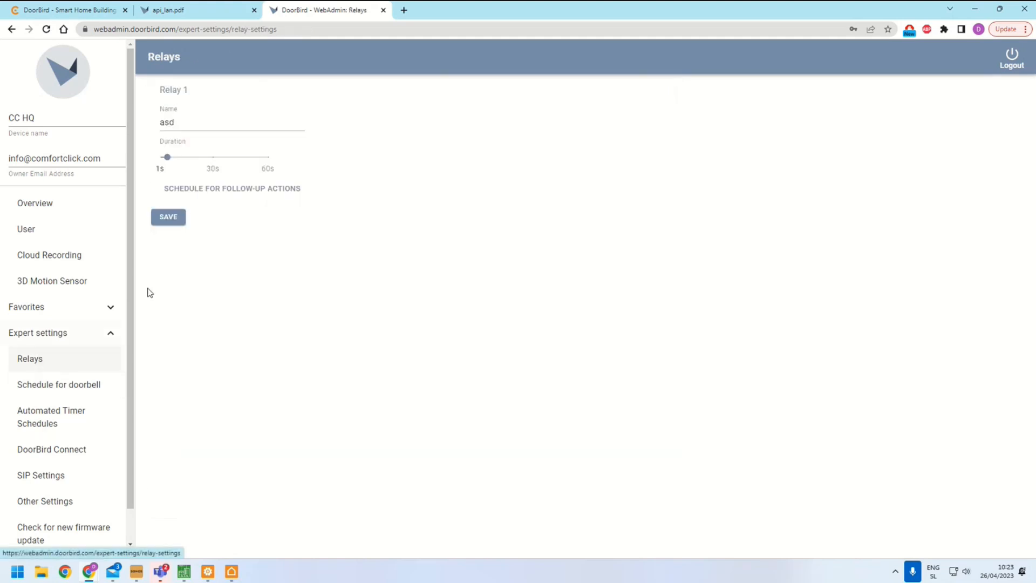
click(214, 191)
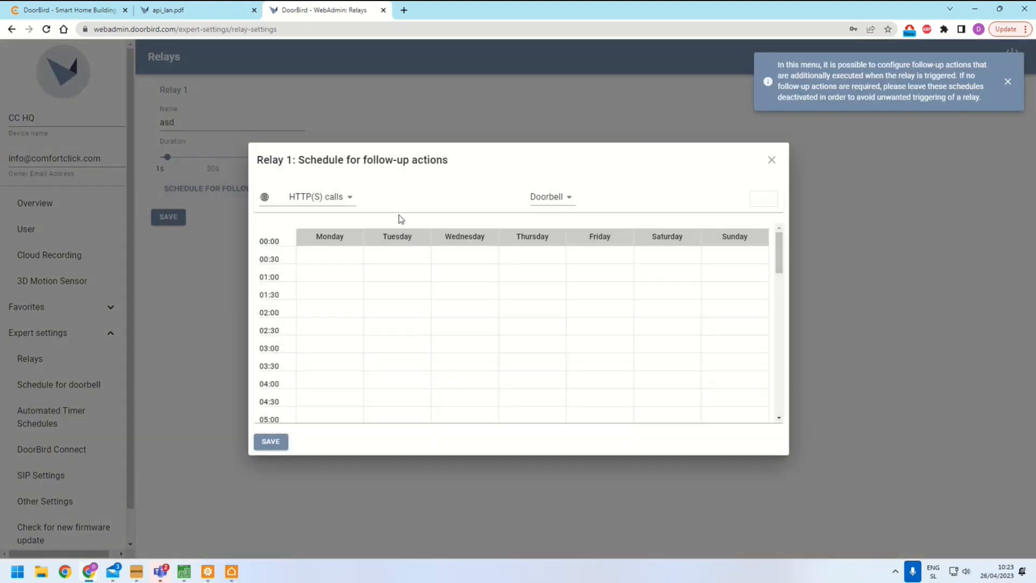
click(551, 197)
click(552, 235)
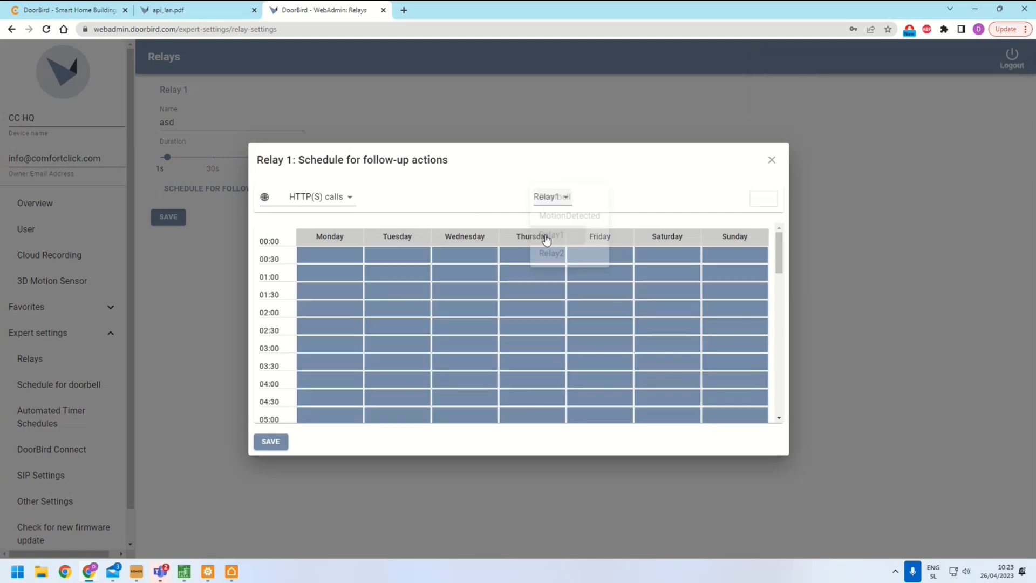
scroll(387, 307, down, 5)
scroll(386, 306, down, 7)
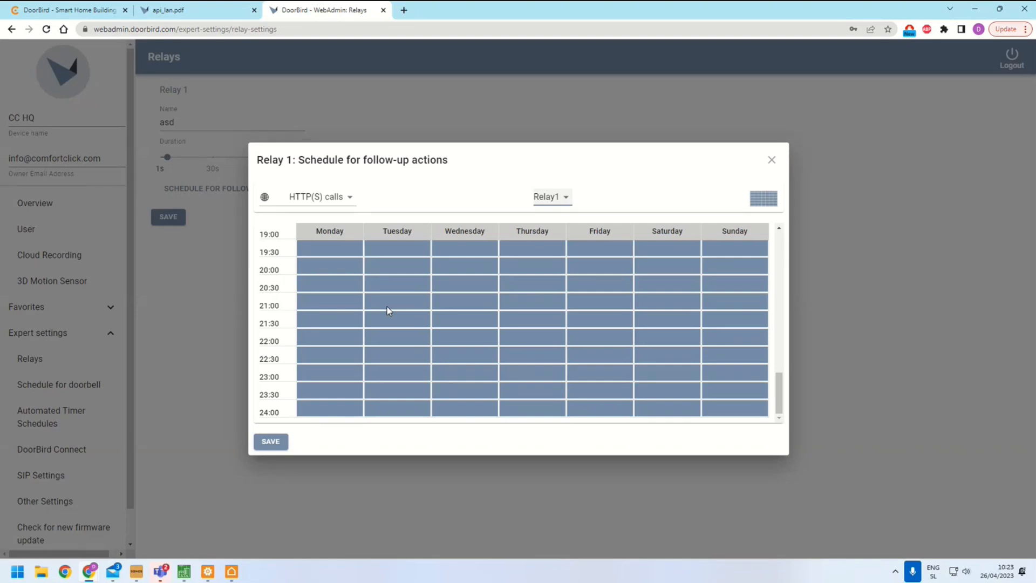
click(65, 9)
scroll(344, 306, down, 3)
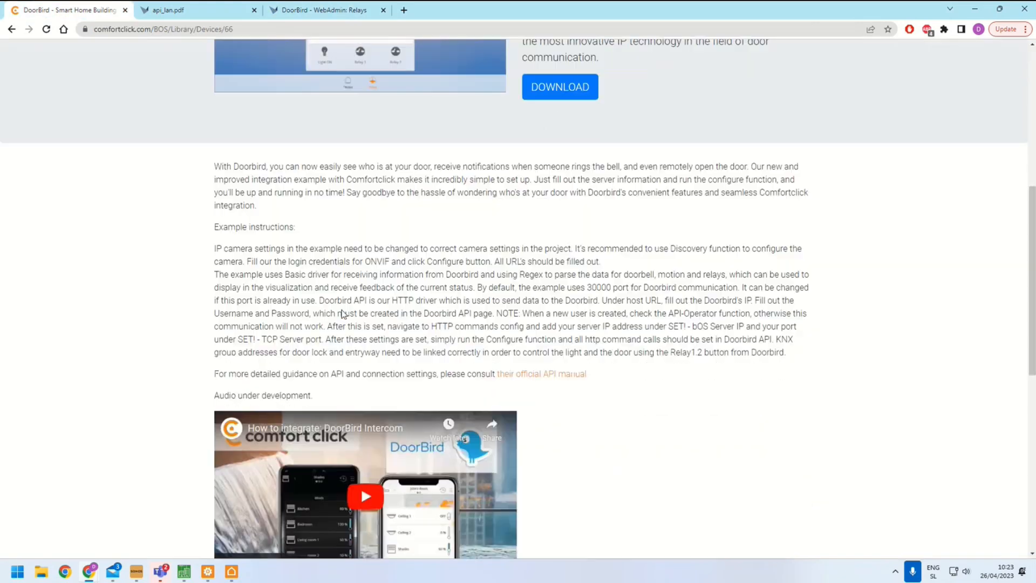
click(330, 12)
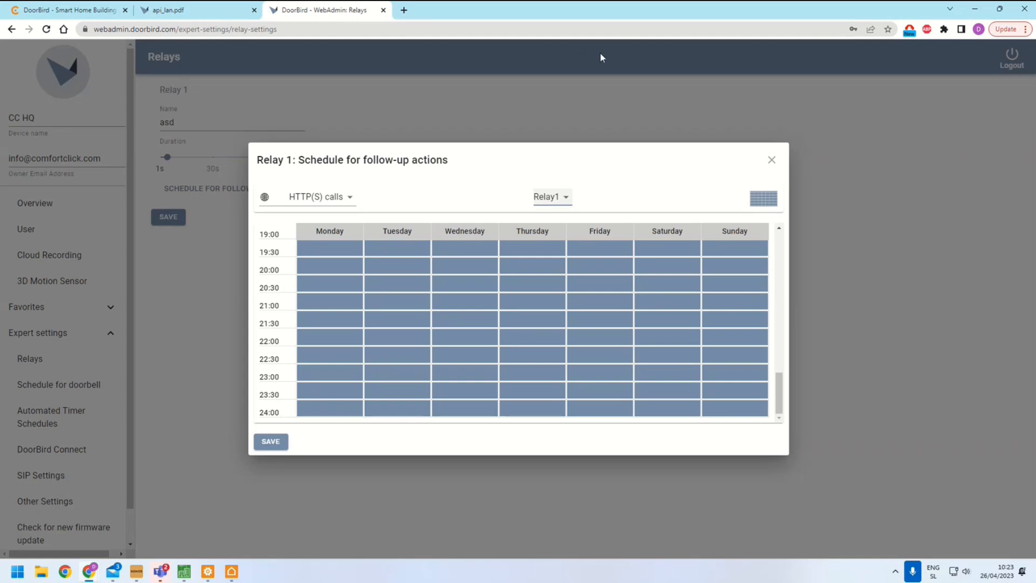
click(771, 160)
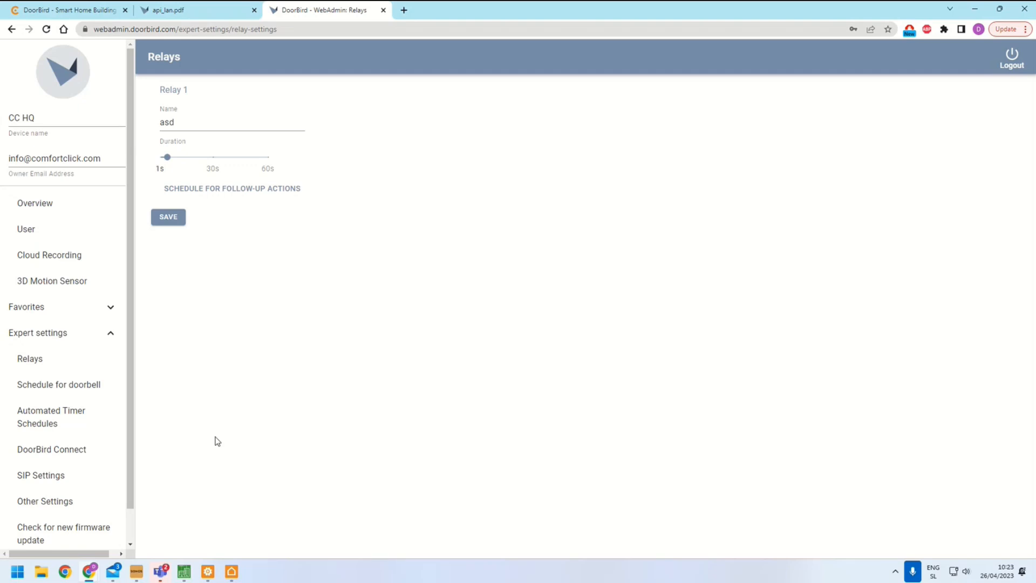
Inspect the TCP Server Doorbell item's settings and values in bOS Configurator
click(218, 525)
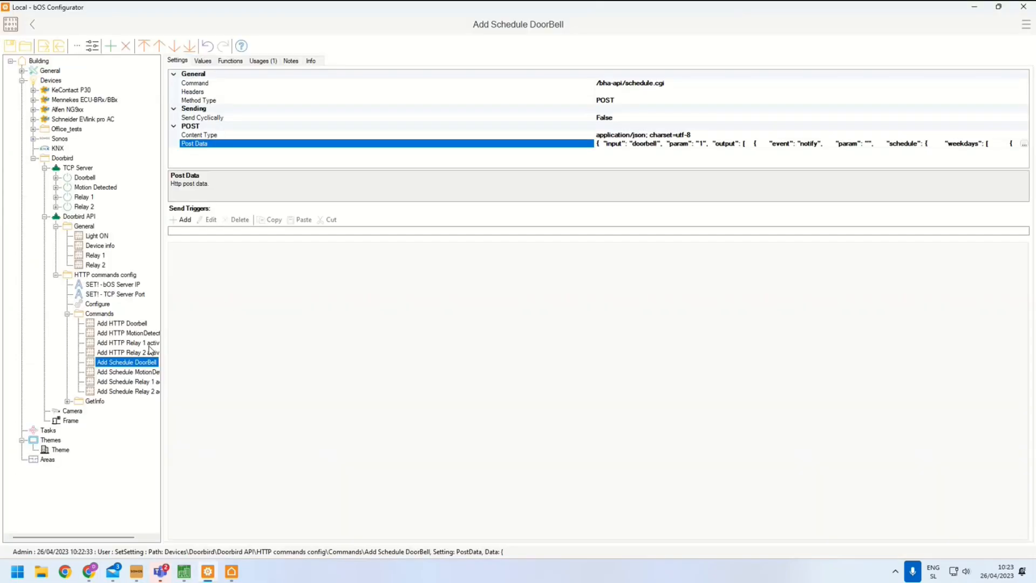
click(85, 178)
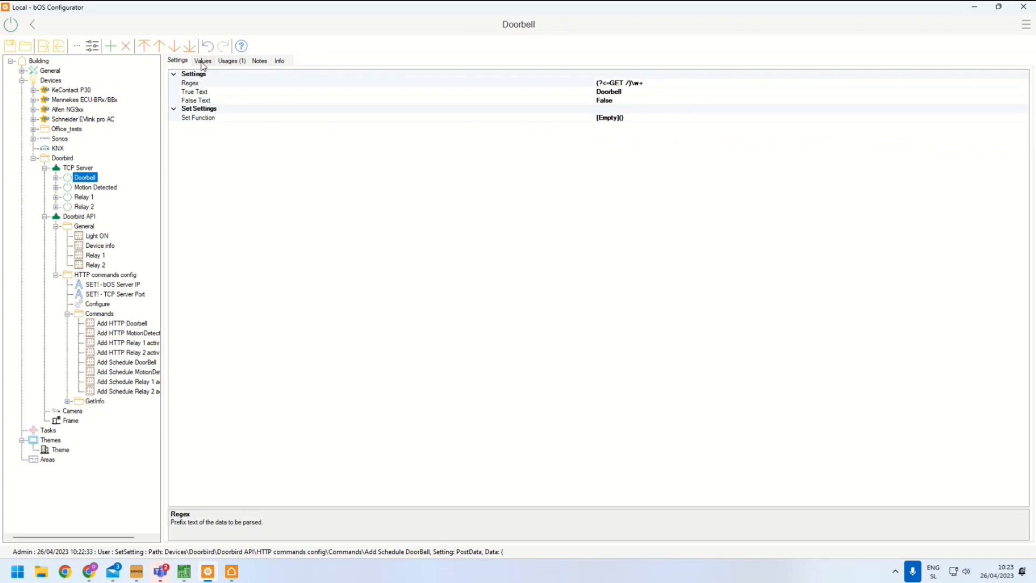
click(203, 62)
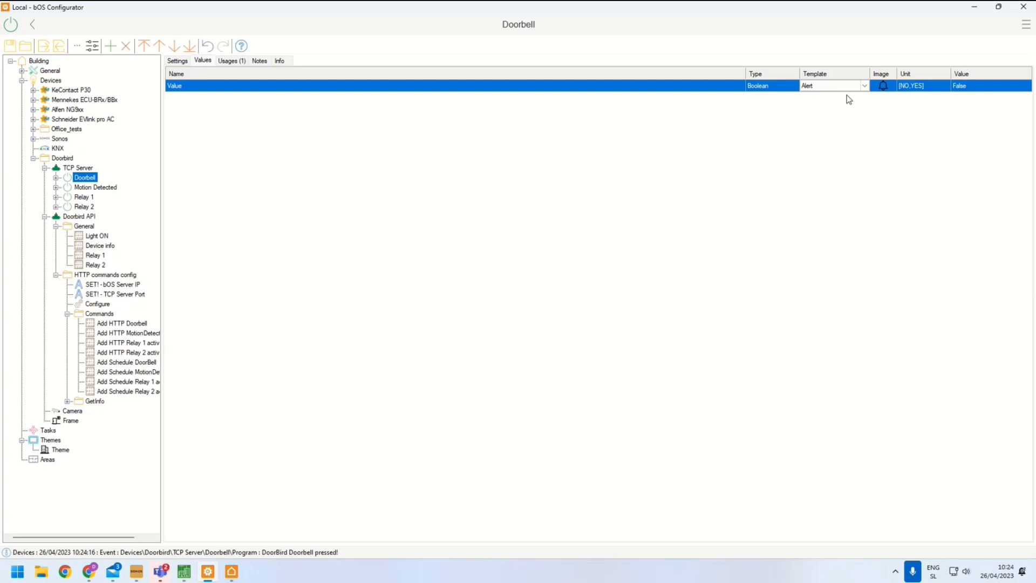
Inspect the Doorbird API Relay 1 command's functions and the TCP Server Relay 1 item's settings
click(81, 258)
click(222, 65)
click(205, 72)
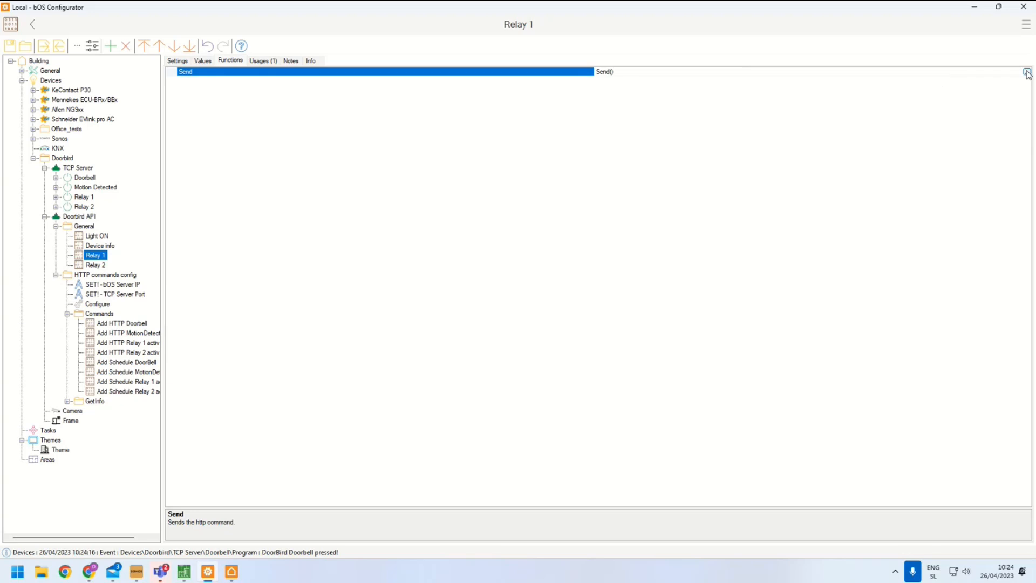
click(83, 197)
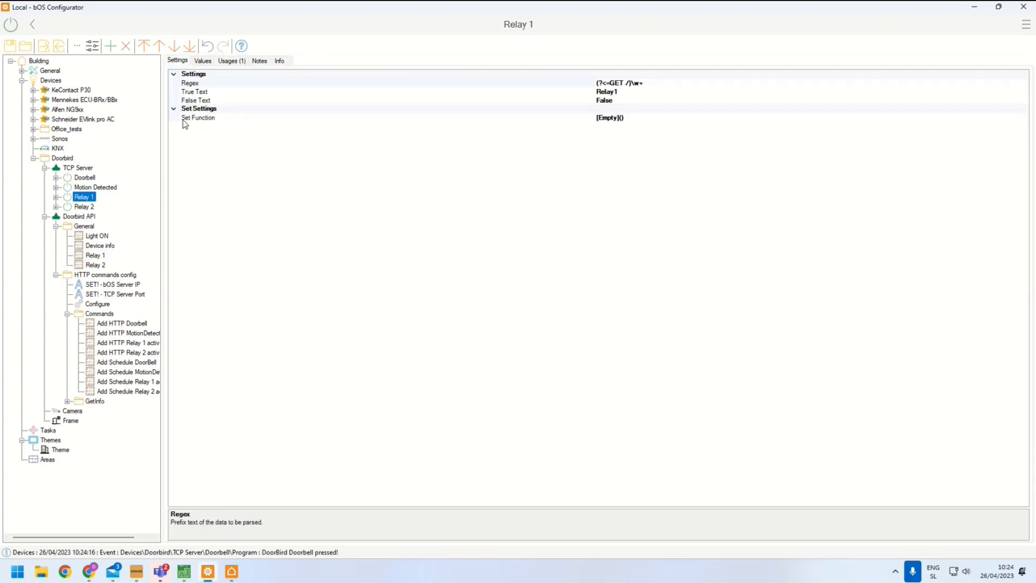
click(203, 62)
click(179, 61)
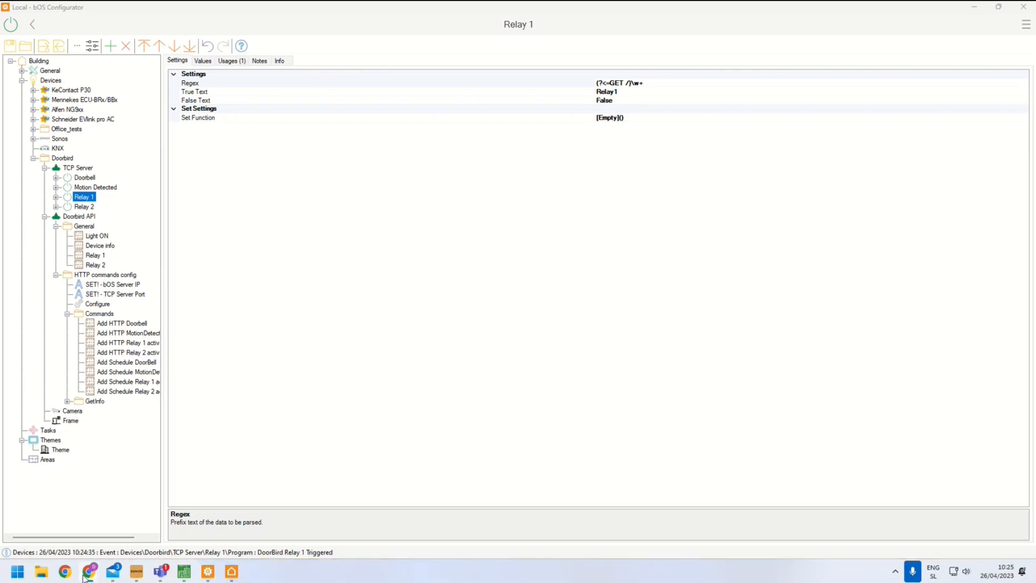
mouse_move(85, 577)
click(173, 488)
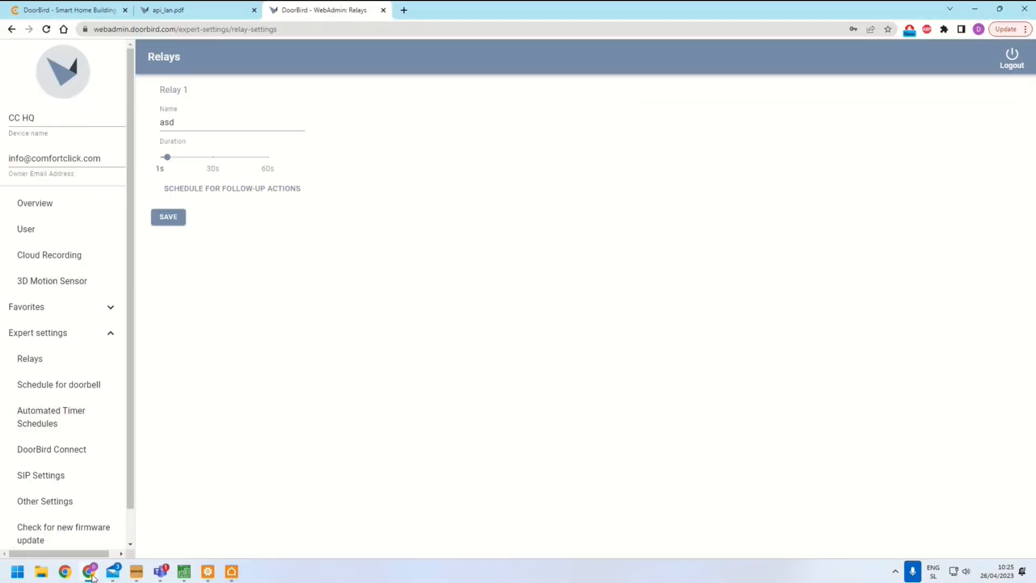
mouse_move(89, 575)
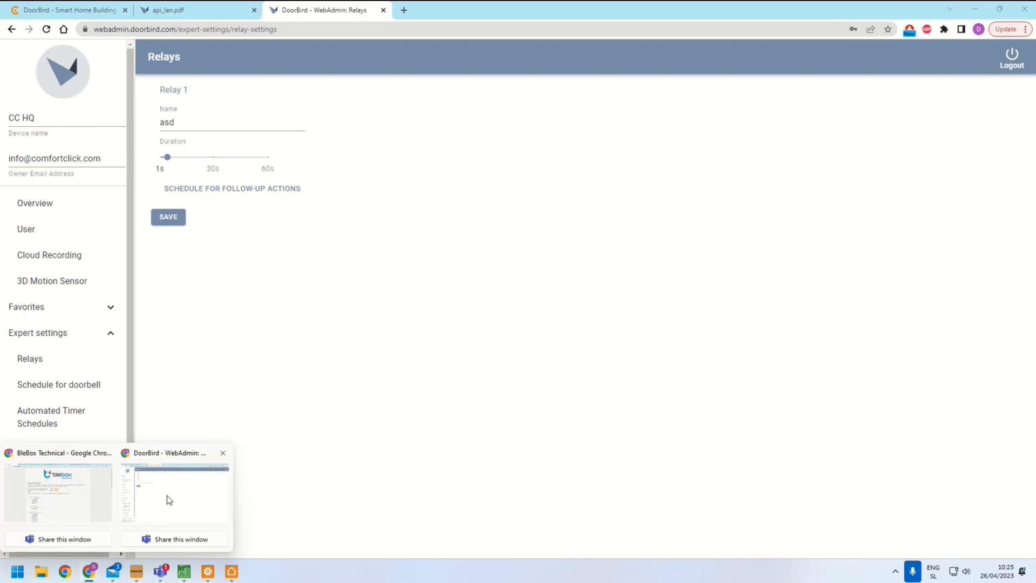
click(169, 500)
click(205, 574)
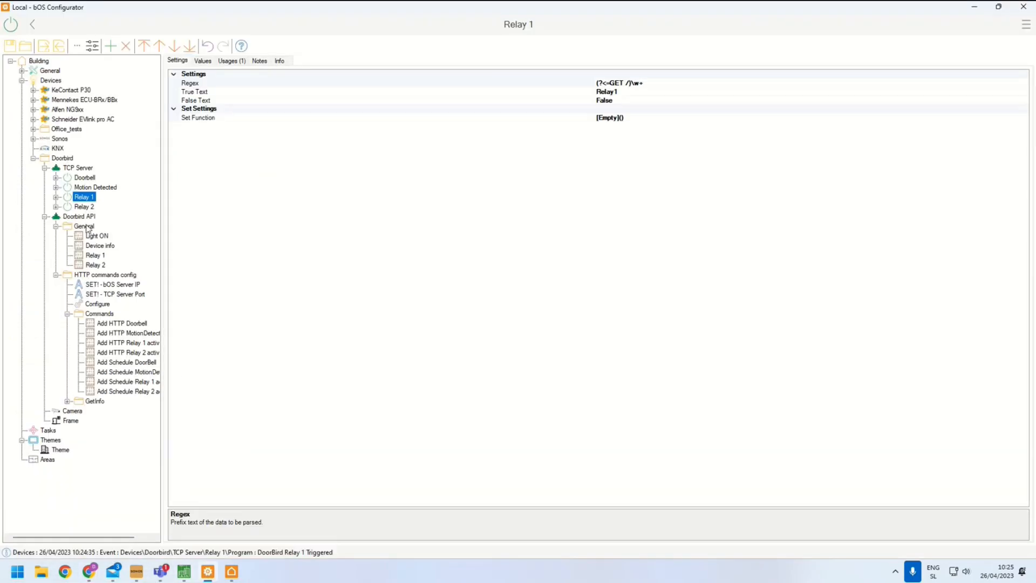
Review the Doorbird API settings, the SET! bOS Server IP and TCP Server Port values, and the Configure and Camera items
click(79, 217)
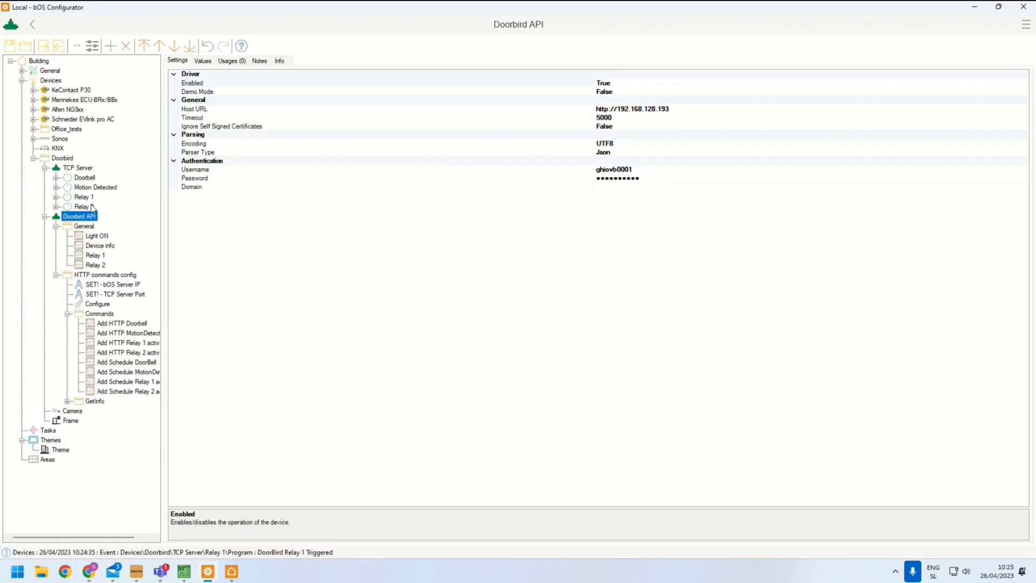
click(123, 286)
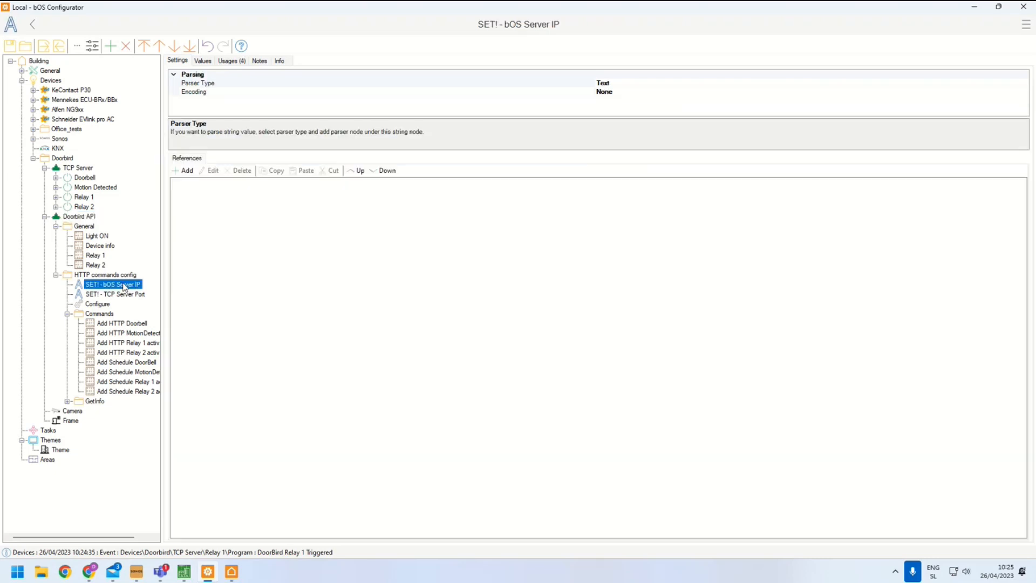
click(203, 61)
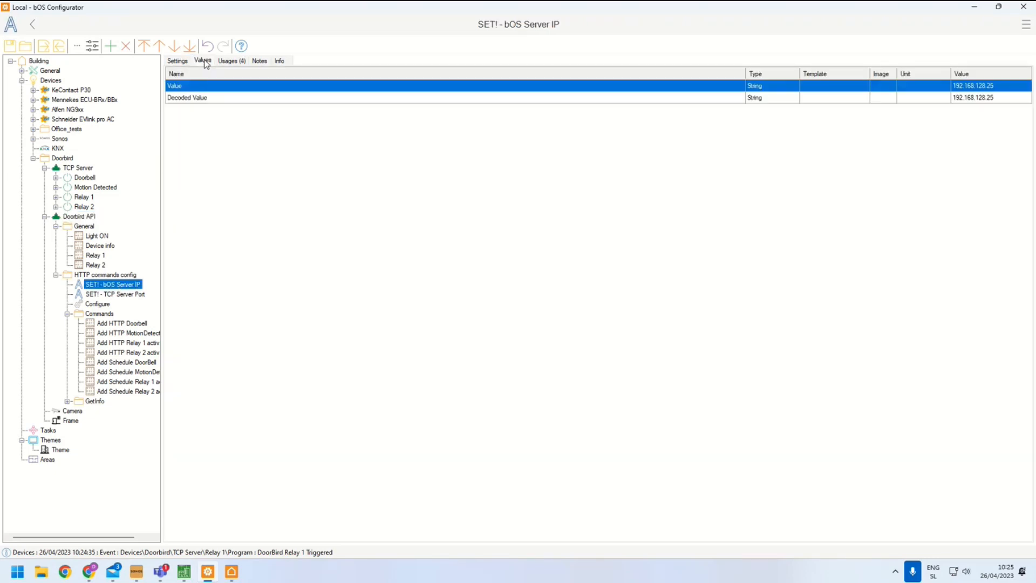
click(125, 295)
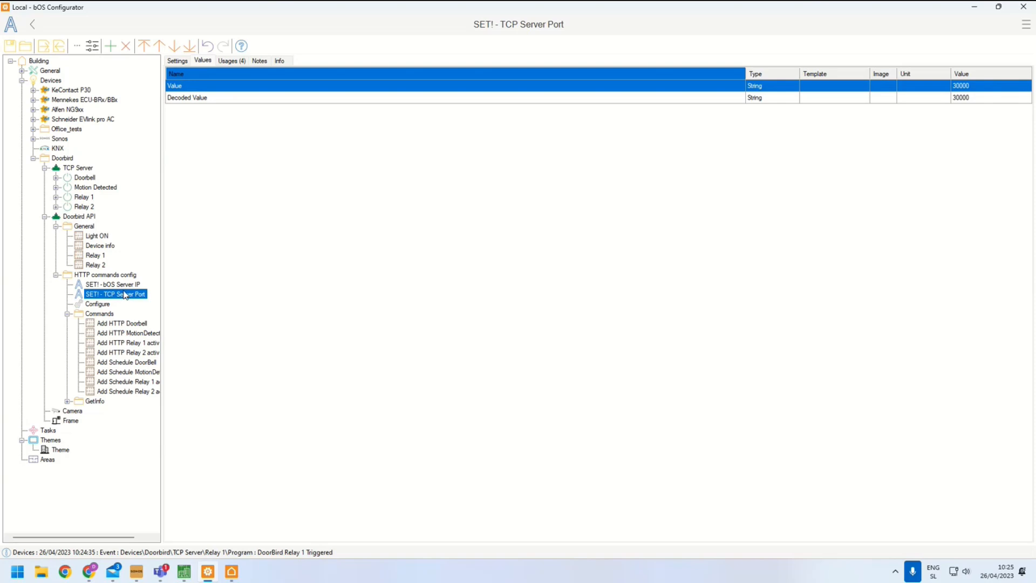
click(106, 305)
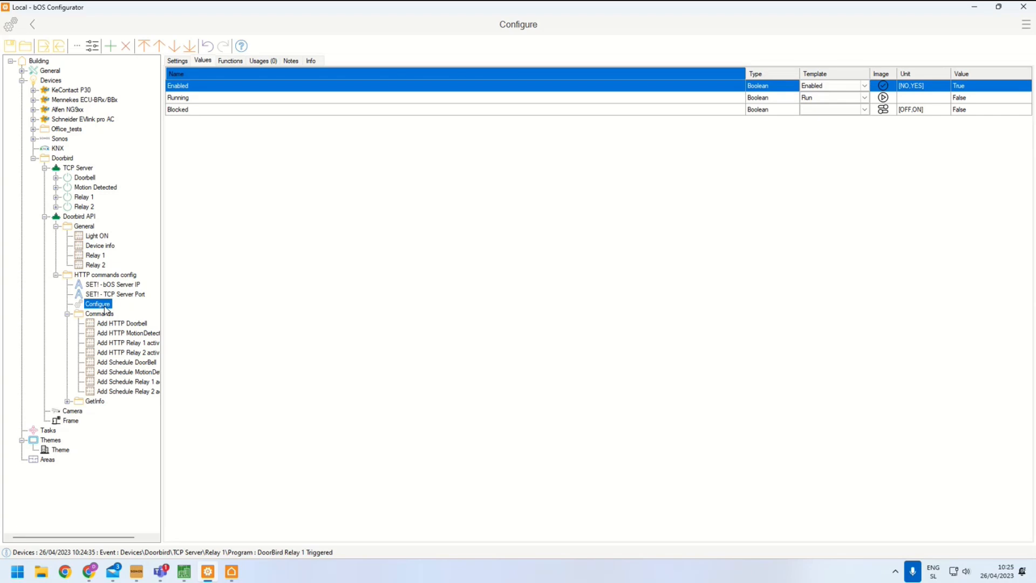
click(69, 411)
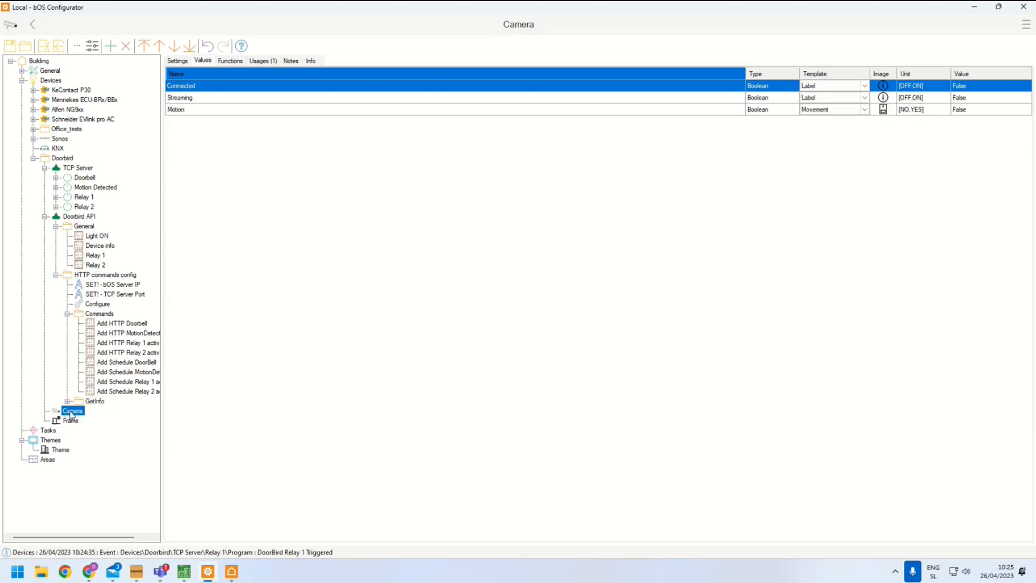
Set the Camera's IP through device discovery to 192.168.128.193
click(177, 62)
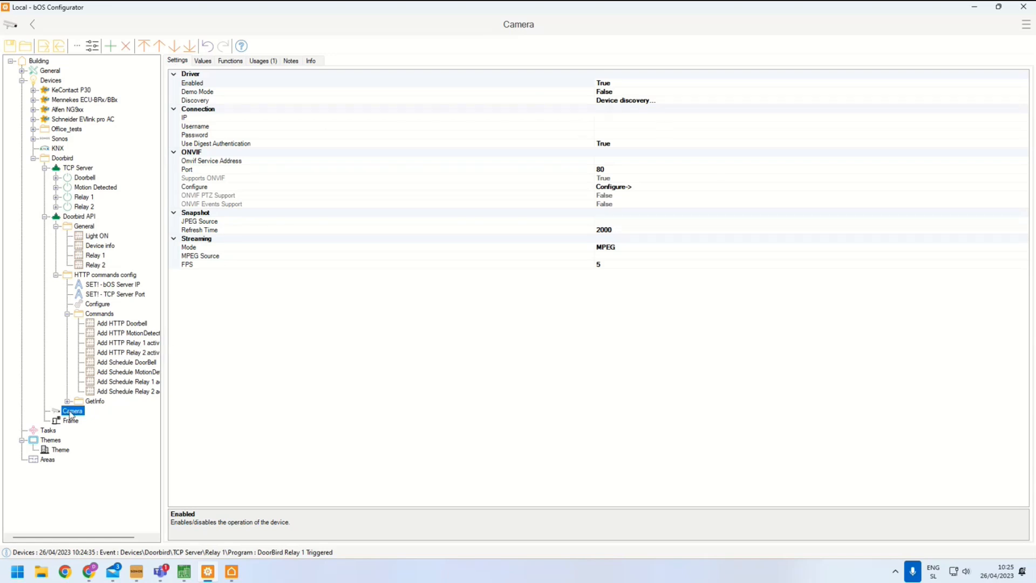
click(648, 100)
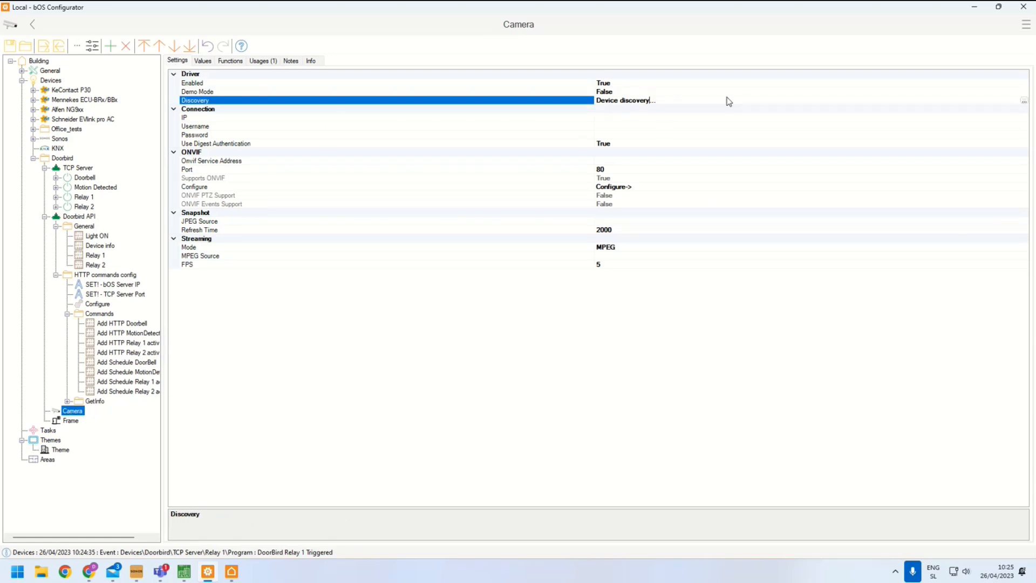
click(1023, 101)
click(456, 218)
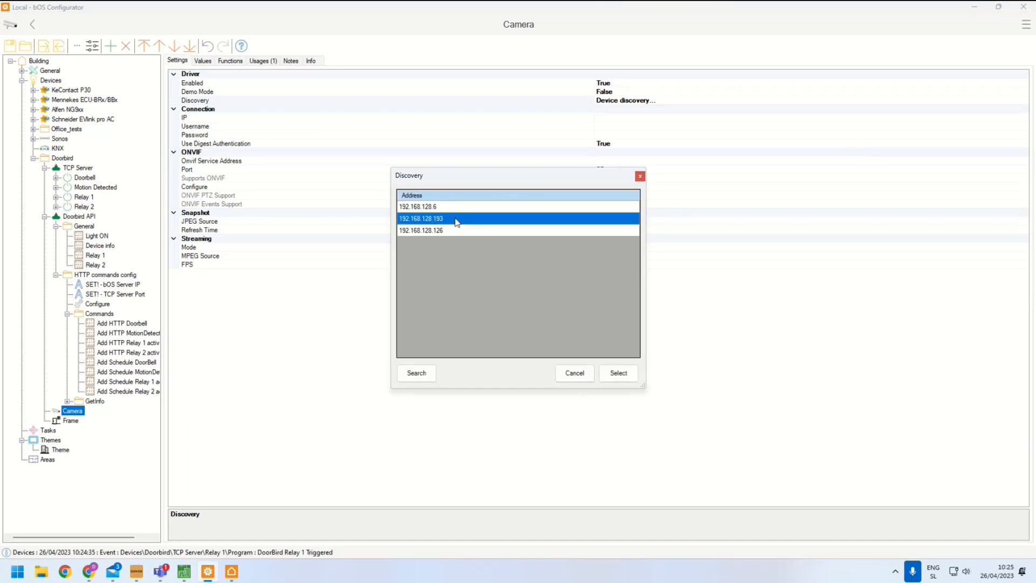
click(618, 371)
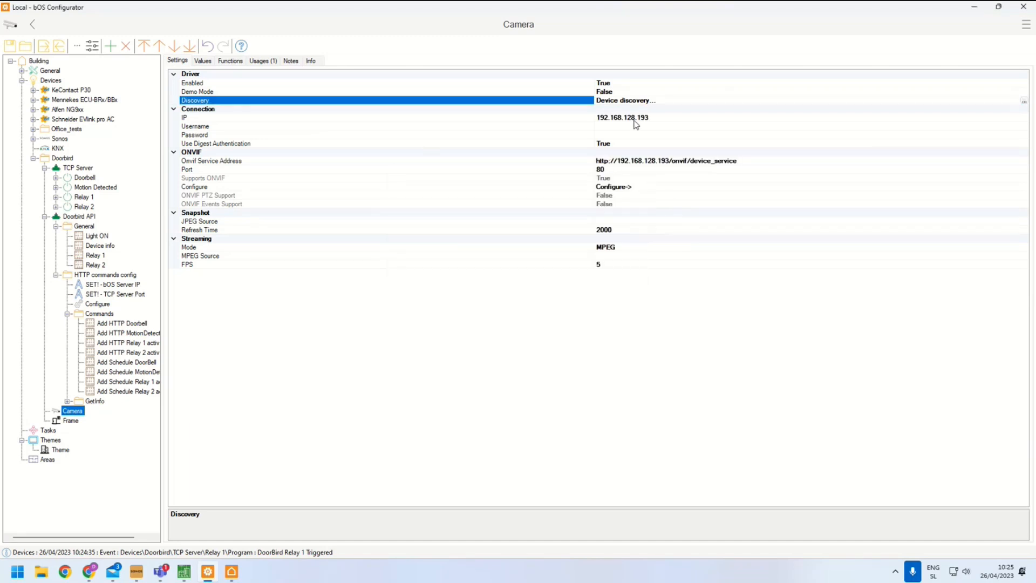
Copy the DoorBird user's username from WebAdmin into the Camera's Username setting
key(alt+Tab)
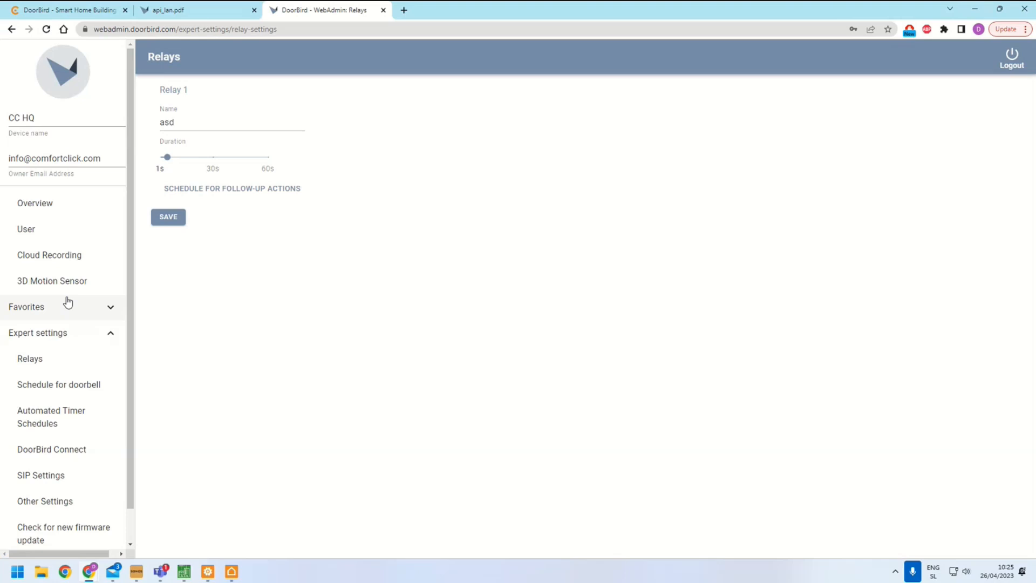
click(33, 228)
click(261, 144)
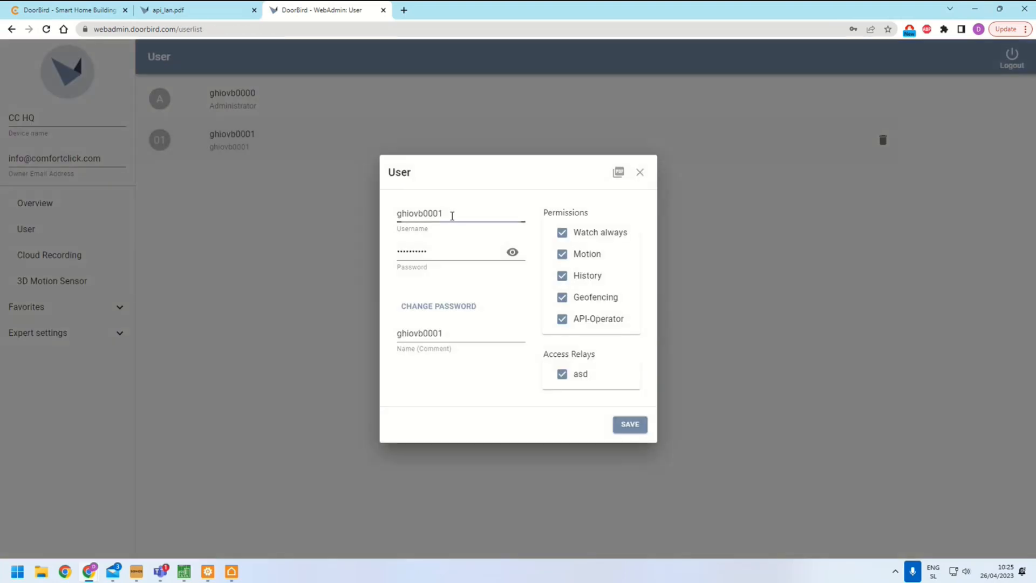
double_click(452, 215)
key(ctrl+c)
key(alt+Tab)
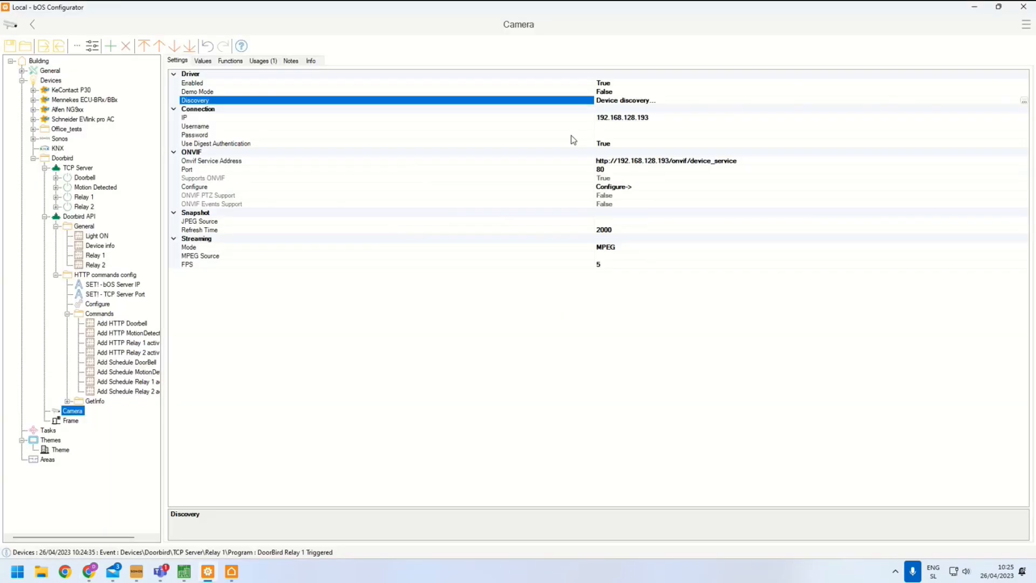
click(612, 128)
key(ctrl+v)
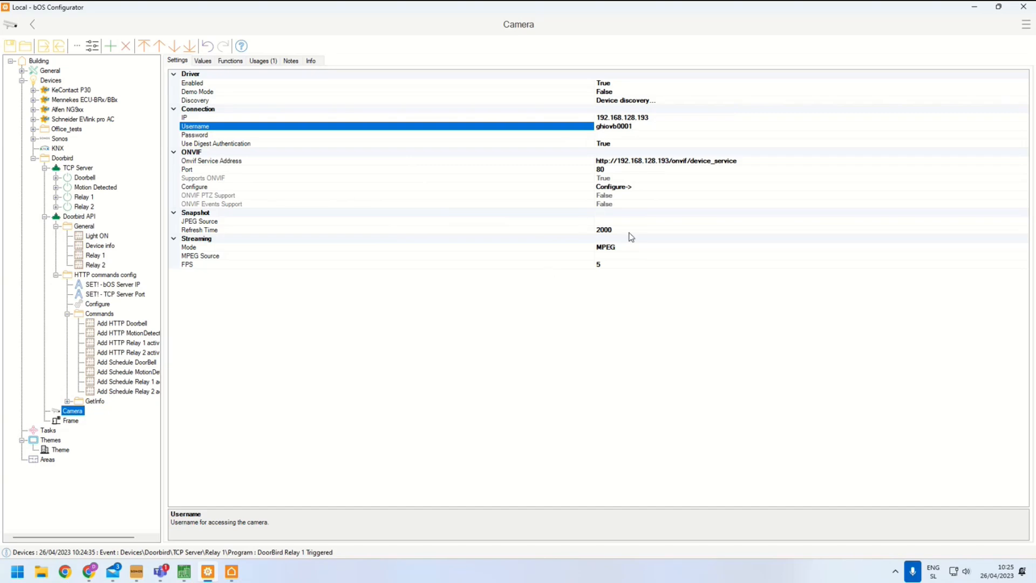
Copy the DoorBird user's password from WebAdmin into the Camera's Password setting
key(alt+Tab)
click(512, 252)
double_click(473, 253)
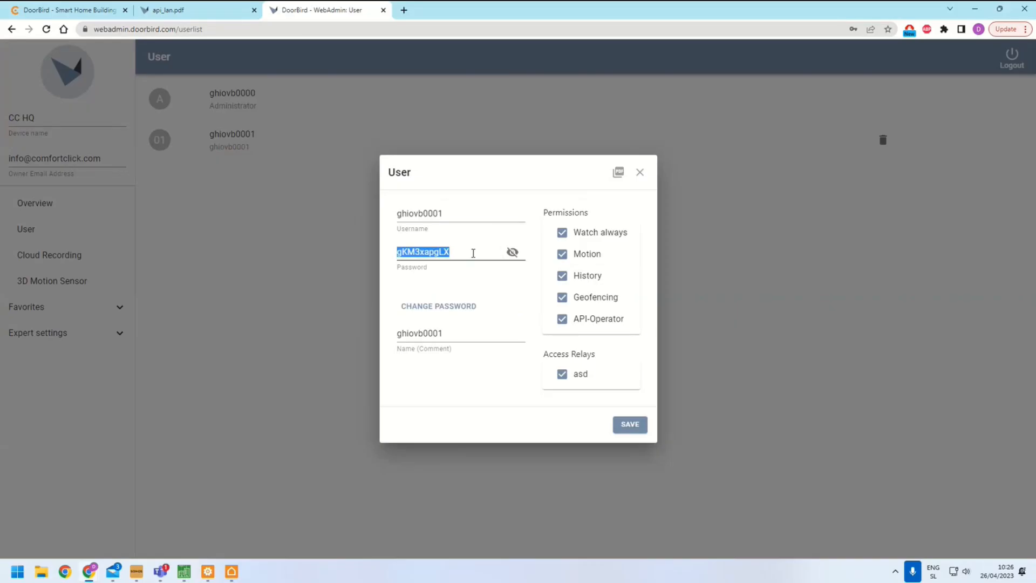
key(ctrl+c)
key(alt+Tab)
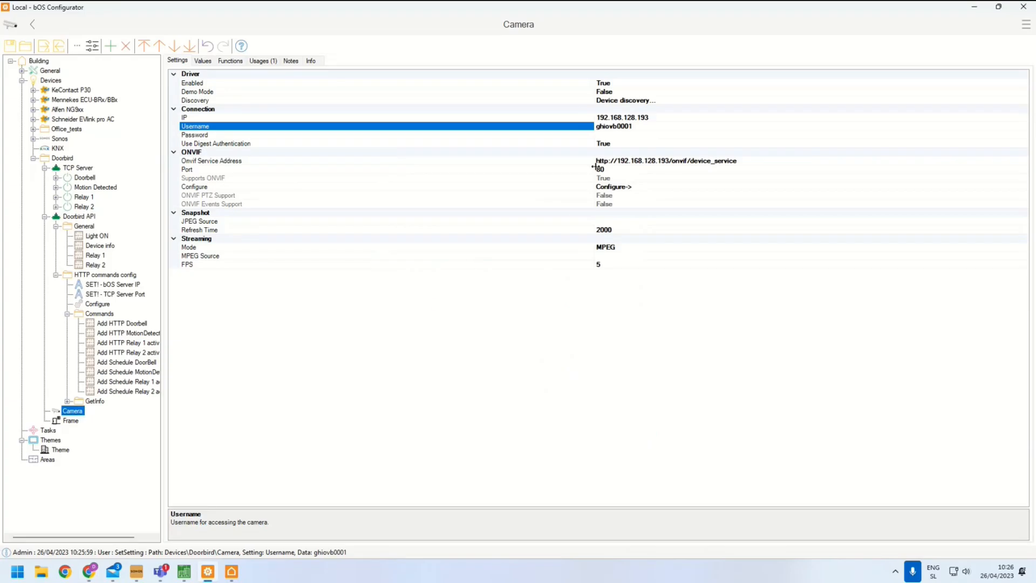
click(609, 135)
key(ctrl+v)
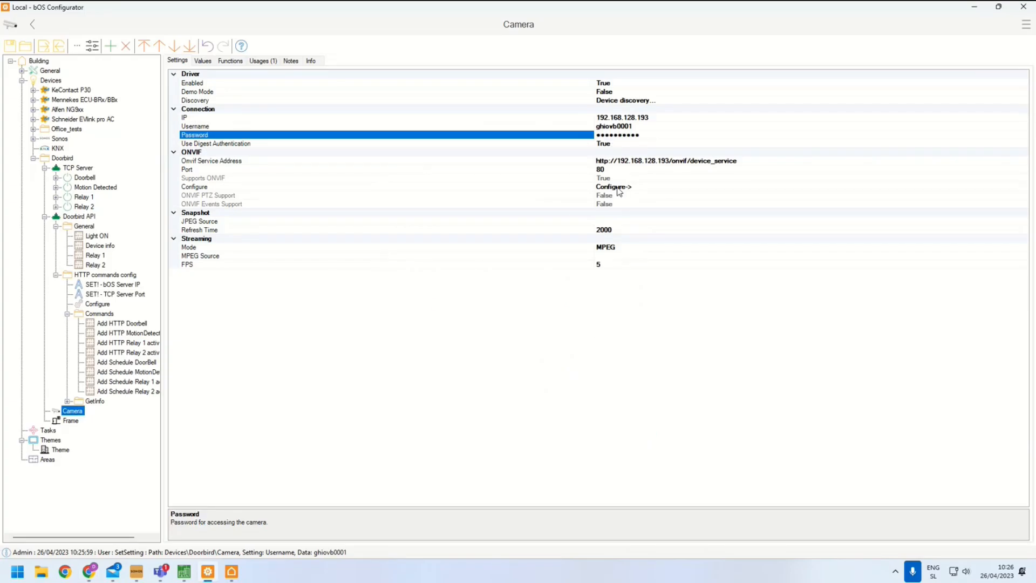
Run the Camera's ONVIF Configure action to fill in its snapshot and streaming sources
click(619, 189)
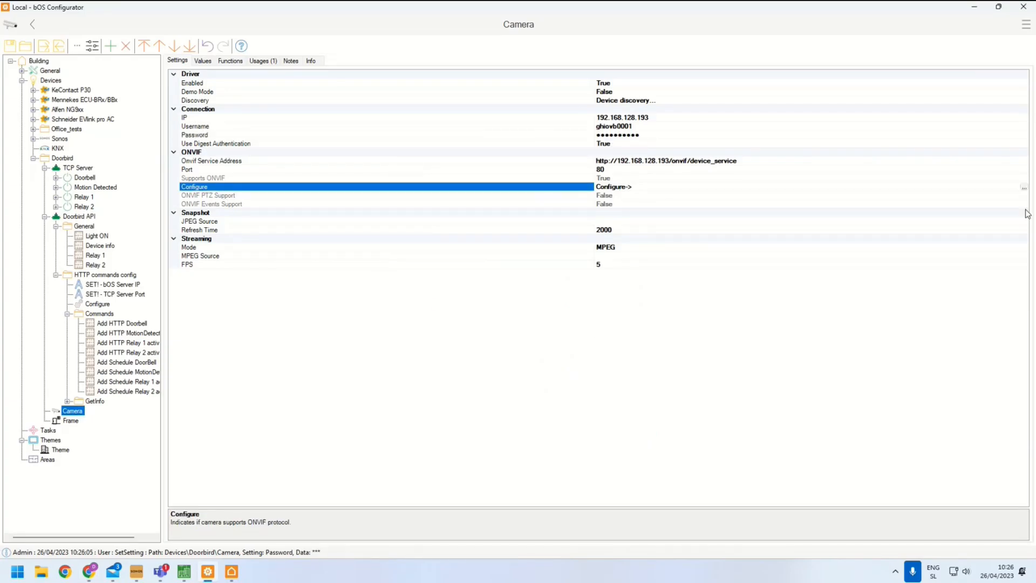
click(1024, 188)
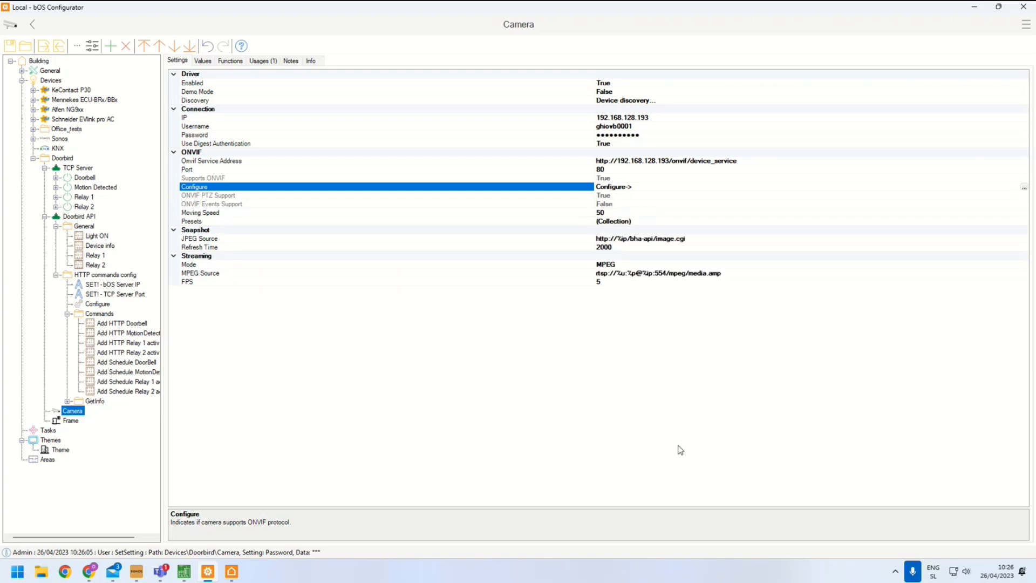
click(234, 240)
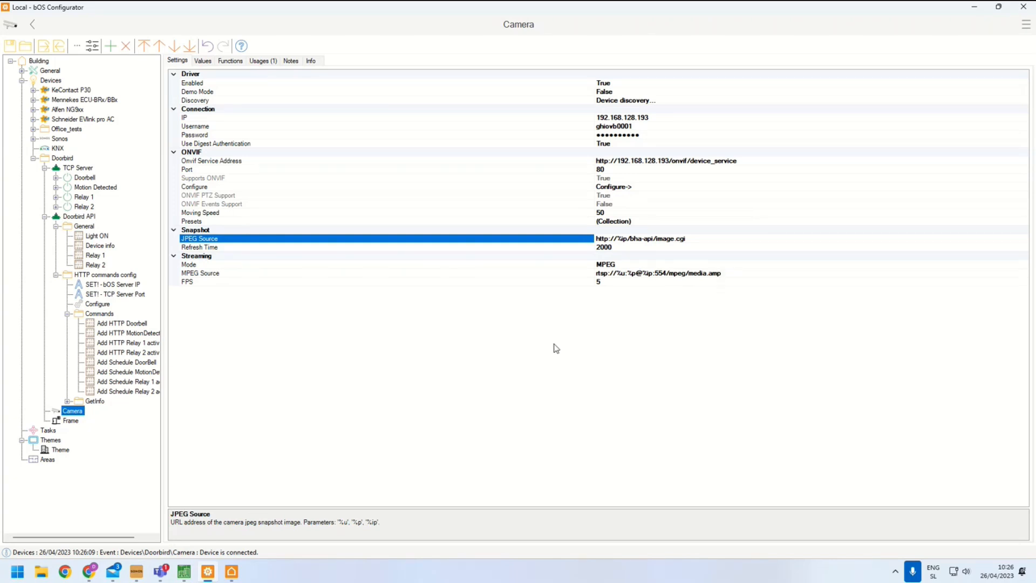
Preview the Doorbird Frame and Theme panels, then view the TCP Server Doorbell item's values
click(67, 421)
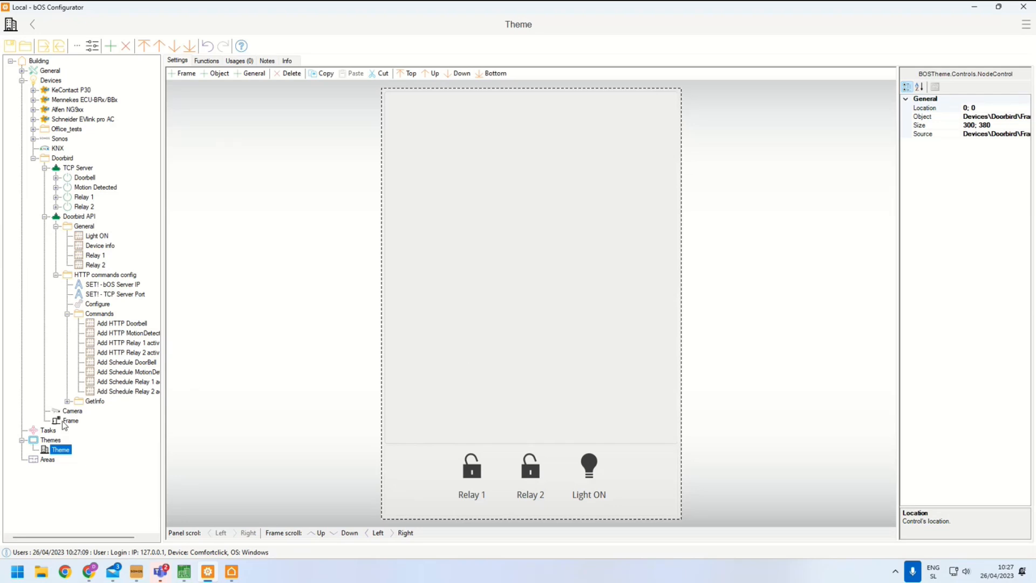
click(53, 451)
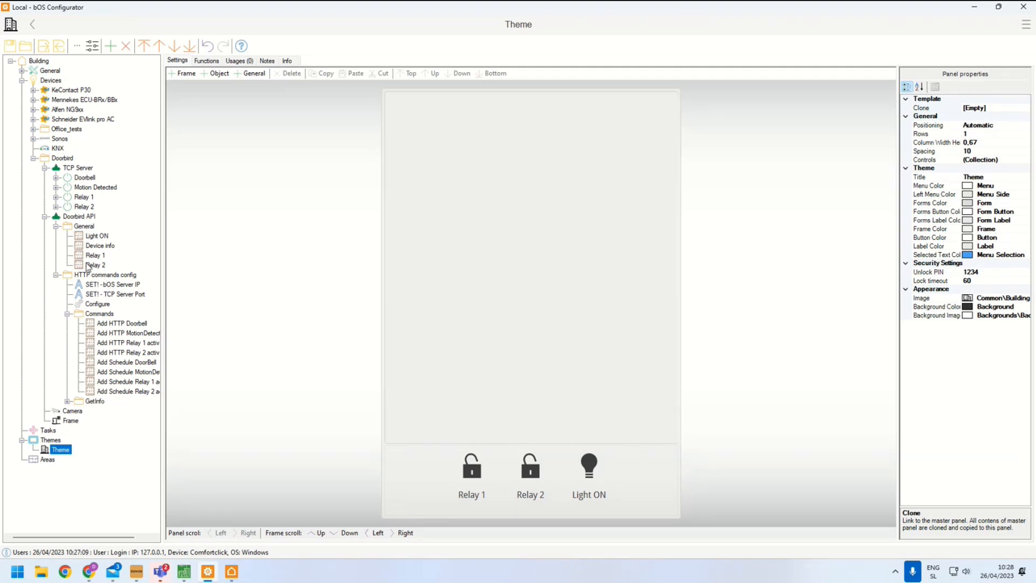
click(56, 178)
click(83, 178)
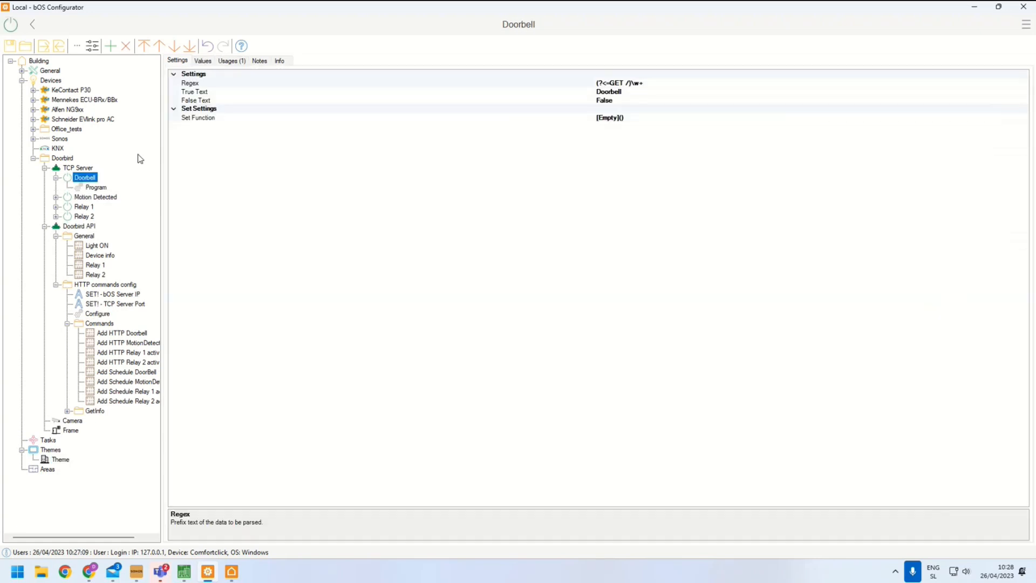
click(203, 61)
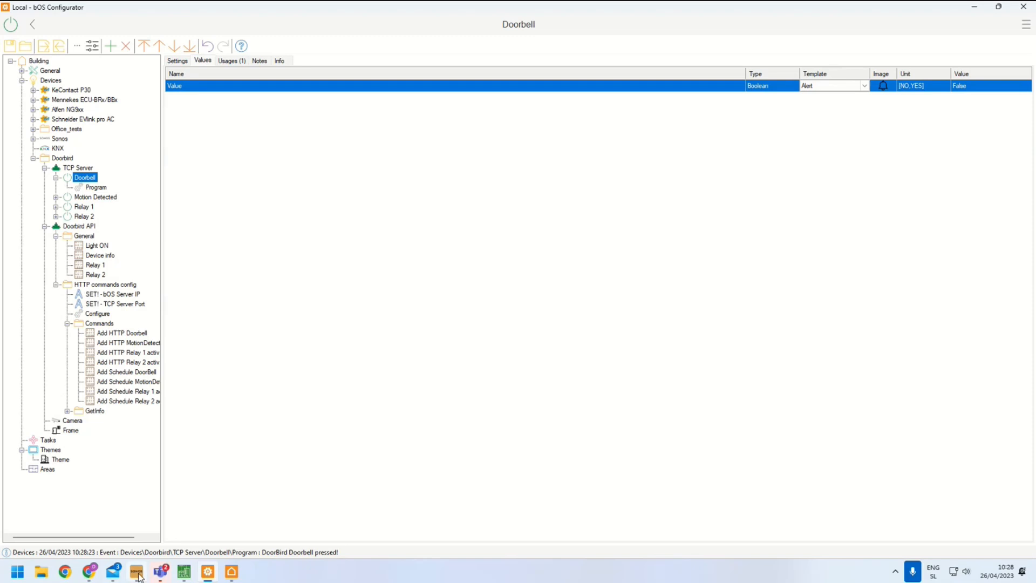
Switch to the Sonos app and review its music library folder settings
click(137, 574)
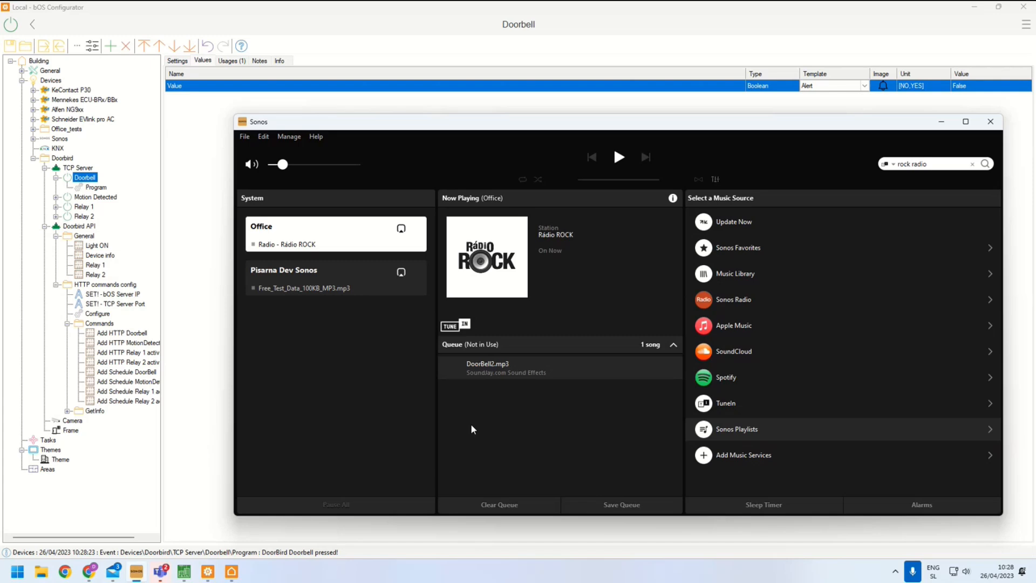
click(289, 137)
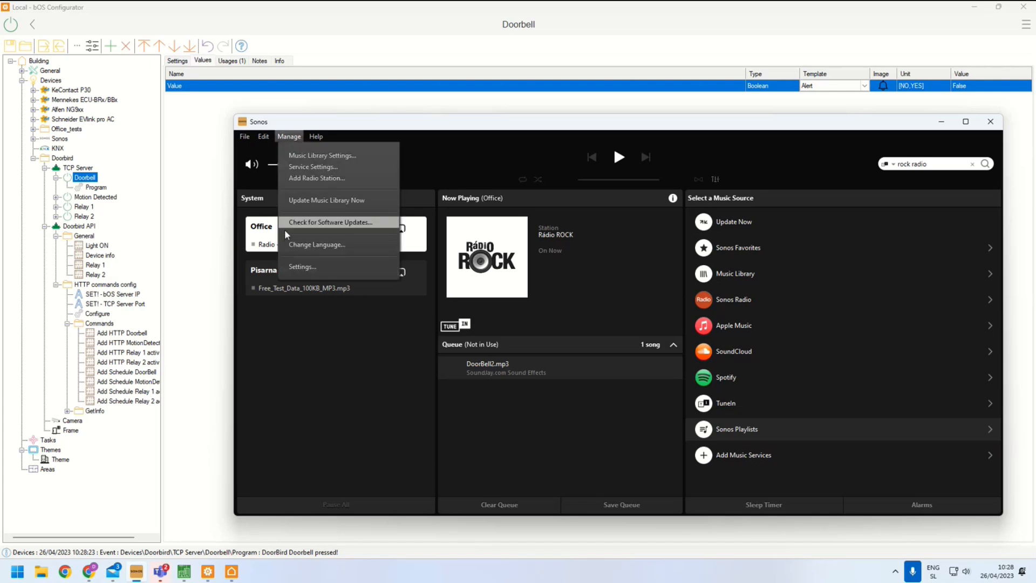
click(302, 155)
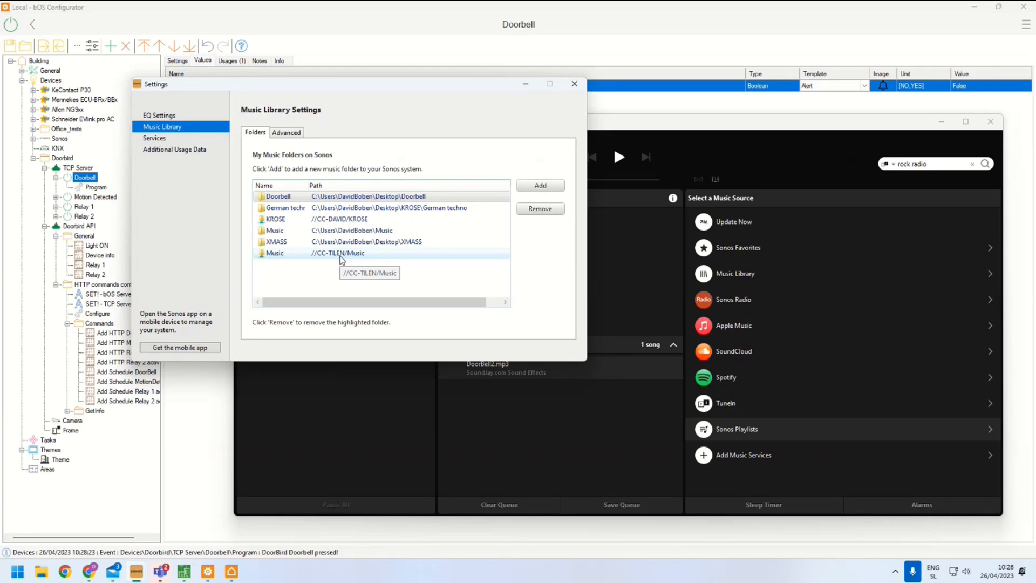
click(574, 83)
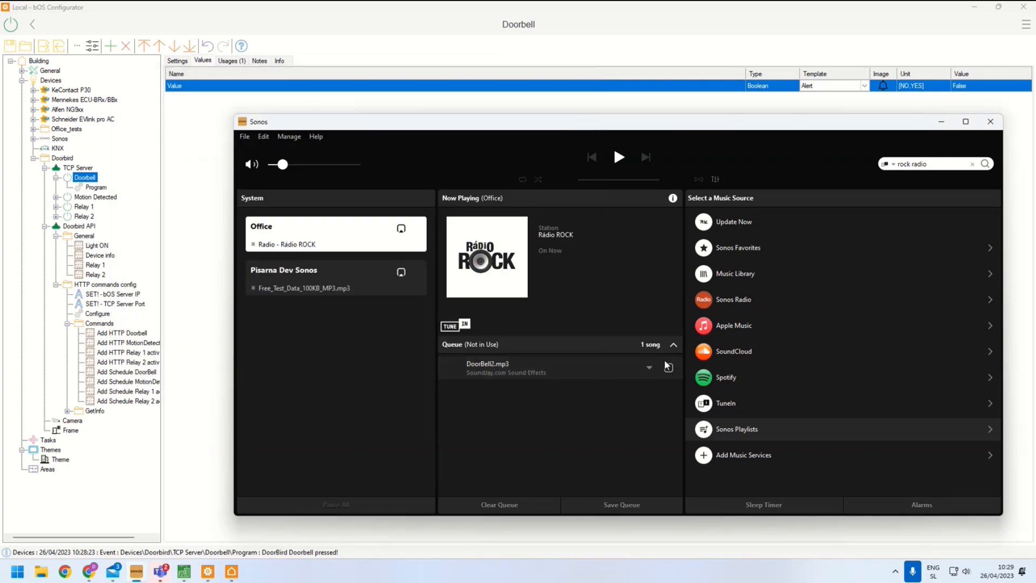
Play DoorBell2.mp3 from the Doorbell Sonos playlist on the Office speaker, raise the volume, then pause it
click(737, 429)
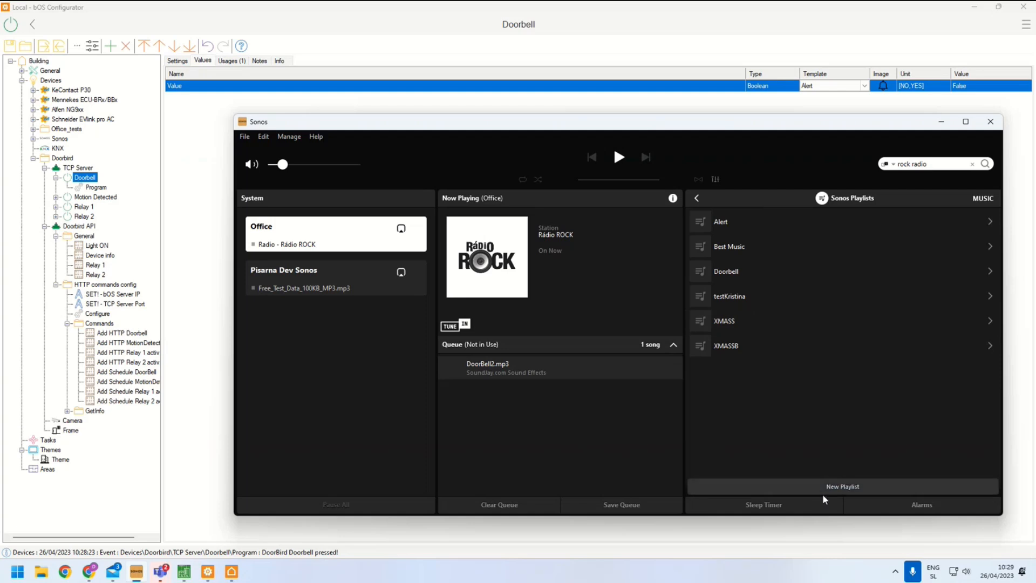
click(740, 275)
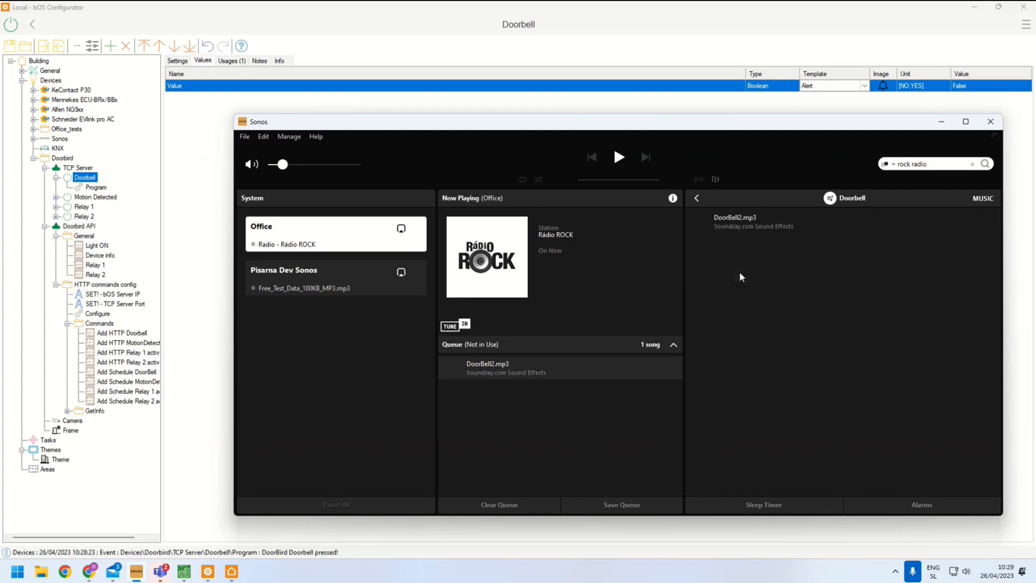
double_click(745, 233)
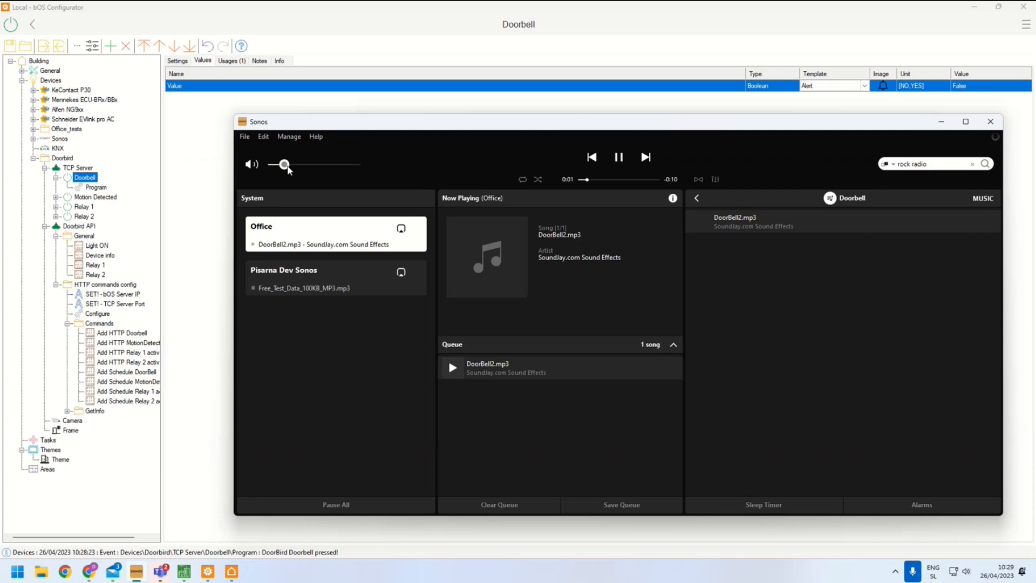
drag(289, 171, 315, 169)
click(620, 160)
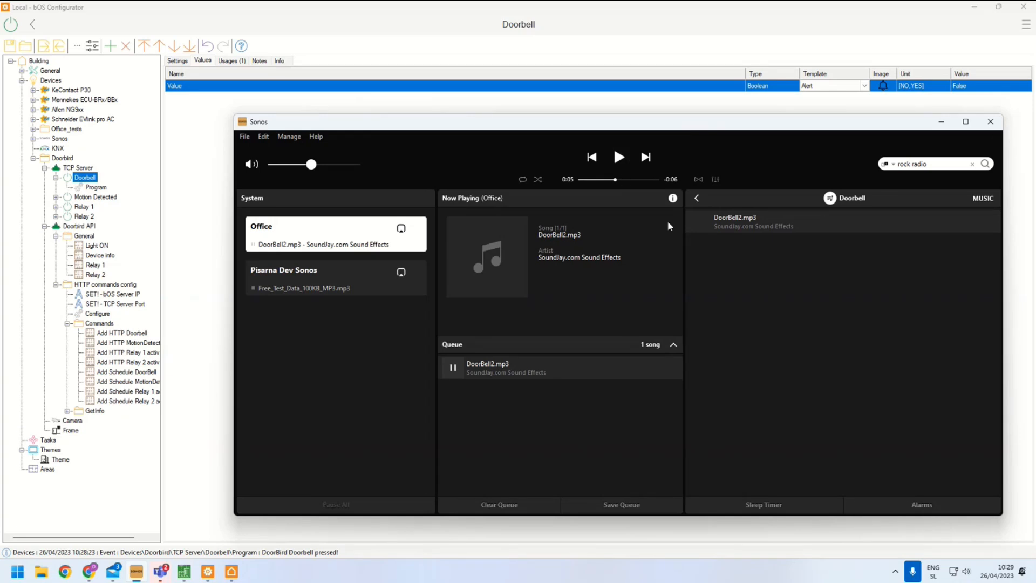
click(696, 198)
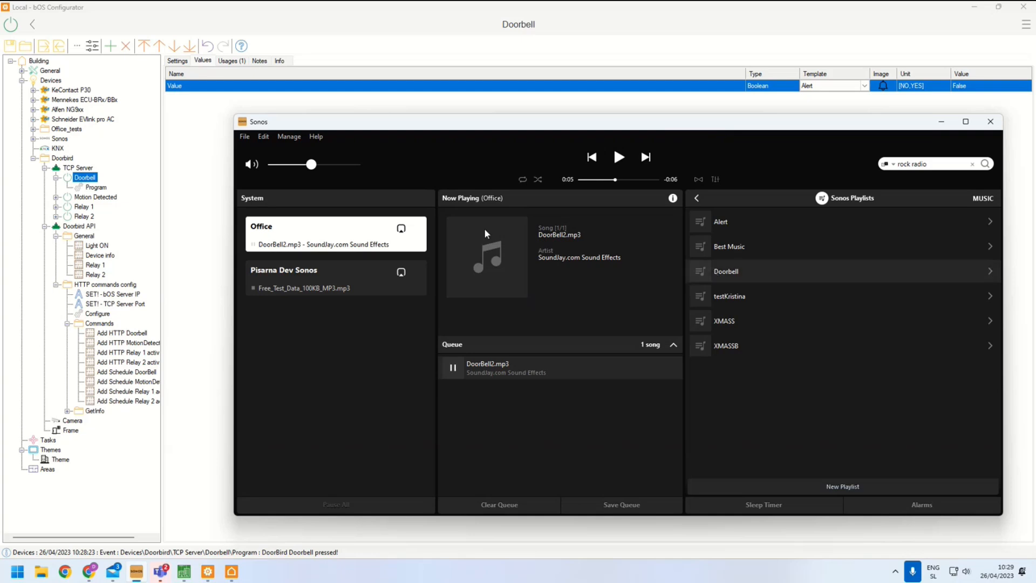
Inspect the Doorbell Program's trigger and its list of commands
click(89, 187)
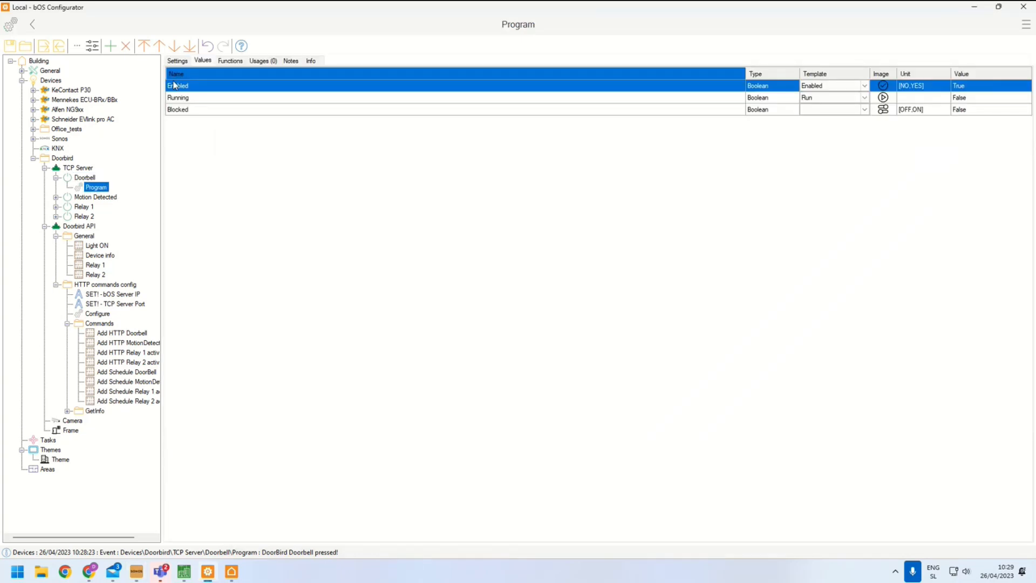
click(177, 61)
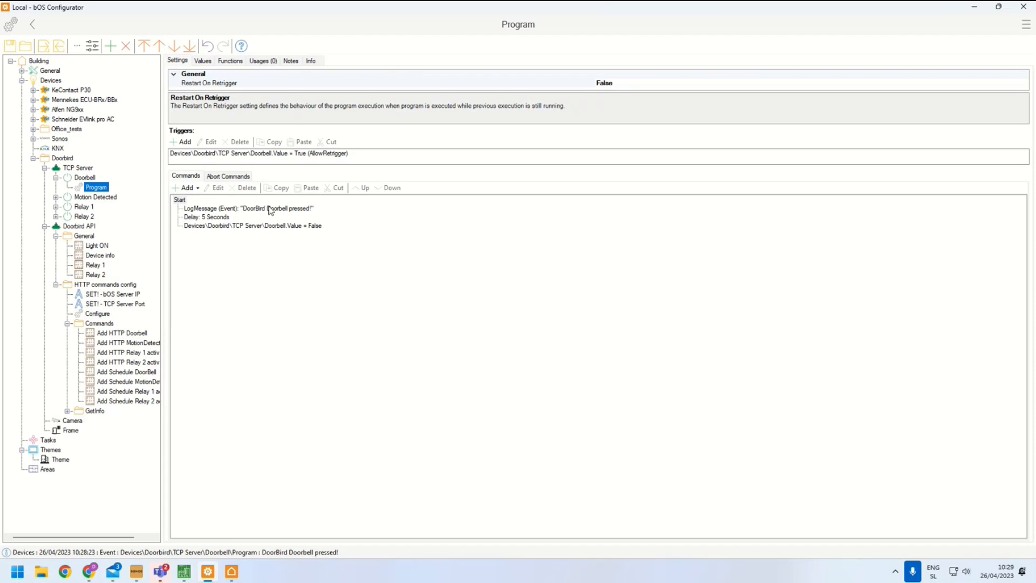
double_click(234, 153)
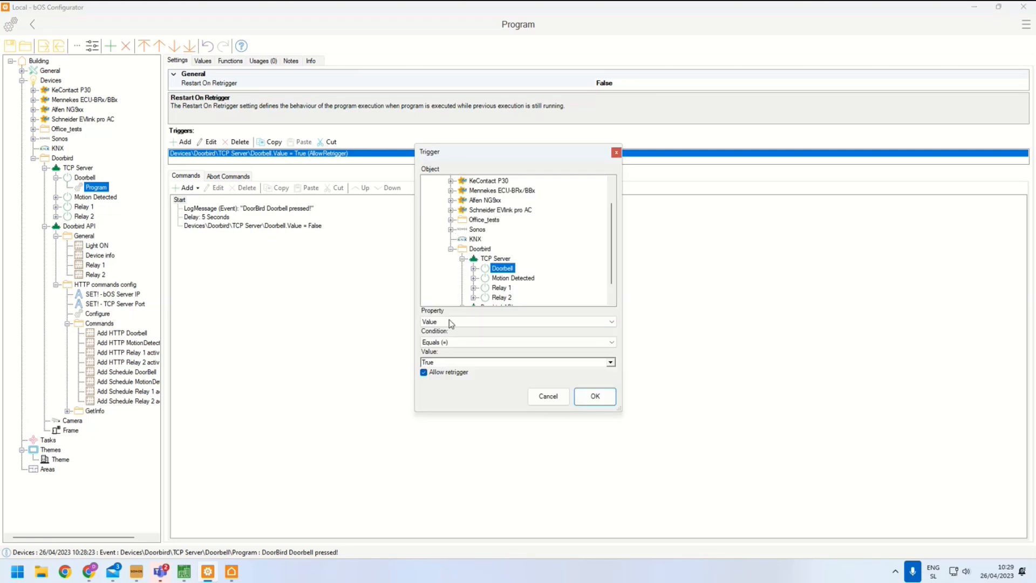
click(549, 395)
click(298, 209)
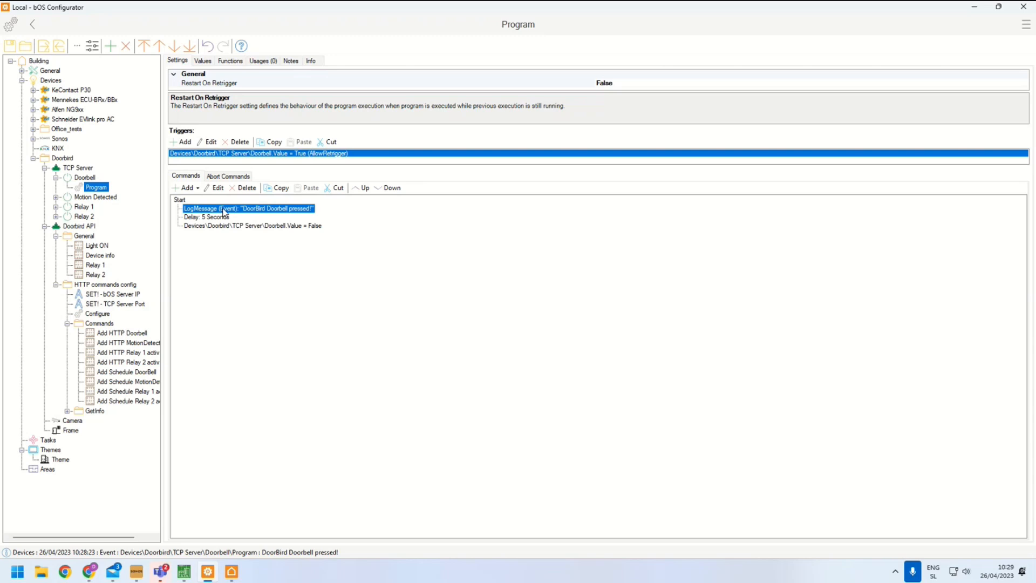
click(255, 226)
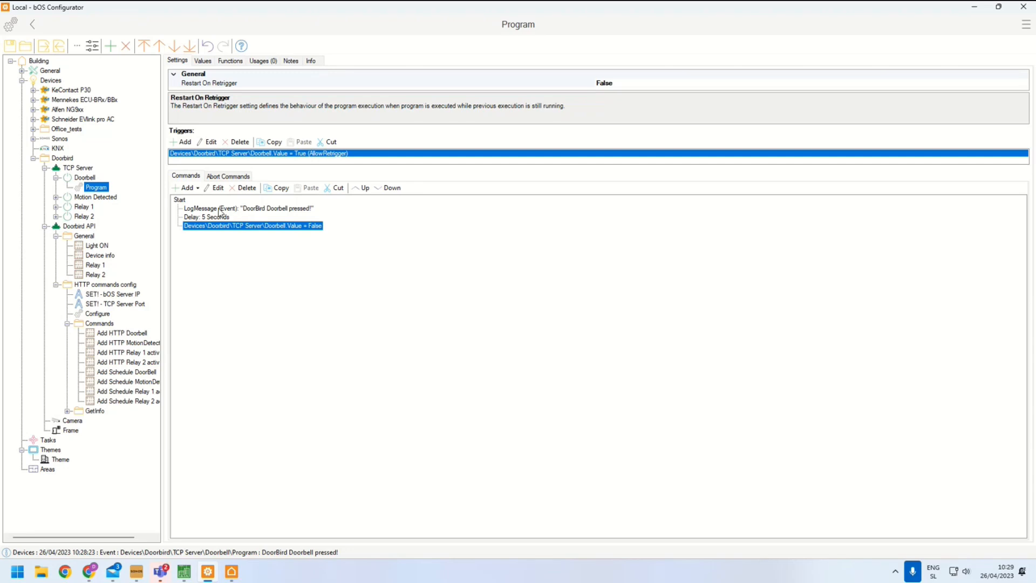
click(197, 211)
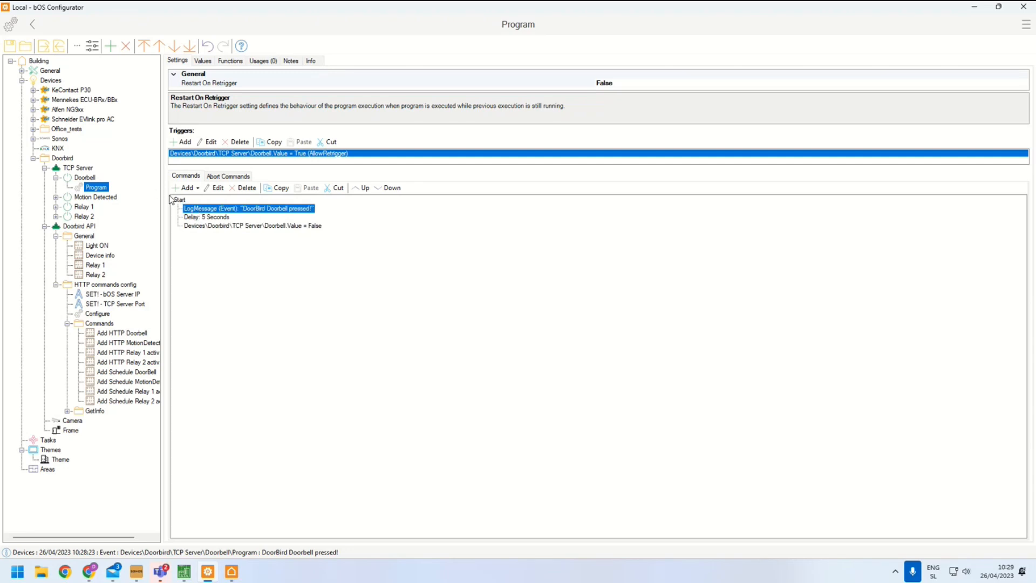
Add a Run command to the Doorbell program that plays the Sonos playlist Doorbell on the Office speaker
click(179, 199)
right_click(175, 197)
mouse_move(189, 207)
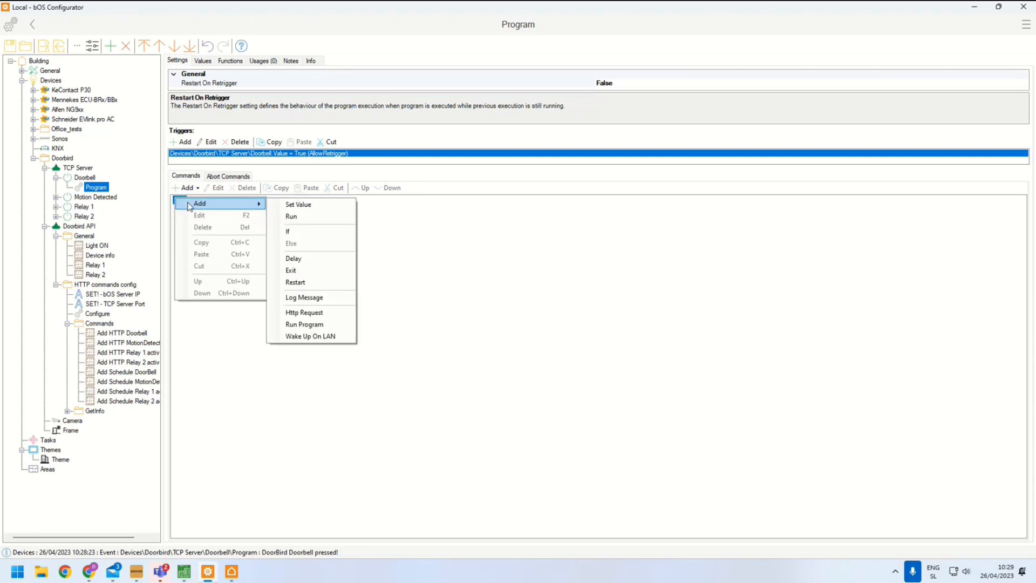
click(301, 218)
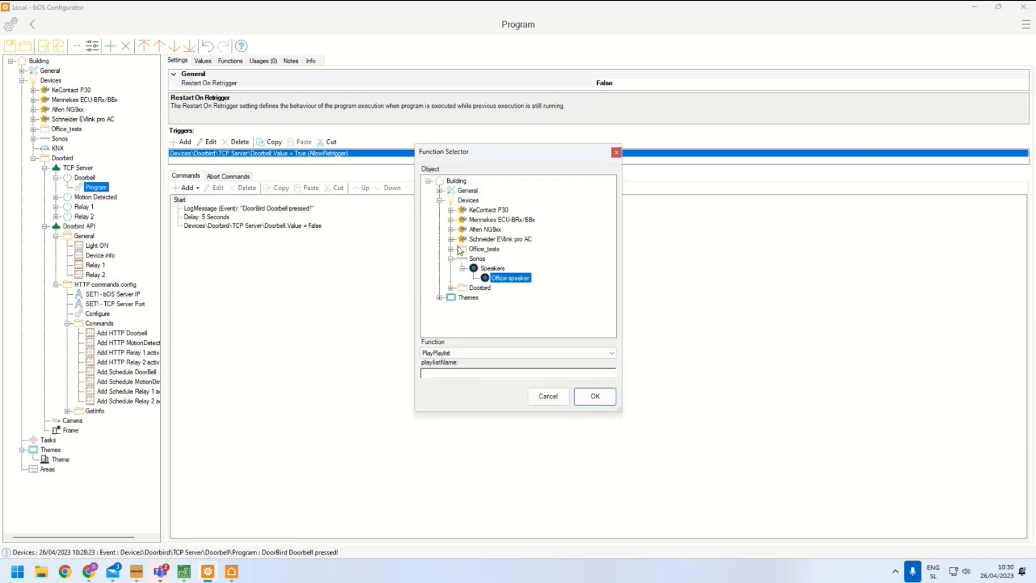
click(501, 279)
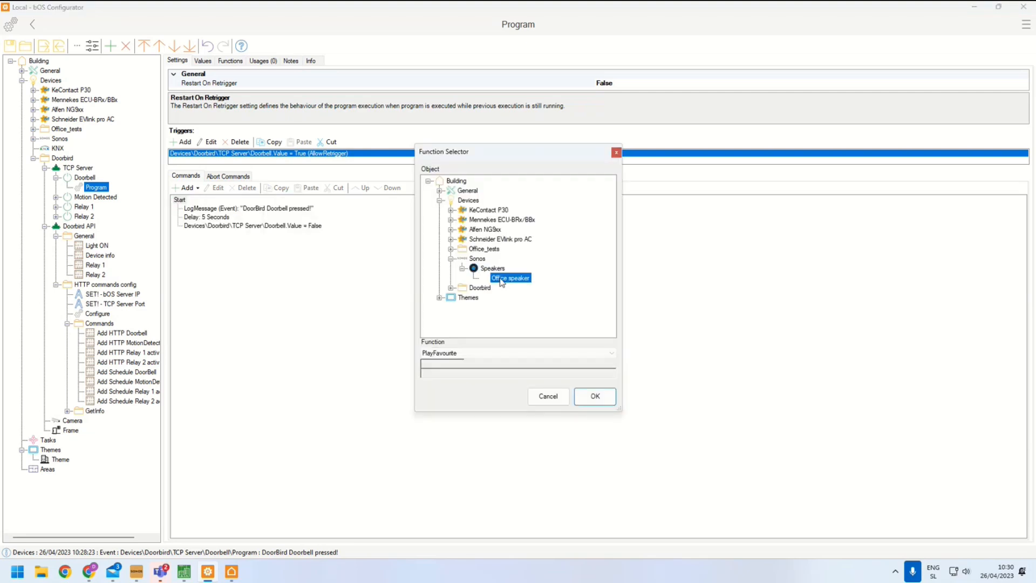
click(438, 354)
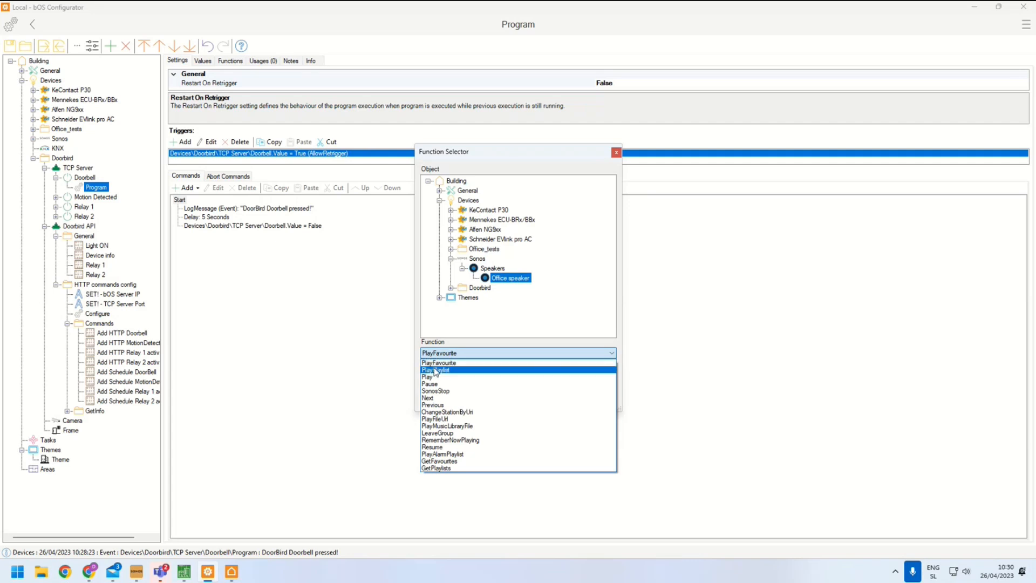
click(436, 370)
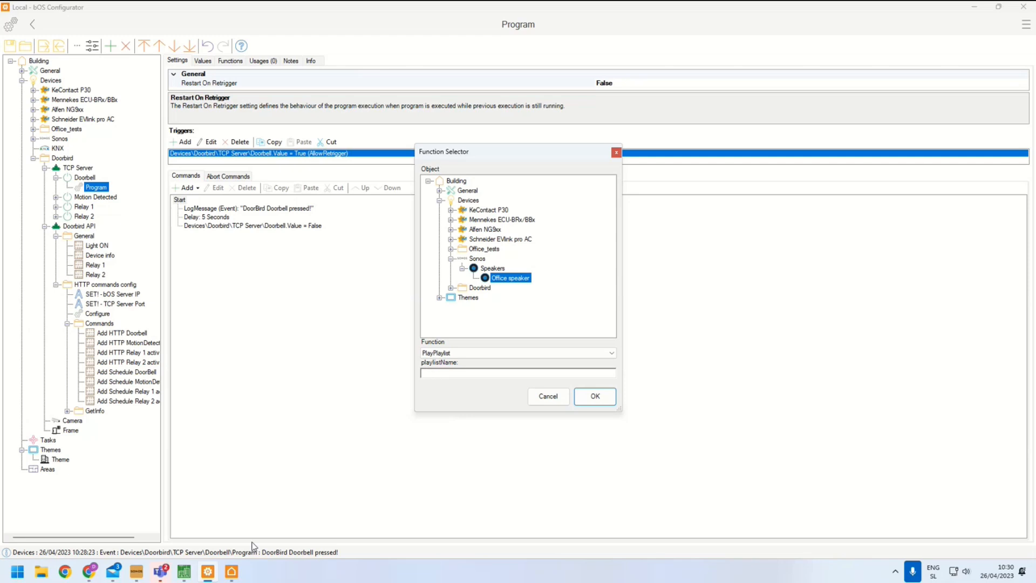
click(132, 574)
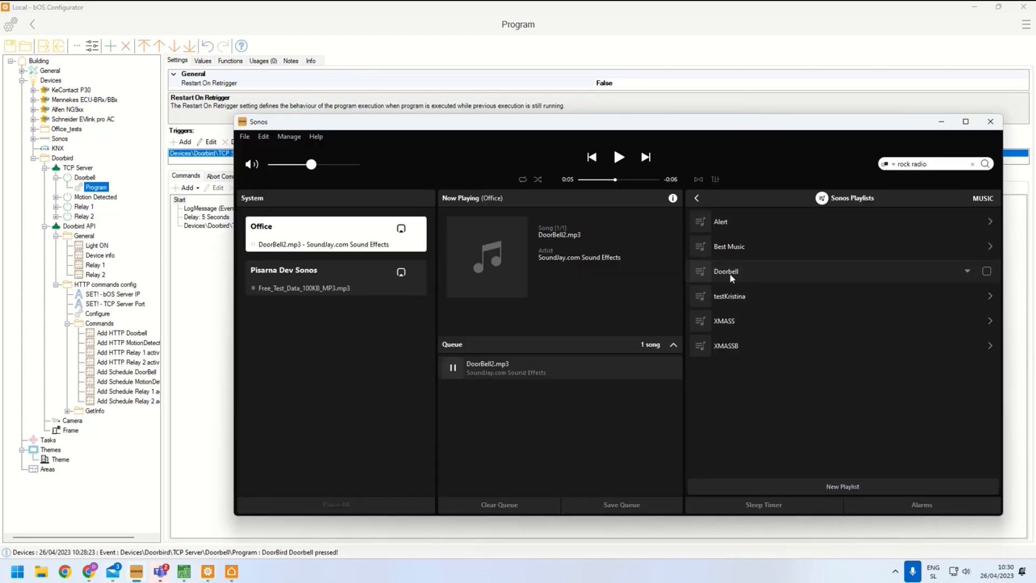
key(alt+Tab)
click(500, 375)
text(D)
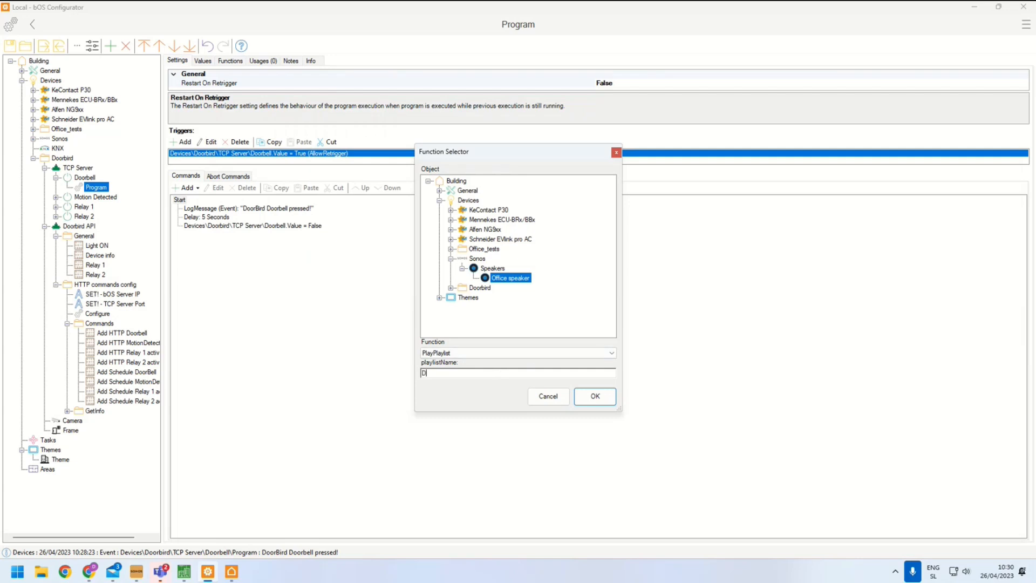
text(oorbell)
click(595, 397)
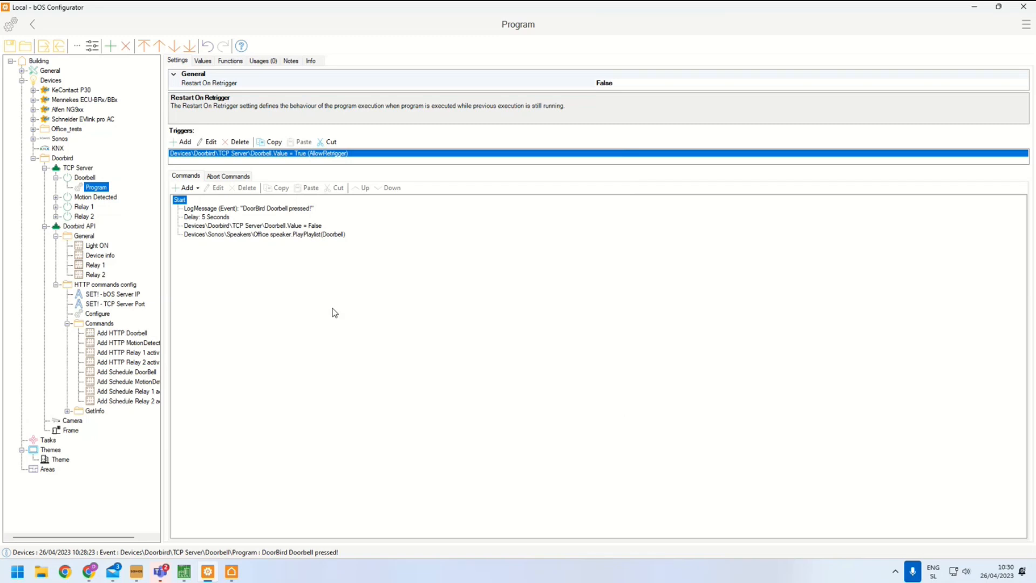
Move the new PlayPlaylist command to the top of the program's command list
click(237, 234)
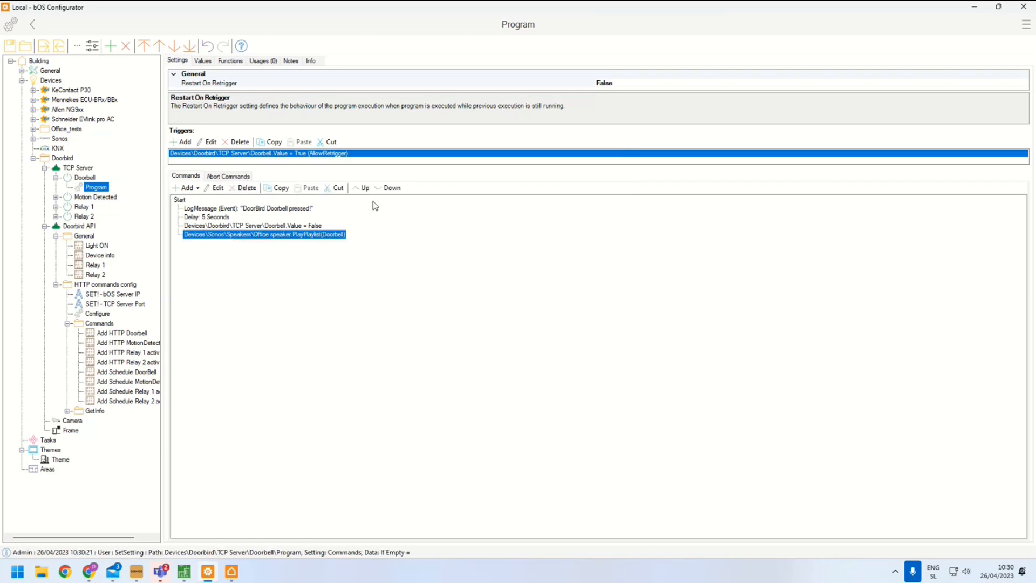
click(365, 188)
click(364, 188)
click(365, 188)
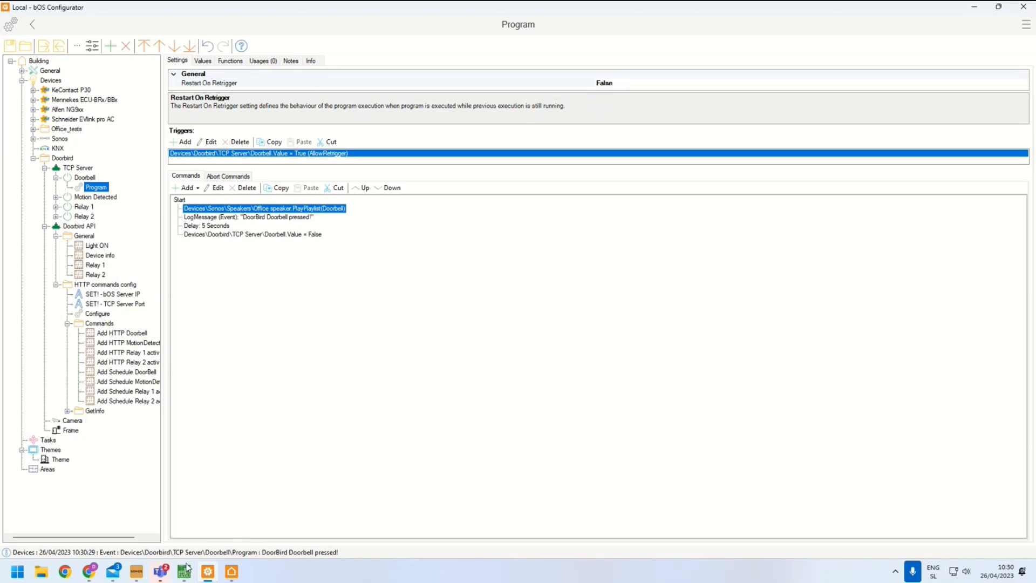
Examine the Office speaker's available Sonos functions such as Play Playlist, Remember Now Playing and Resume
click(161, 571)
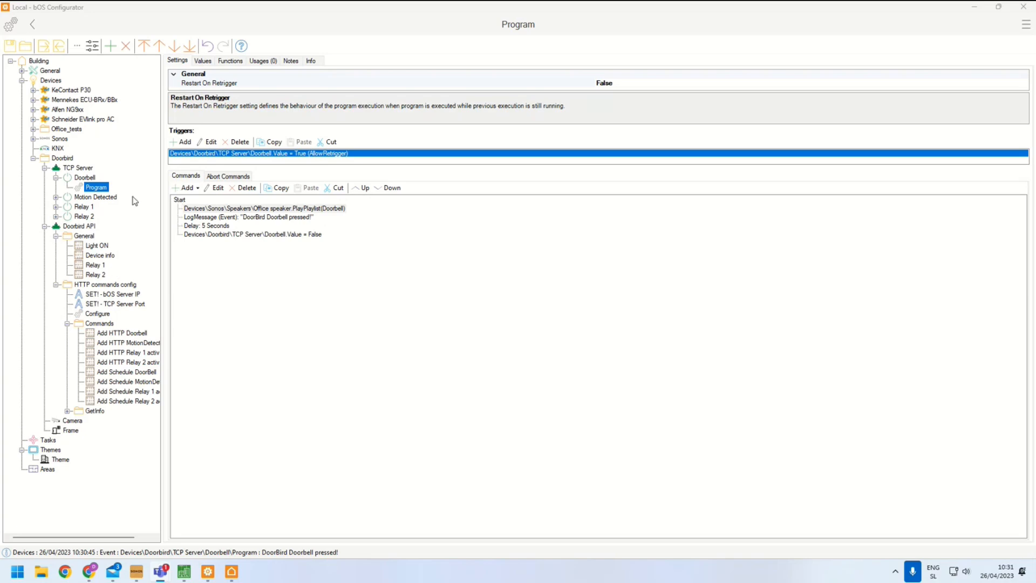
double_click(58, 138)
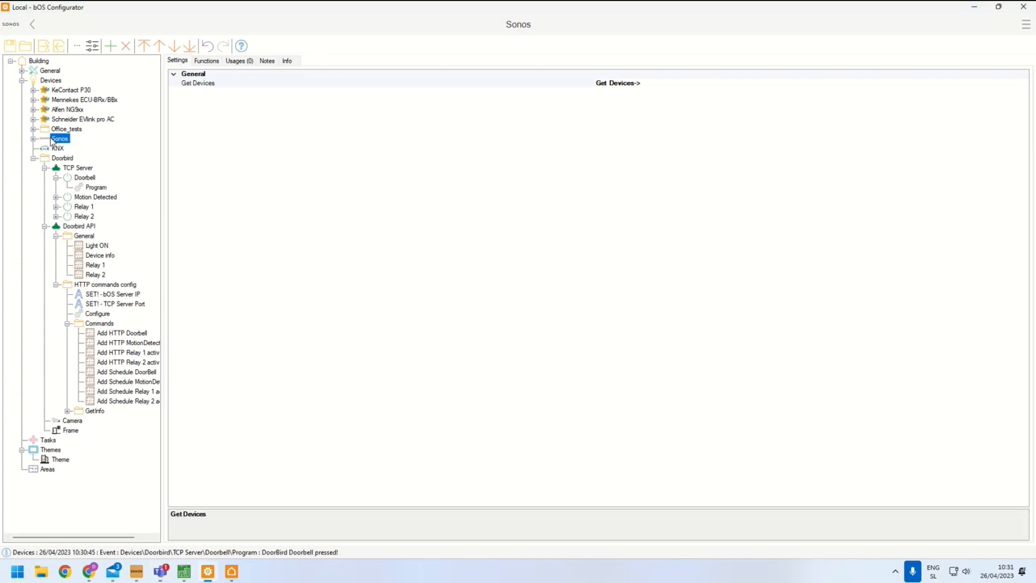
double_click(74, 148)
click(77, 159)
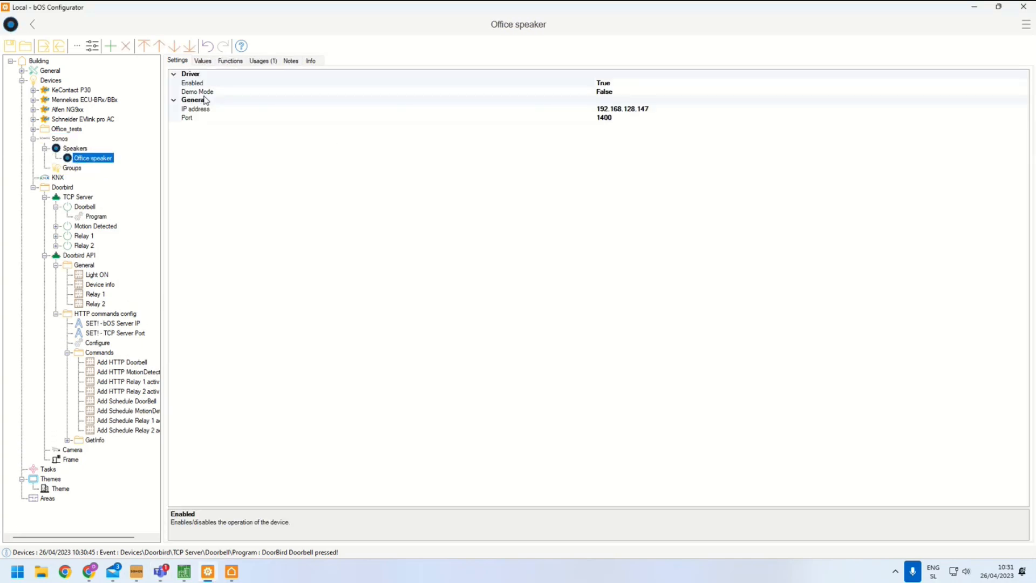
click(229, 62)
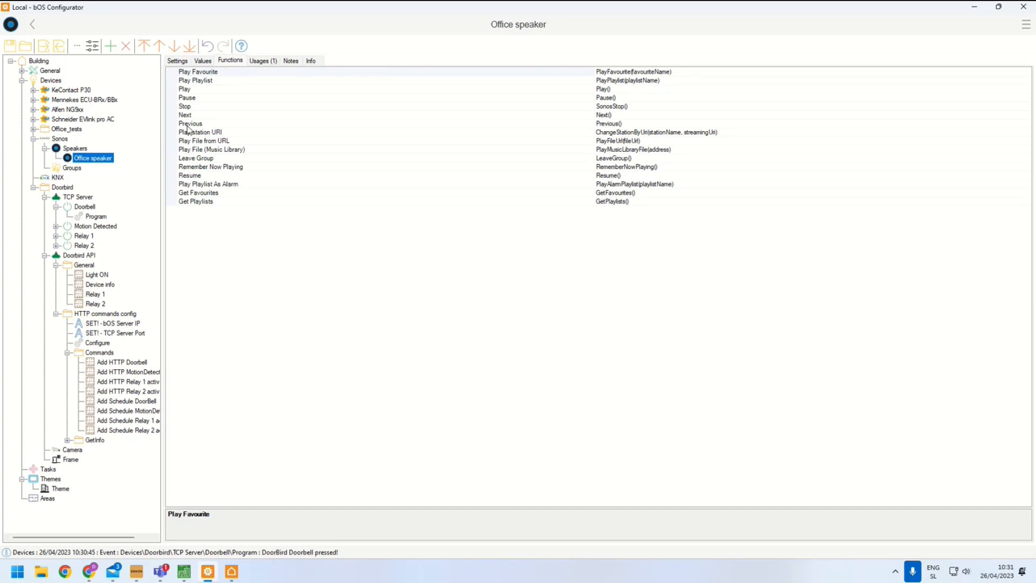
click(200, 168)
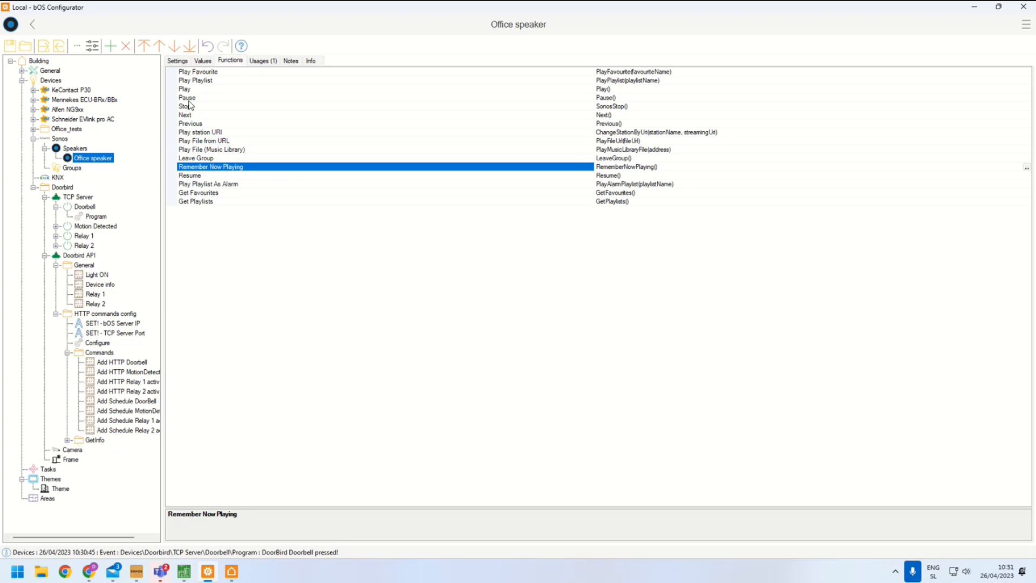
click(196, 81)
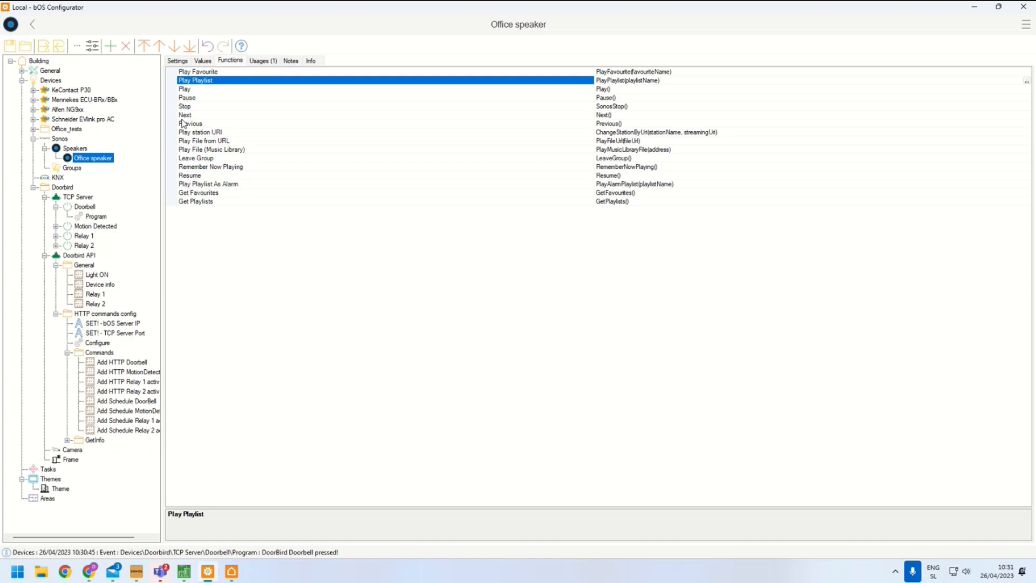
click(185, 177)
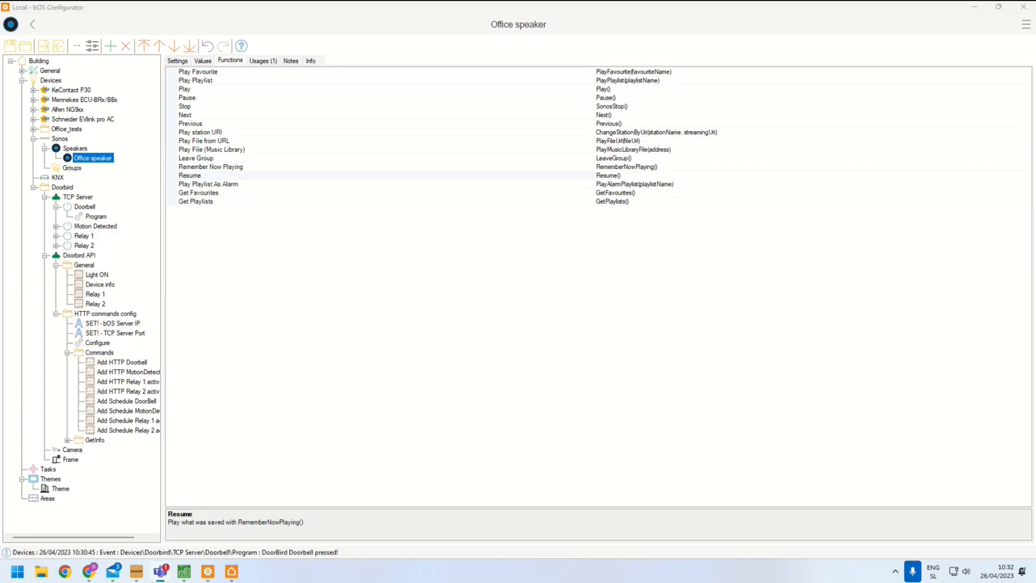
Open the SET! - TCP Server Port item under HTTP commands config
click(103, 324)
click(98, 333)
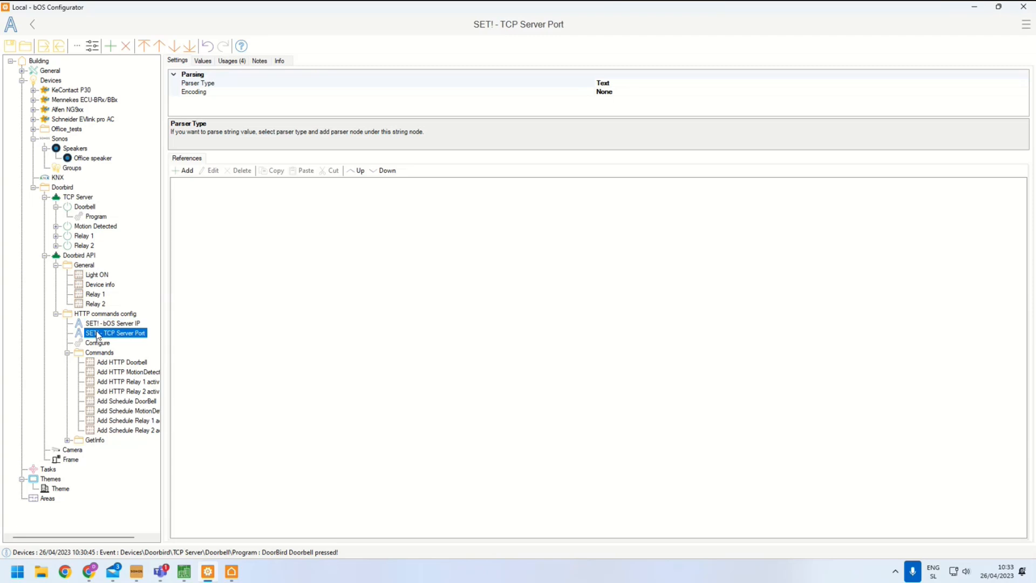